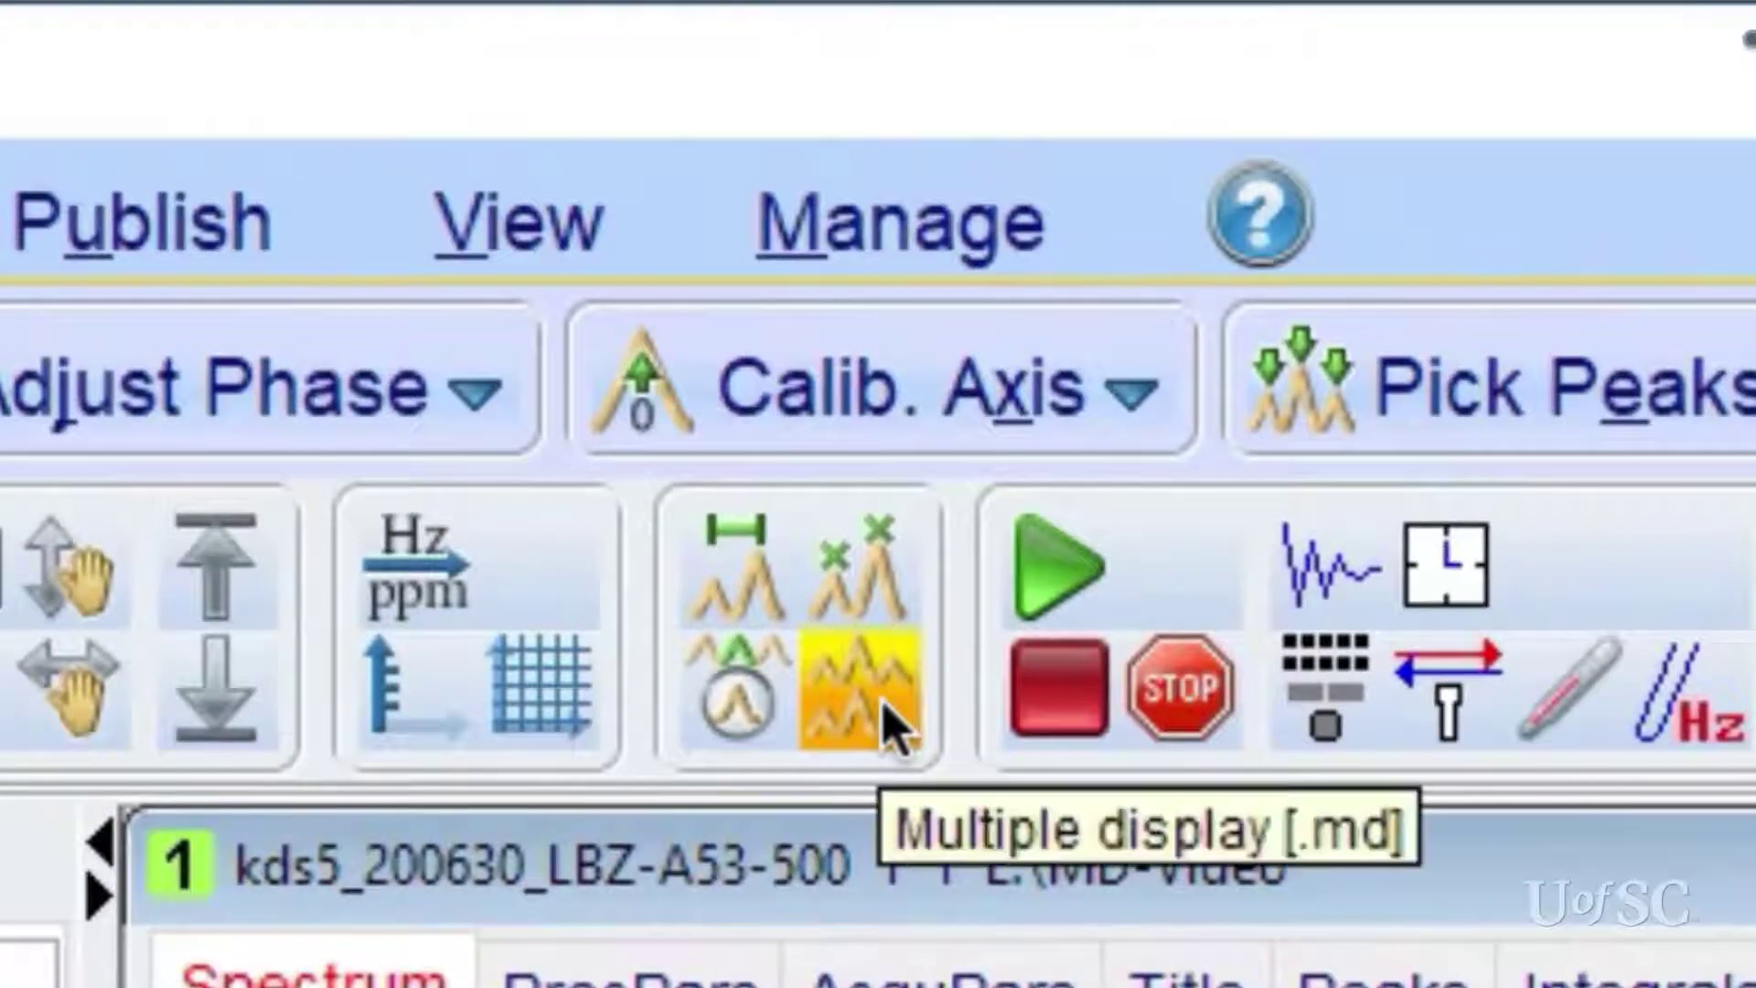
In multiple display, add experiment 2 (30 C) with 're 2' and drag in experiment 3 (40 C).
{"action": "left_click", "coordinate": [886, 718]}
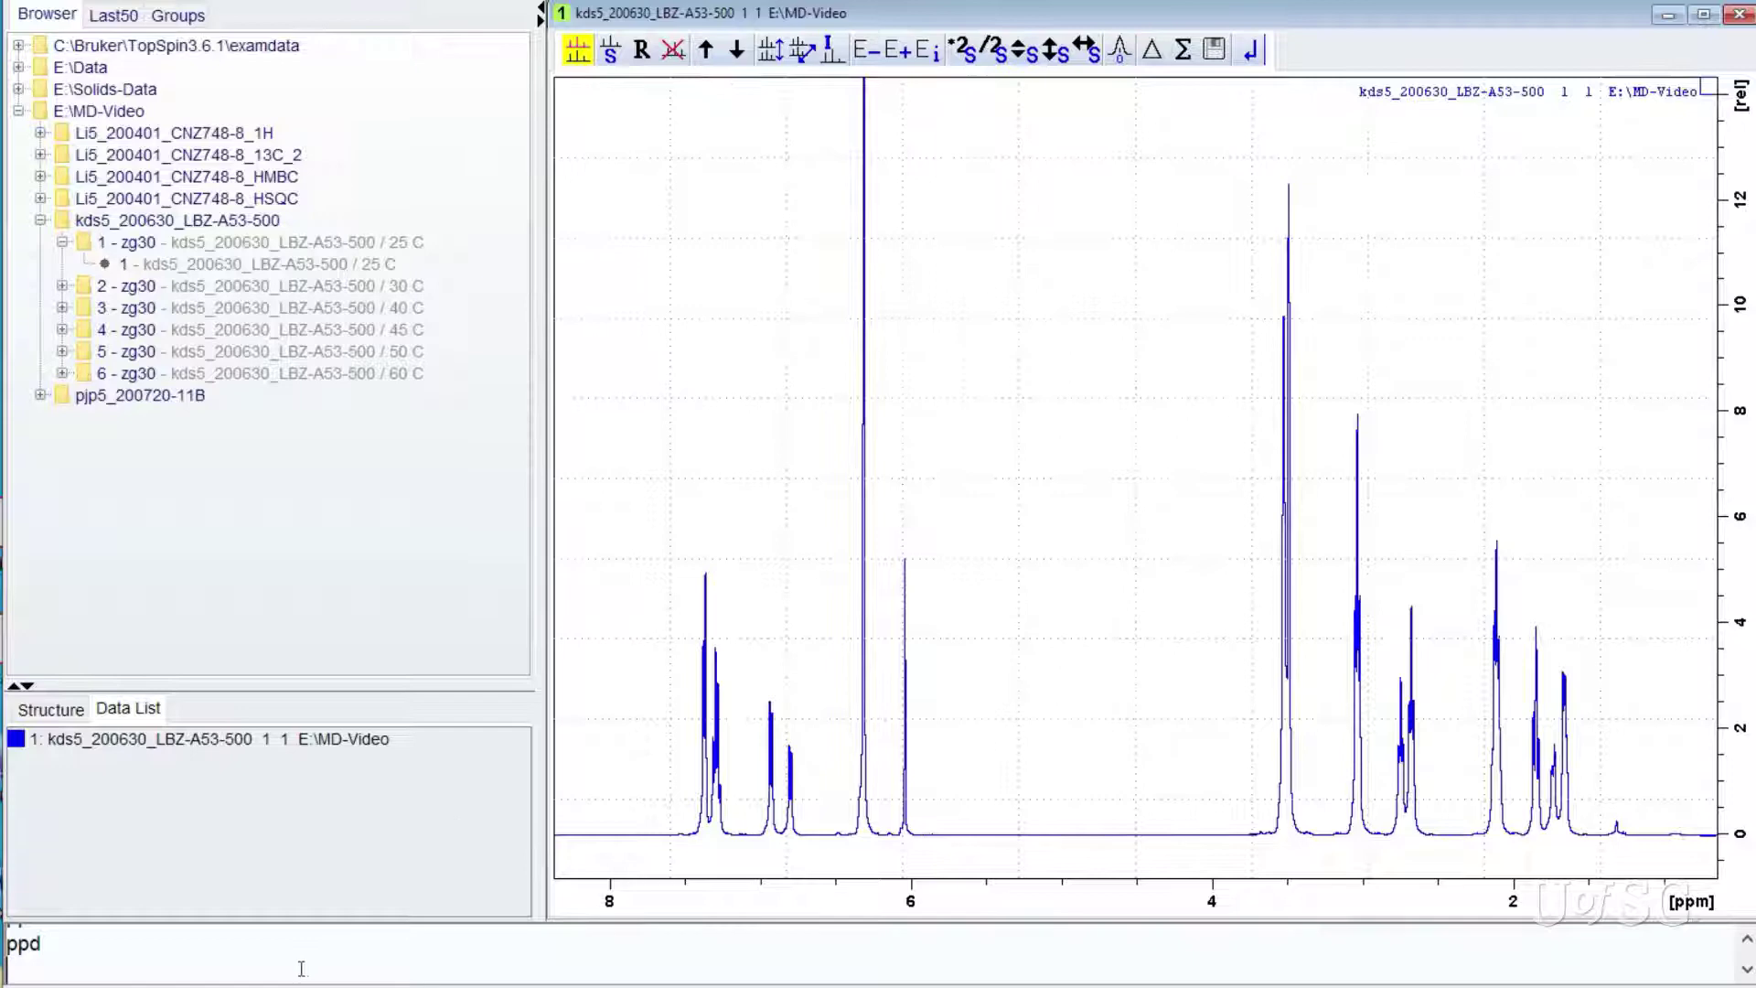
{"action": "type", "text": "re 2"}
{"action": "key", "text": "Return"}
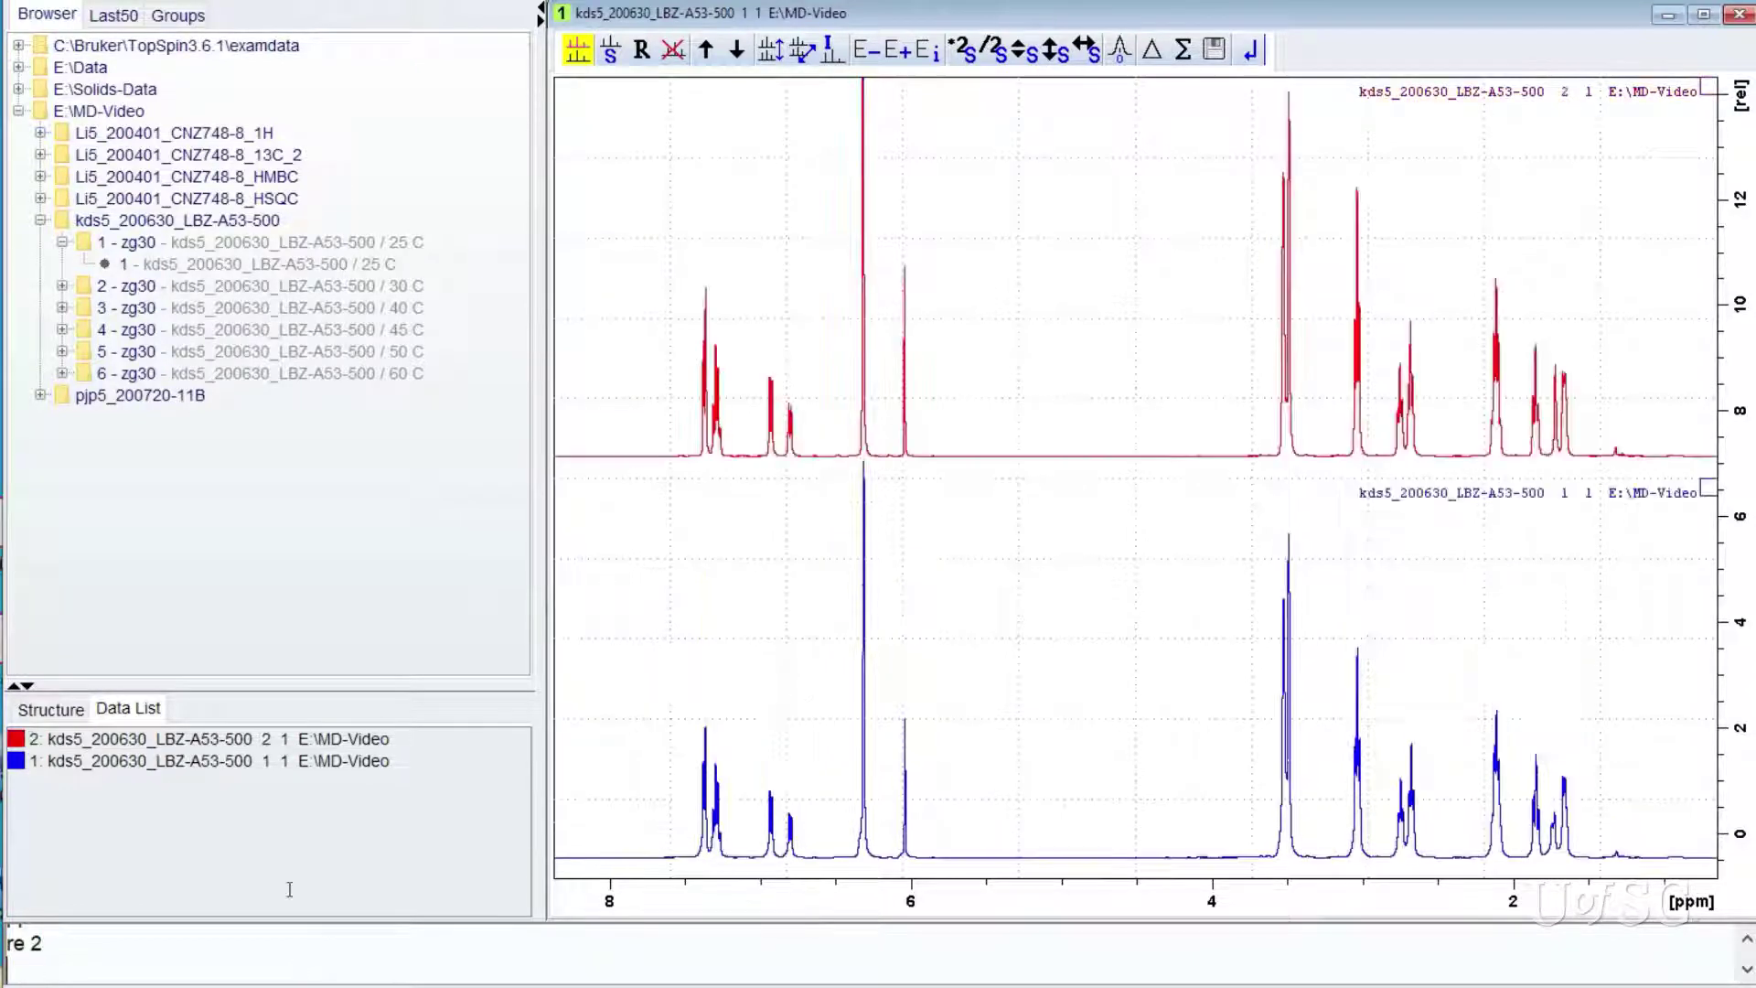
{"action": "left_click_drag", "start_coordinate": [210, 308], "coordinate": [804, 264]}
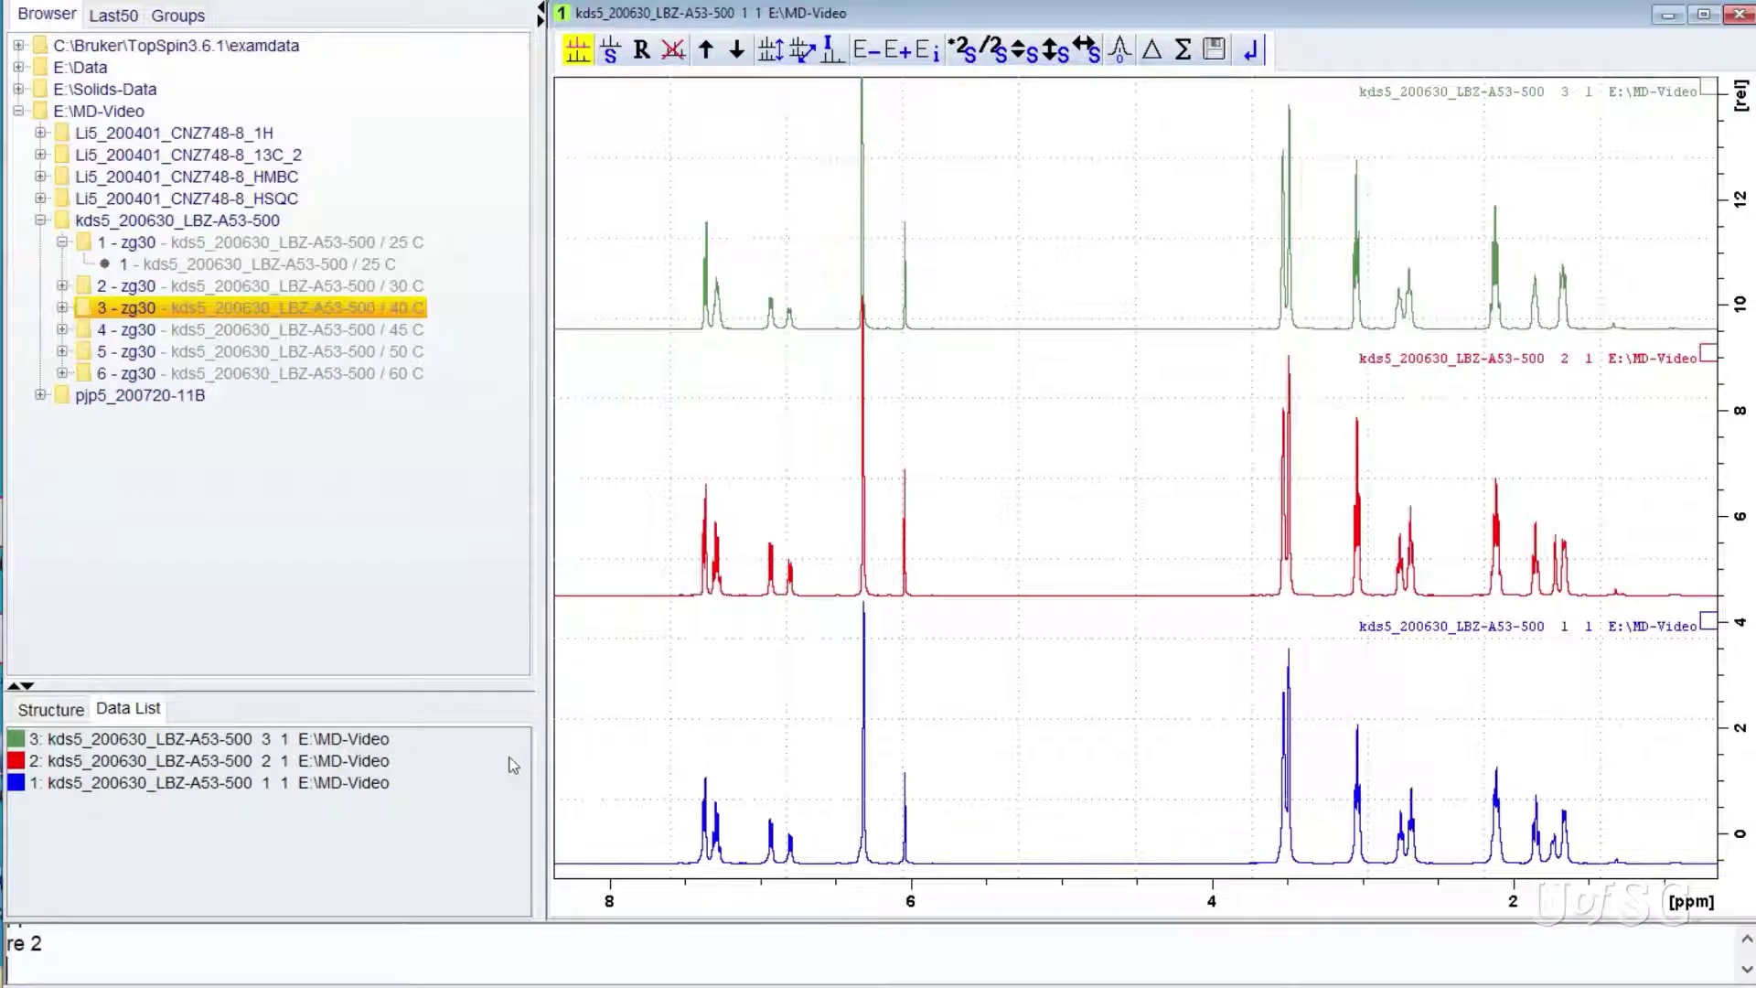
Select the red, green and blue spectra in the Data List, singly and in combinations.
{"action": "left_click", "coordinate": [353, 766]}
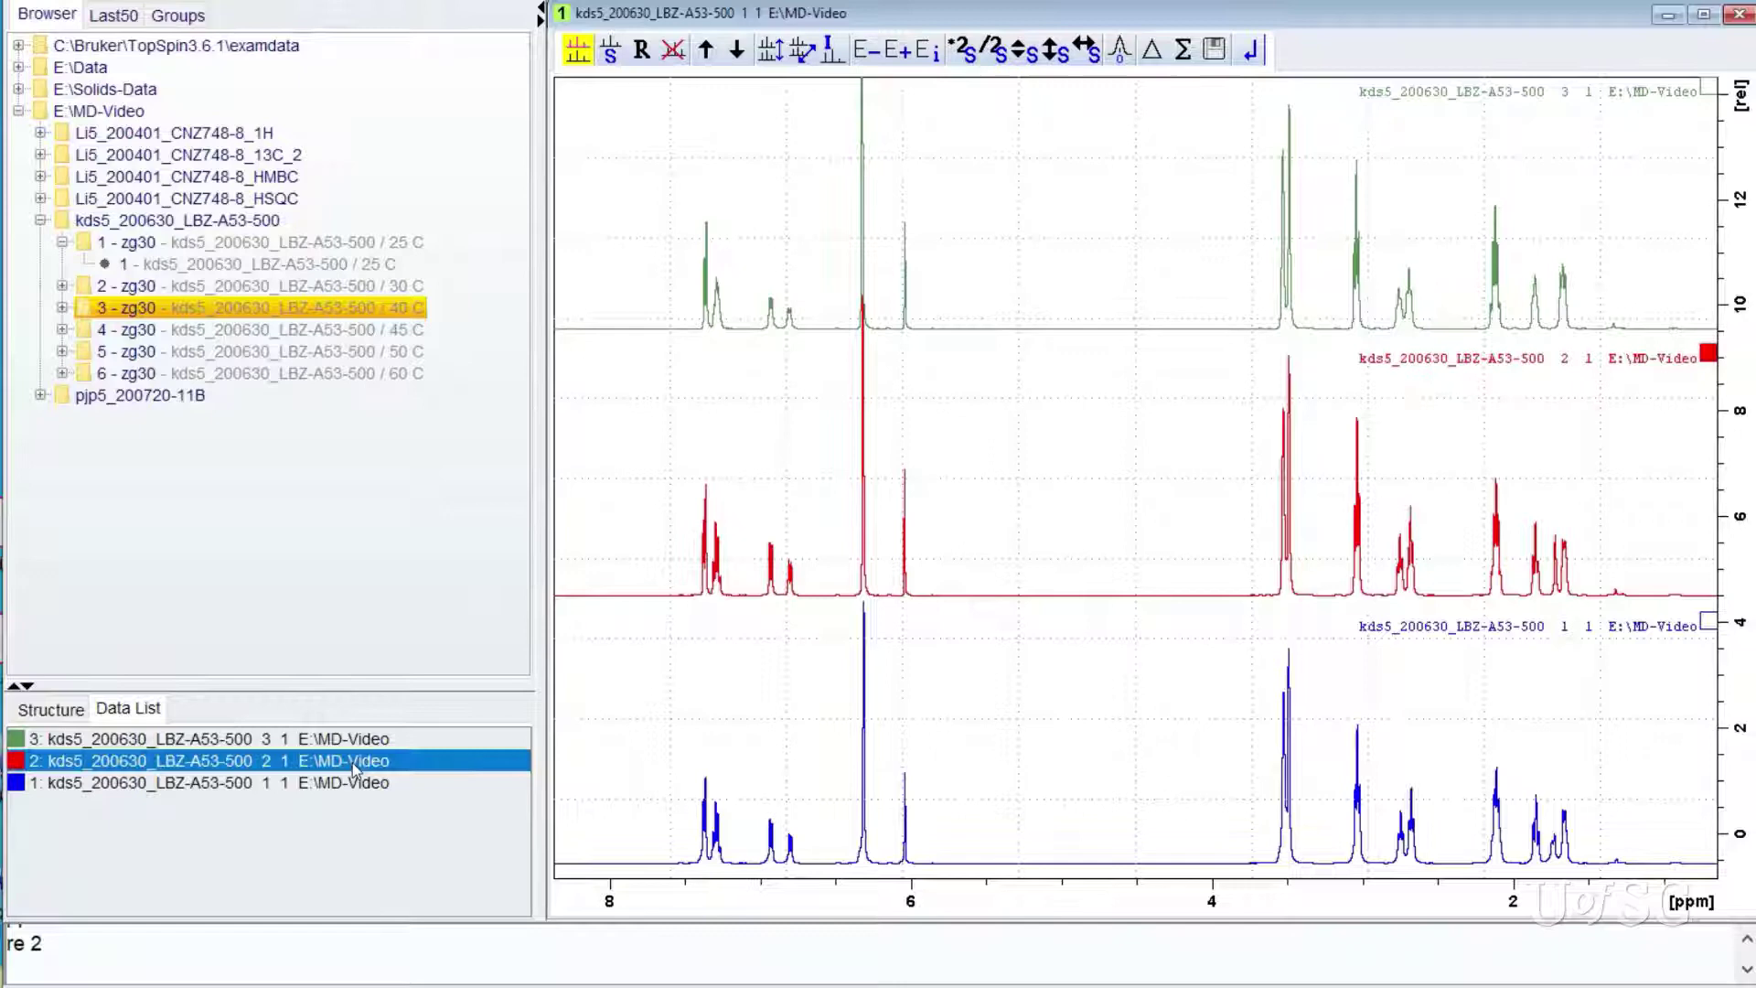
{"action": "left_click", "coordinate": [353, 745]}
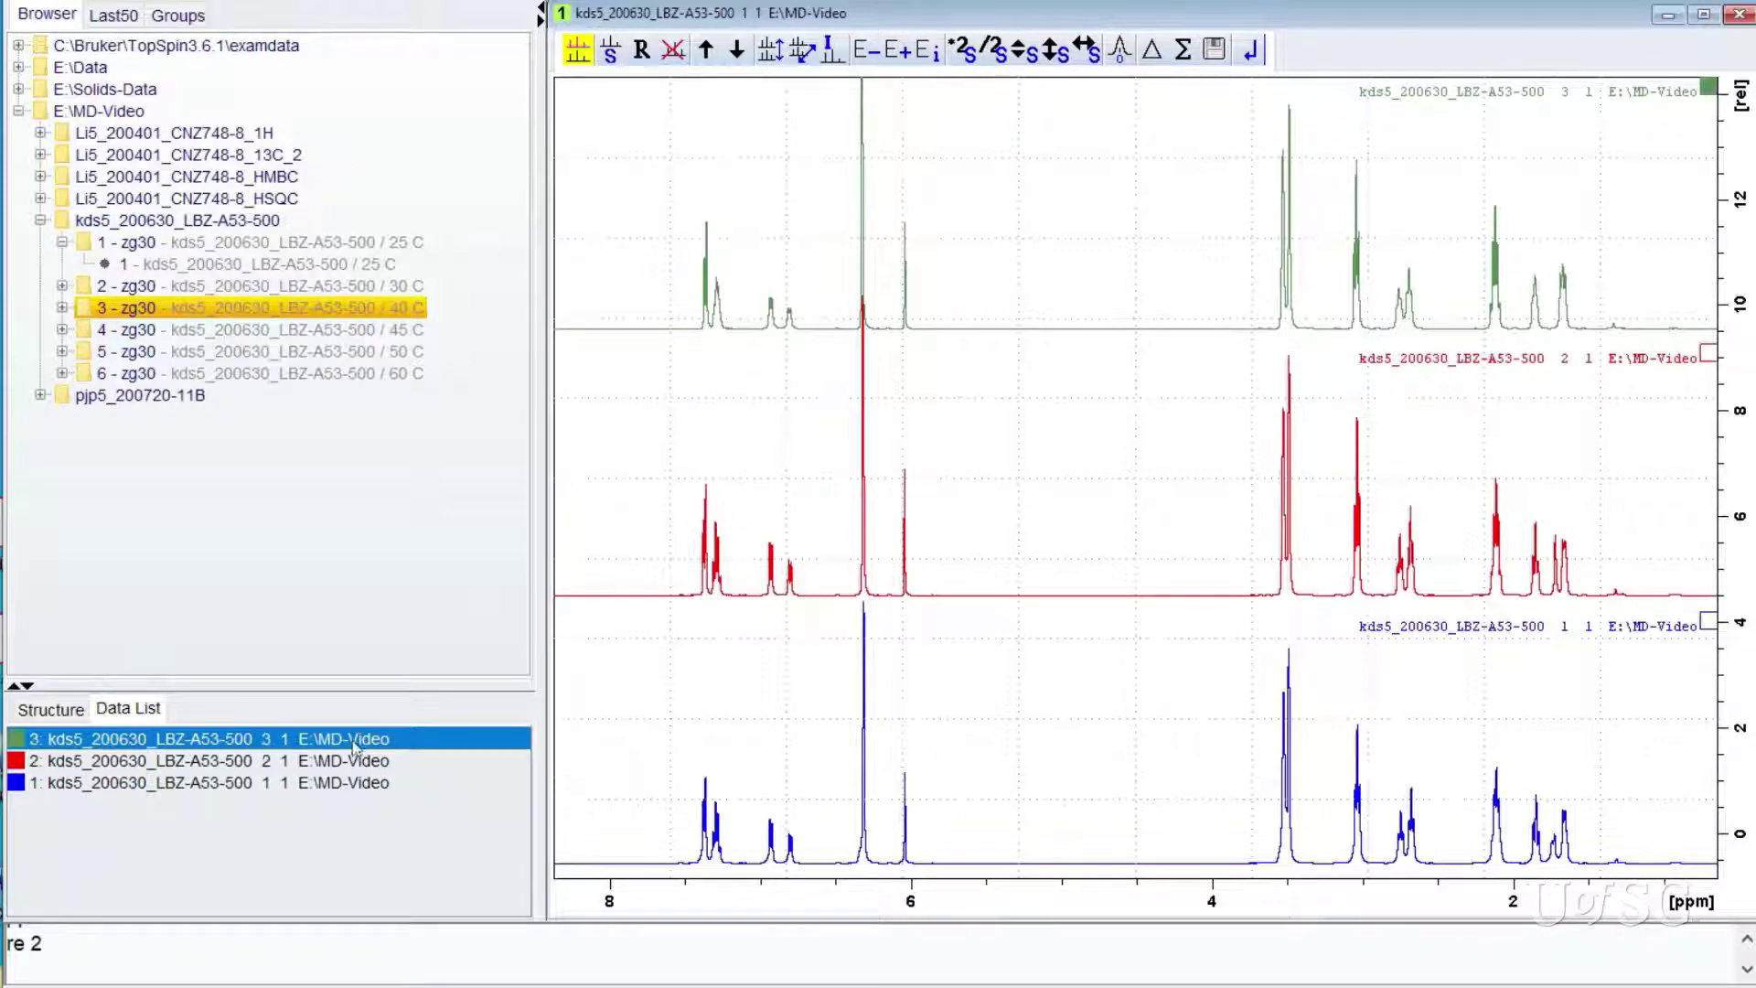
{"action": "left_click", "coordinate": [353, 763]}
{"action": "left_click", "coordinate": [353, 783]}
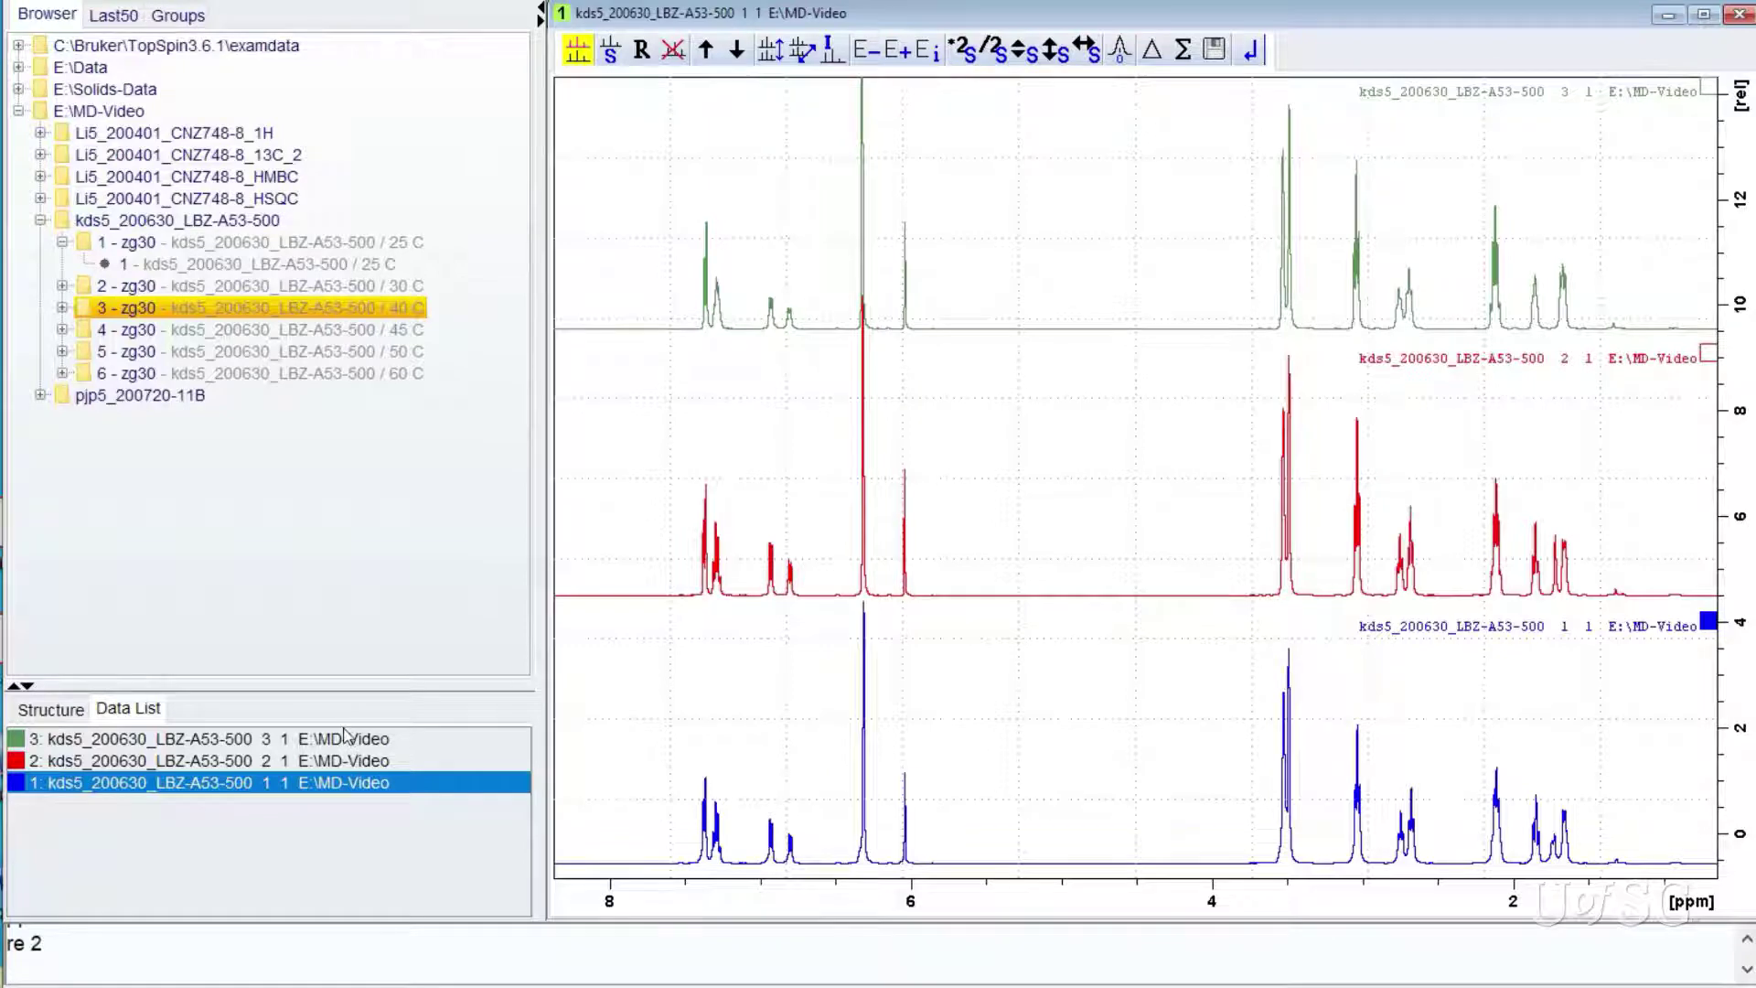
{"action": "left_click", "coordinate": [344, 739], "text": "shift"}
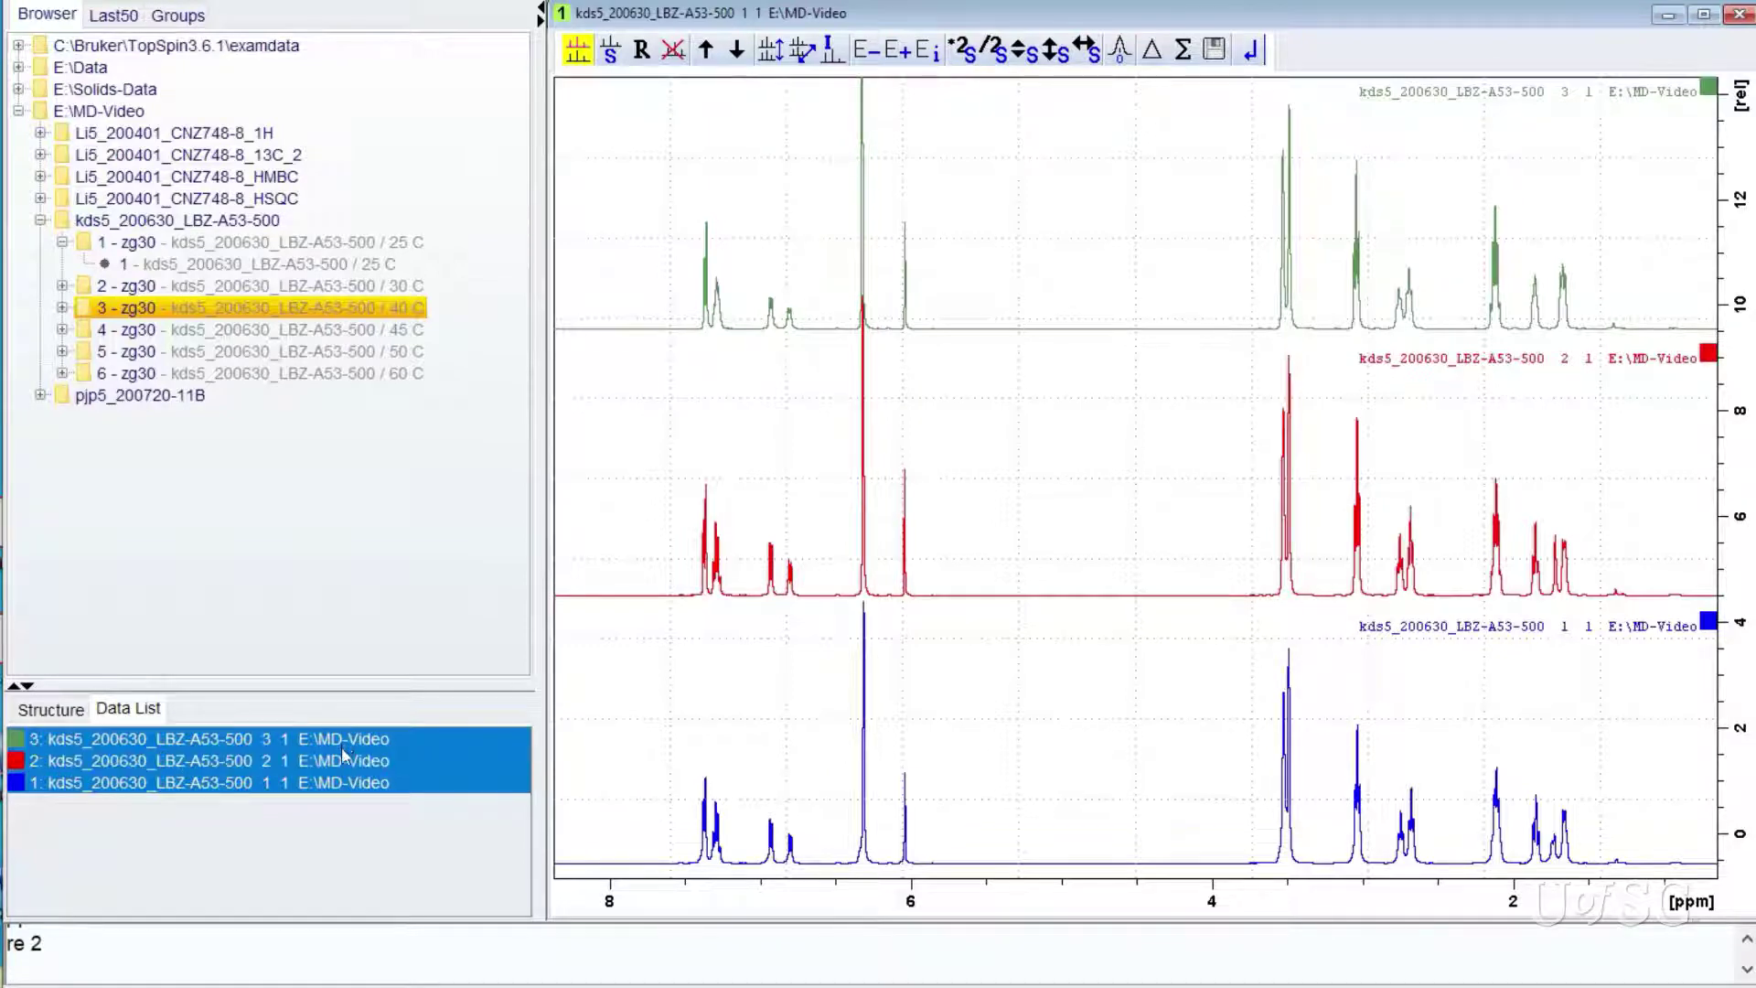
{"action": "left_click", "coordinate": [343, 748]}
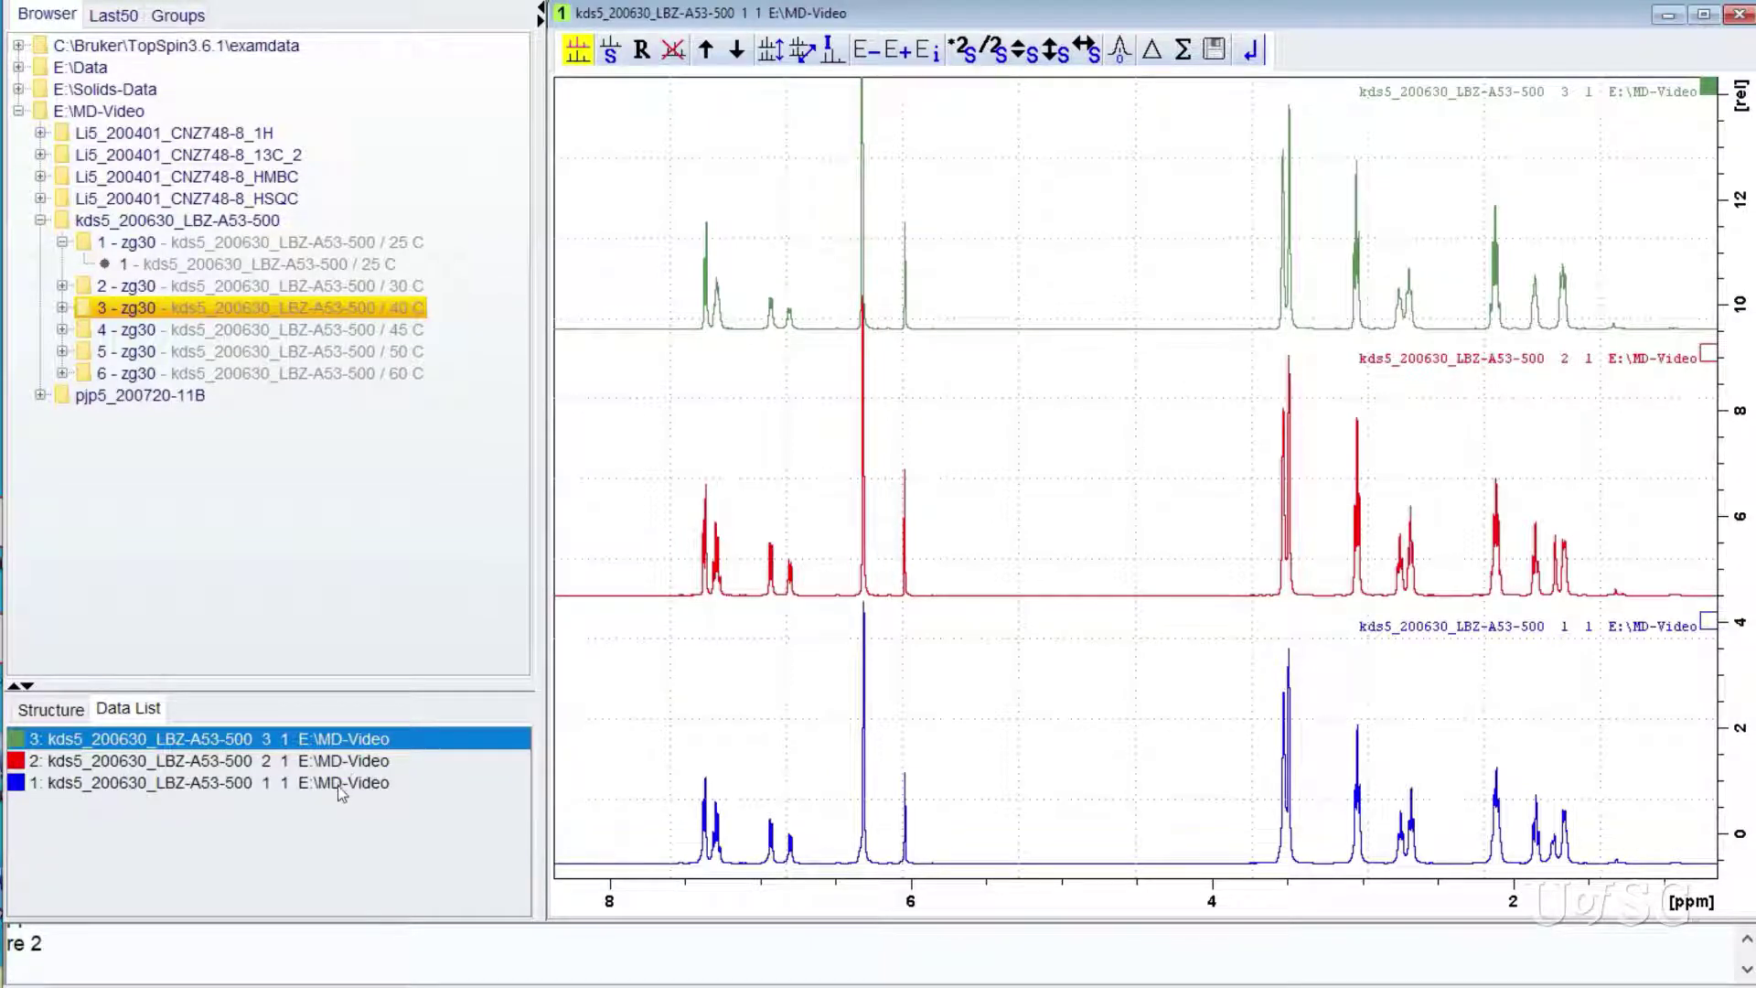
{"action": "left_click", "coordinate": [339, 789], "text": "ctrl"}
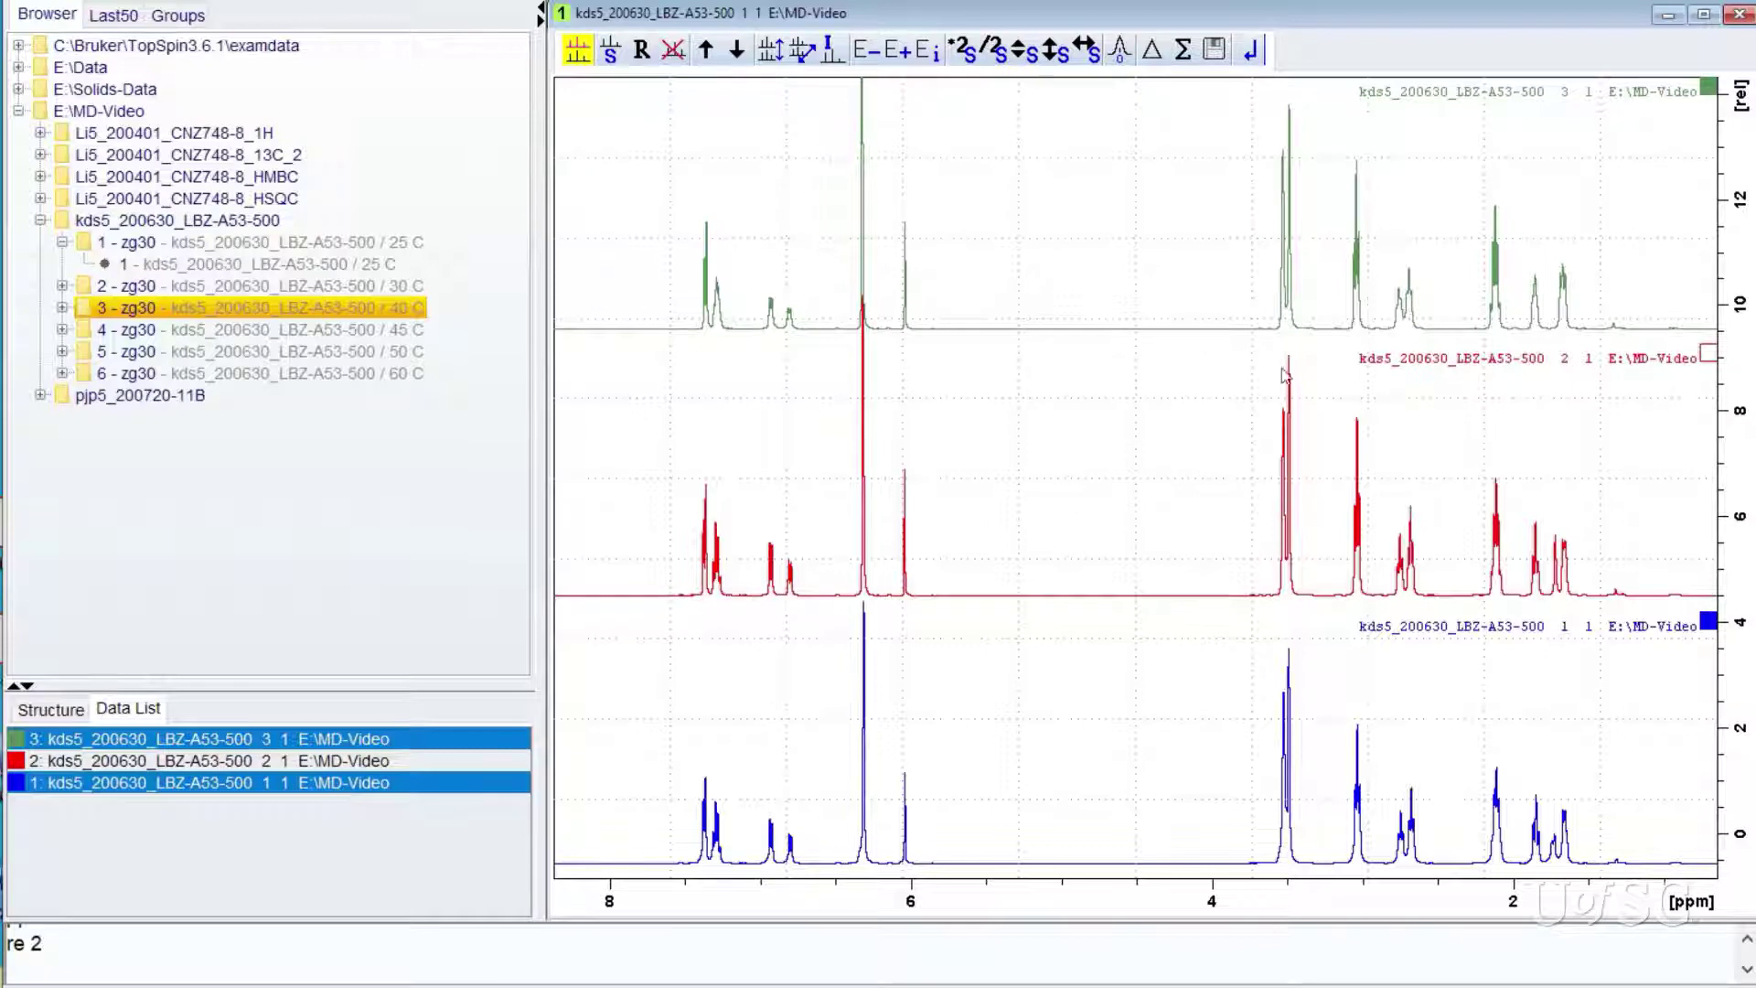
Clear the selection, then pick green, red and finally blue spectra via their plot markers.
{"action": "left_click", "coordinate": [1357, 274]}
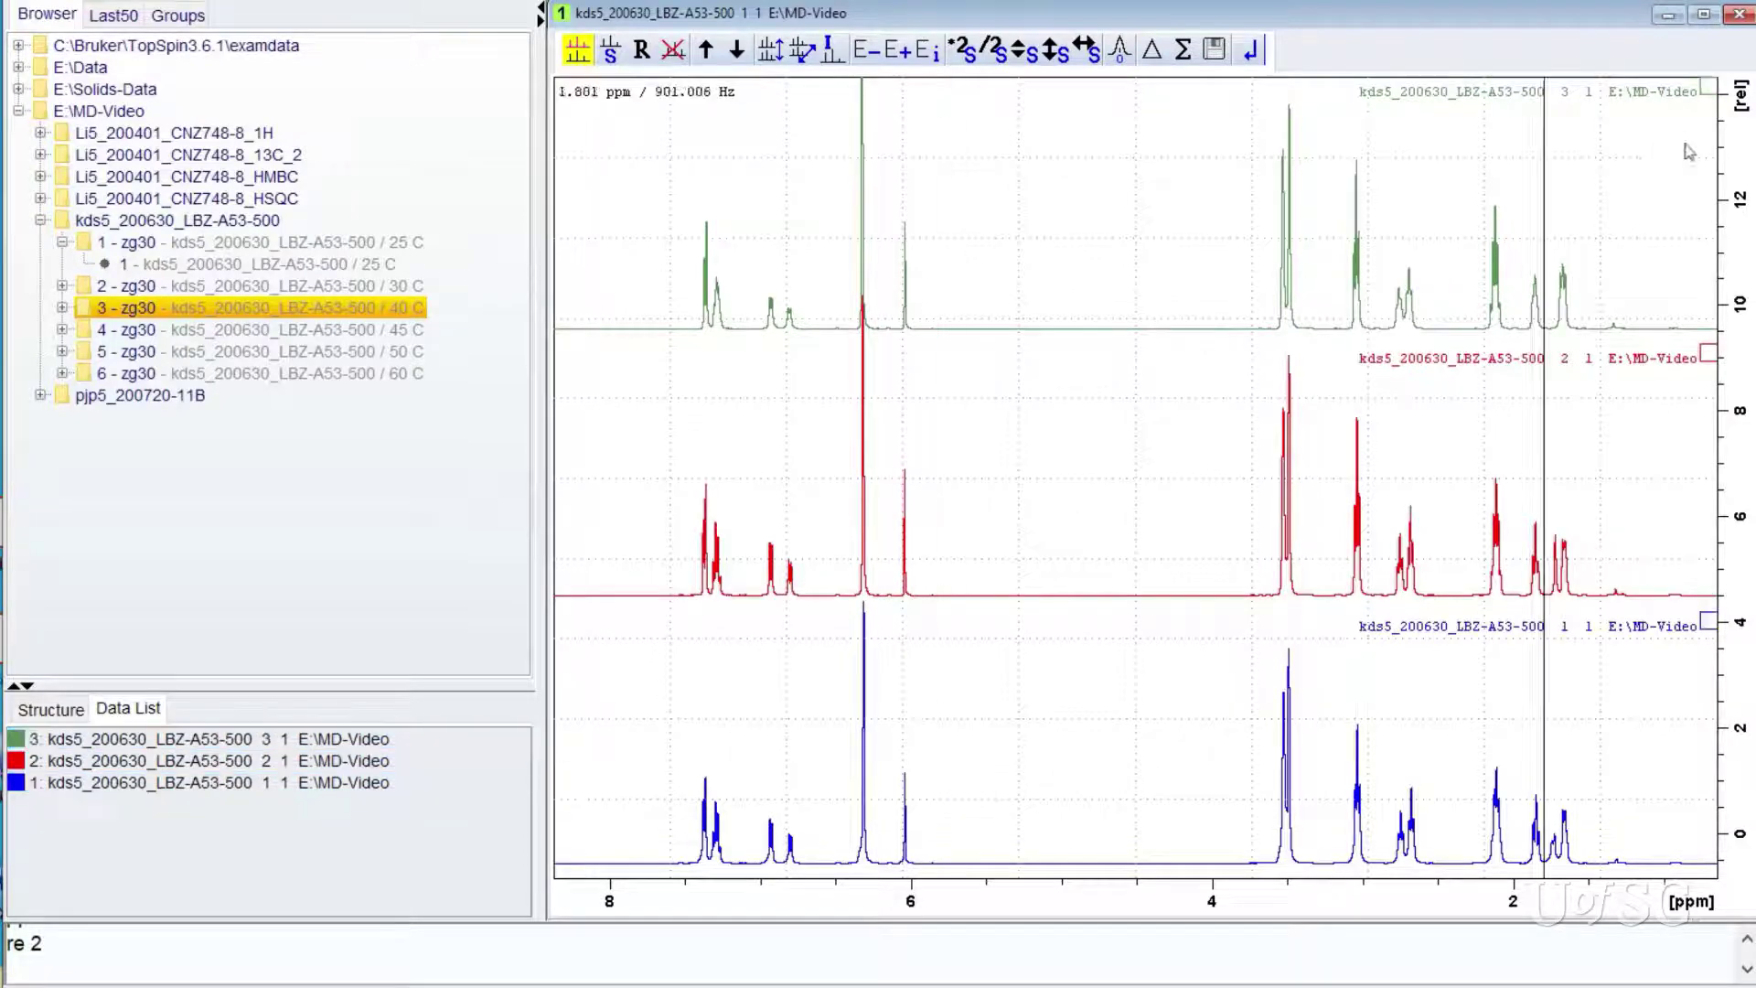
{"action": "left_click", "coordinate": [1709, 88]}
{"action": "left_click", "coordinate": [1706, 358]}
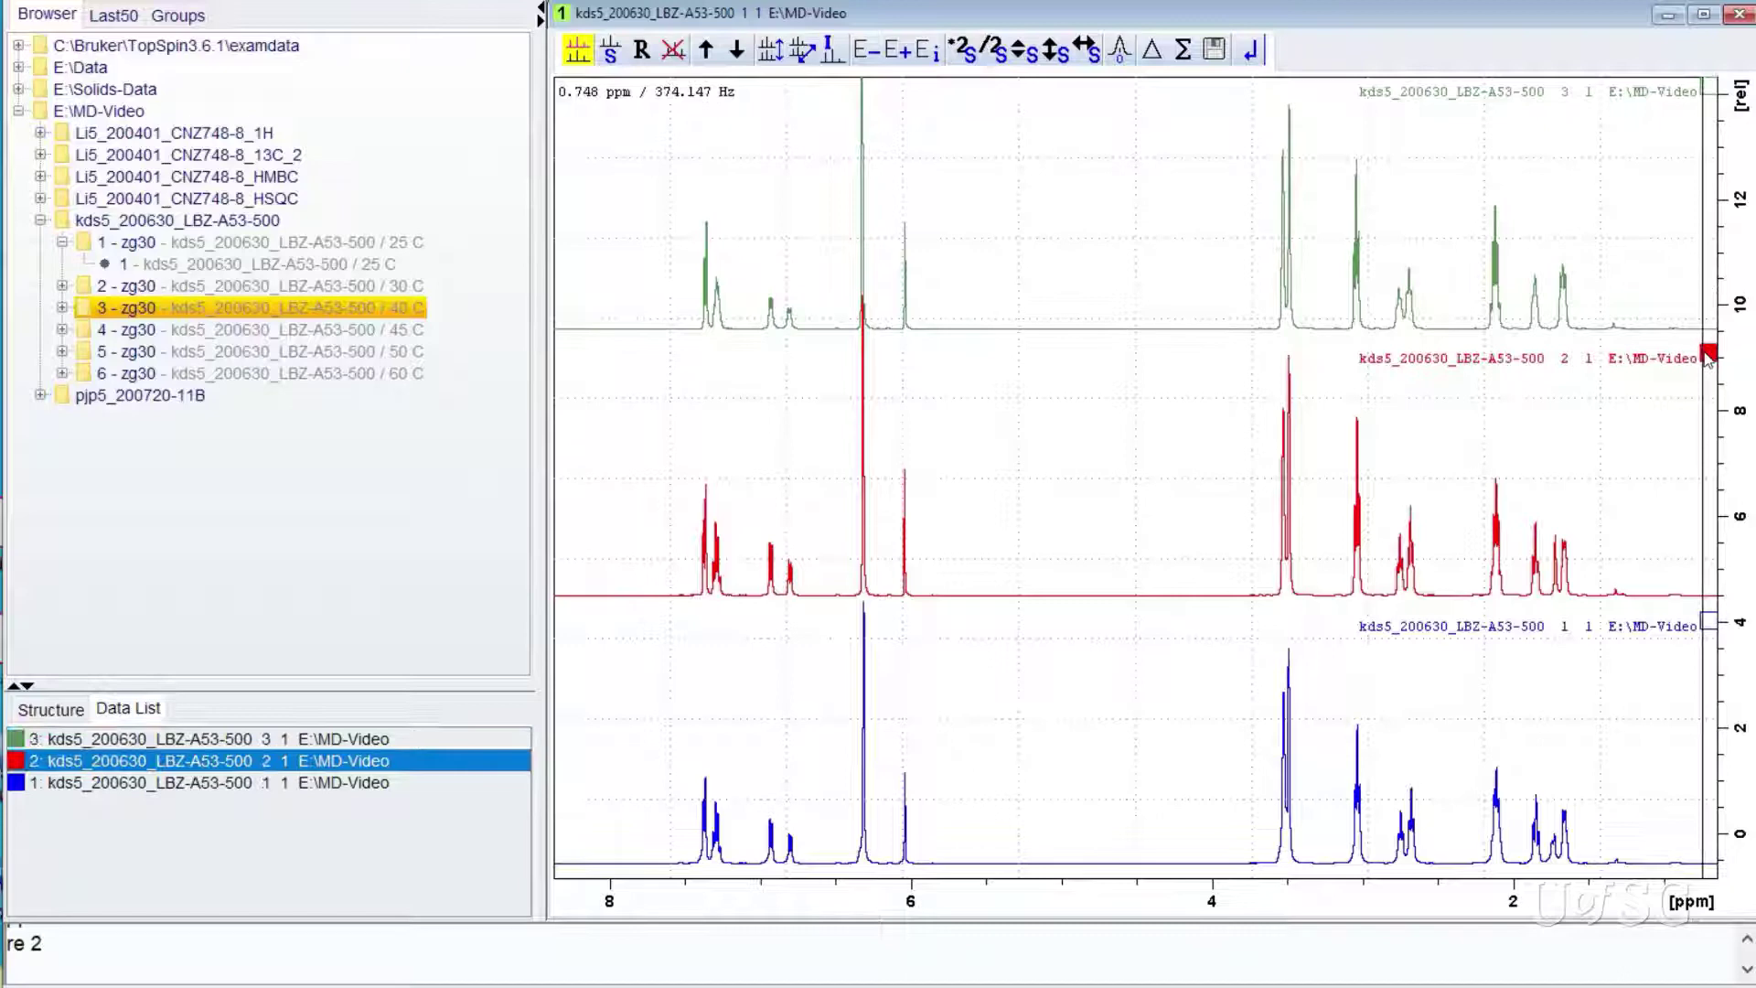
{"action": "left_click", "coordinate": [1707, 624]}
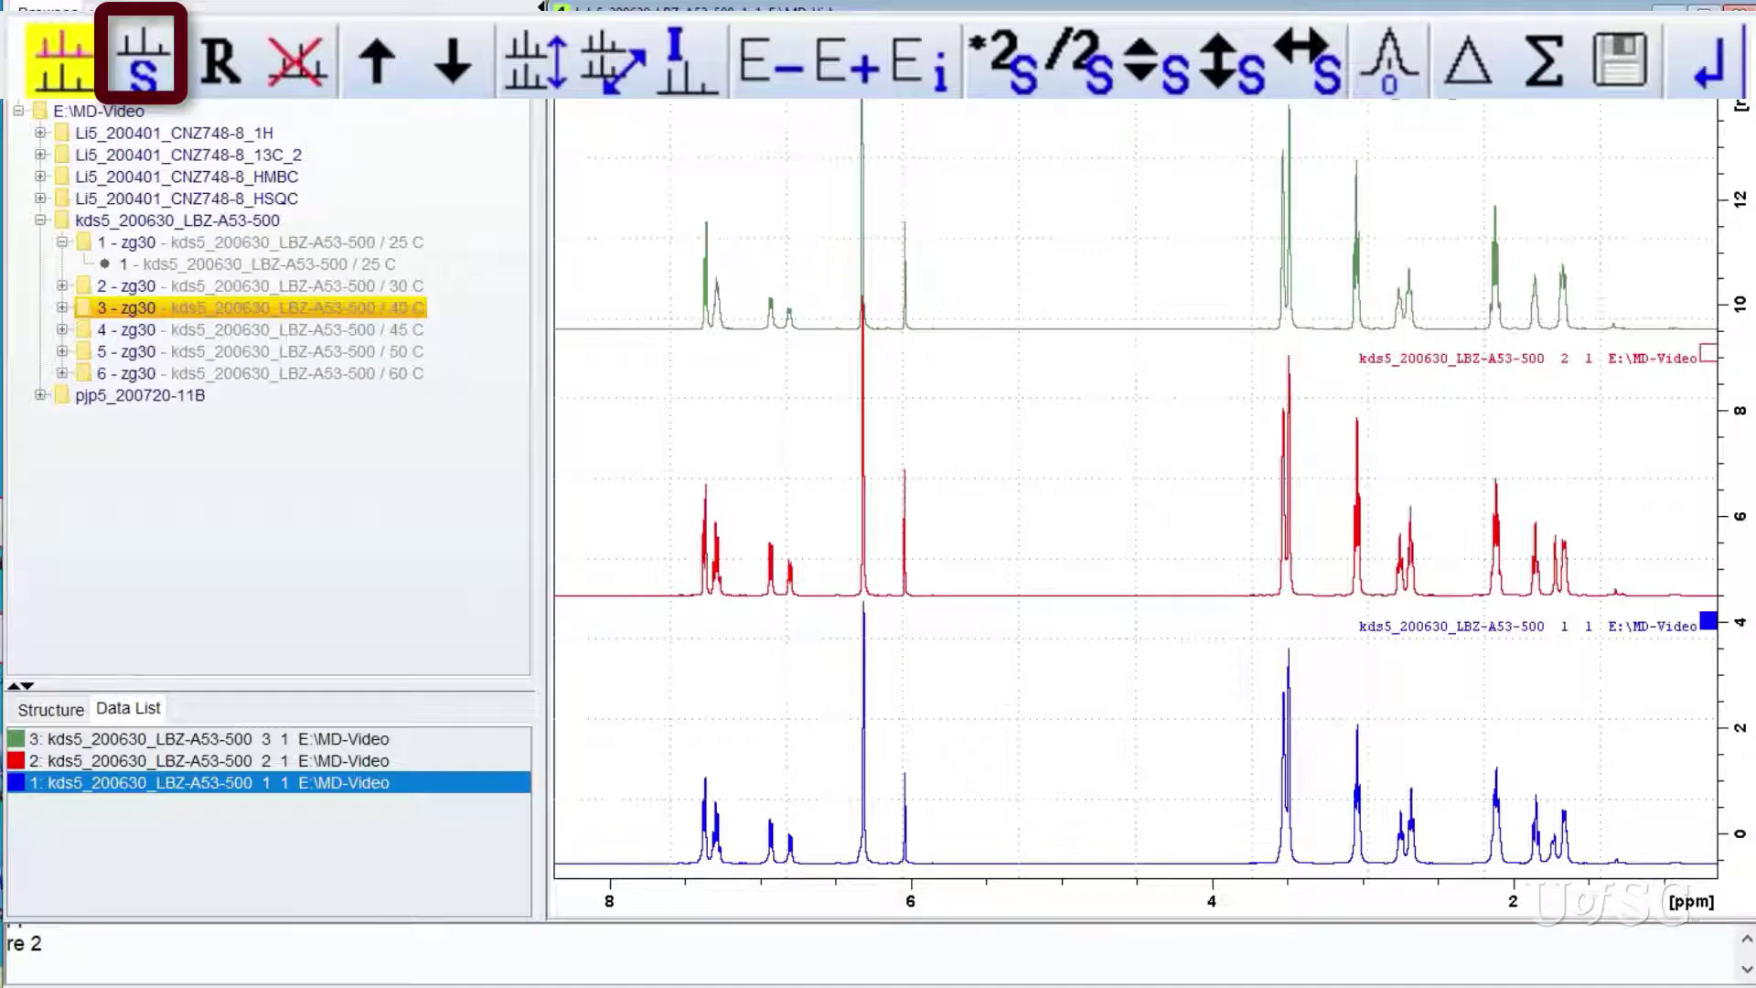
Deselect the blue spectrum and enlarge all three spectra together with the mouse wheel.
{"action": "key", "text": "Escape"}
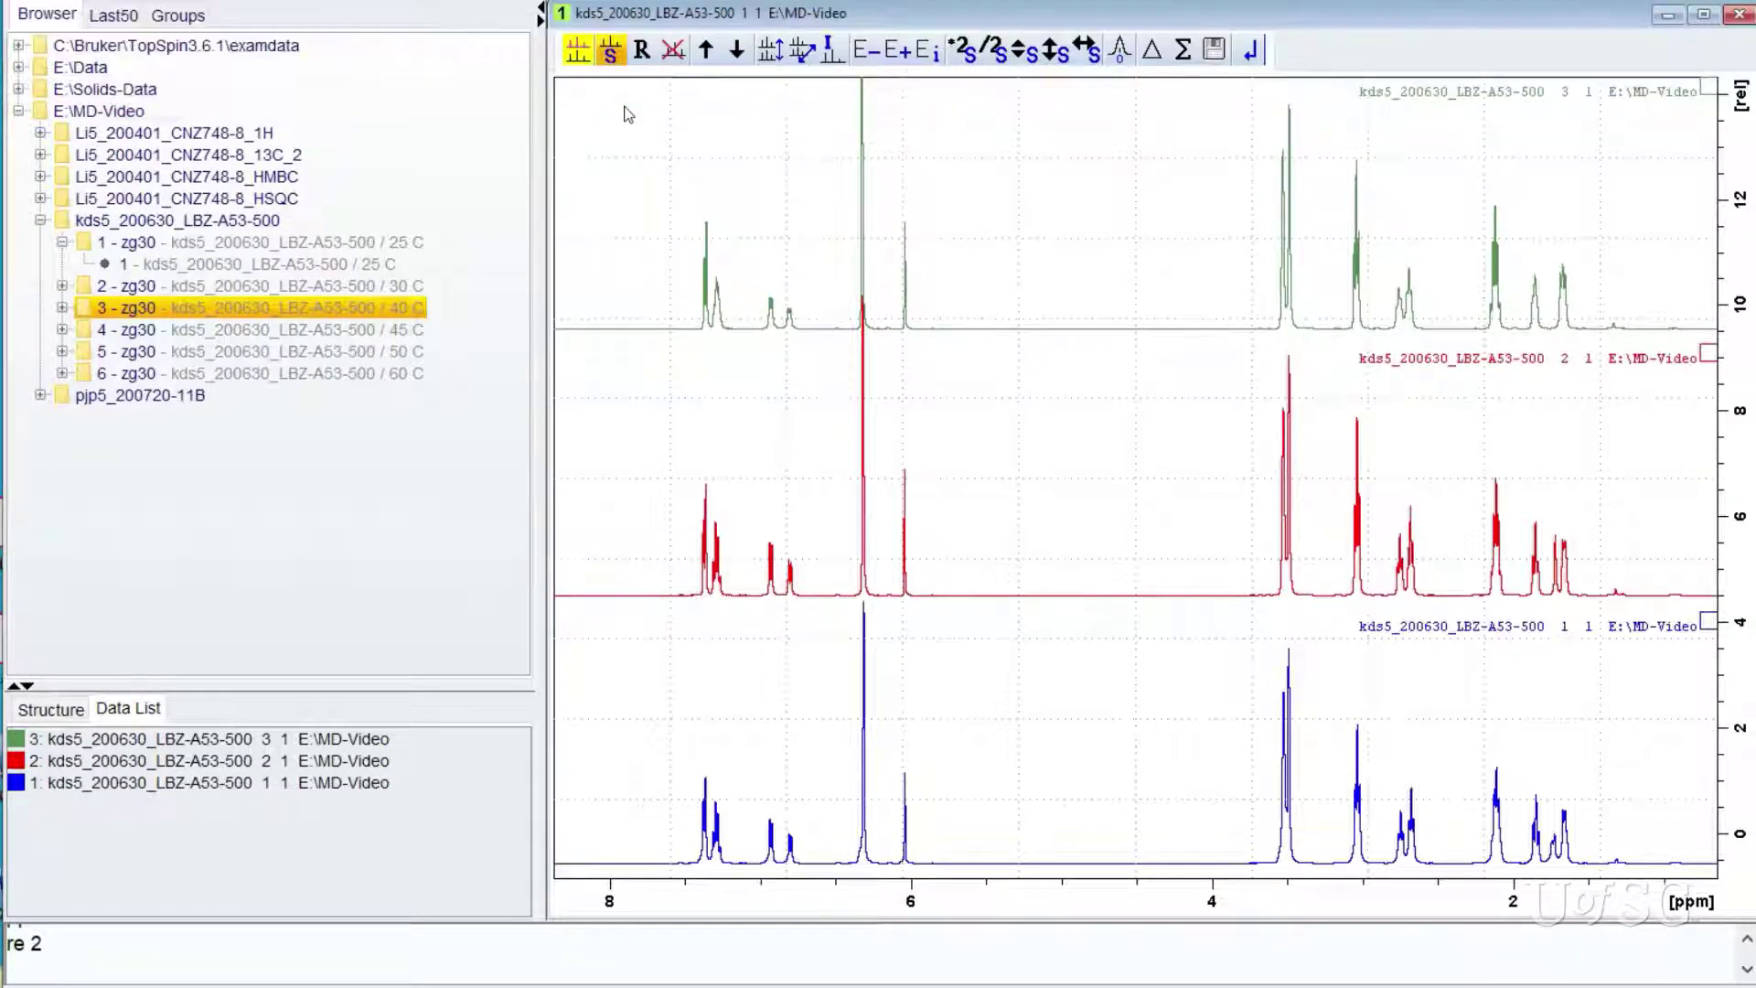
{"action": "left_click", "coordinate": [610, 50]}
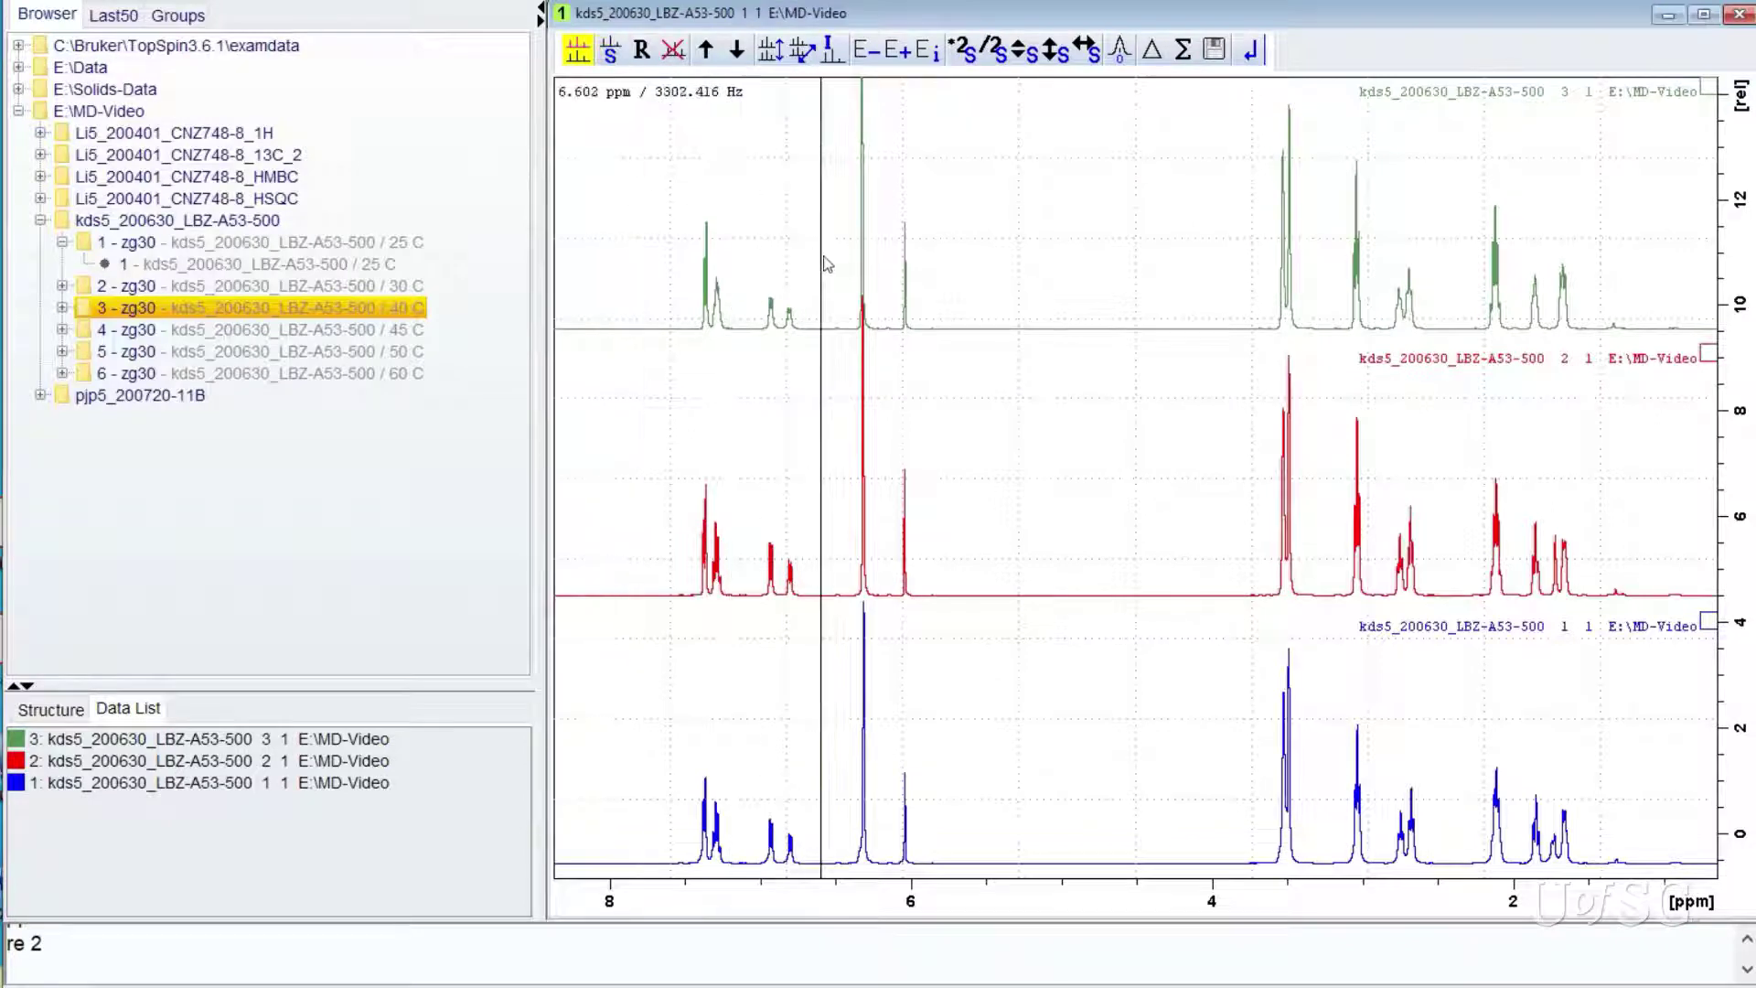
{"action": "scroll", "coordinate": [828, 263], "scroll_direction": "up", "scroll_amount": 3}
{"action": "scroll", "coordinate": [828, 263], "scroll_direction": "down", "scroll_amount": 5}
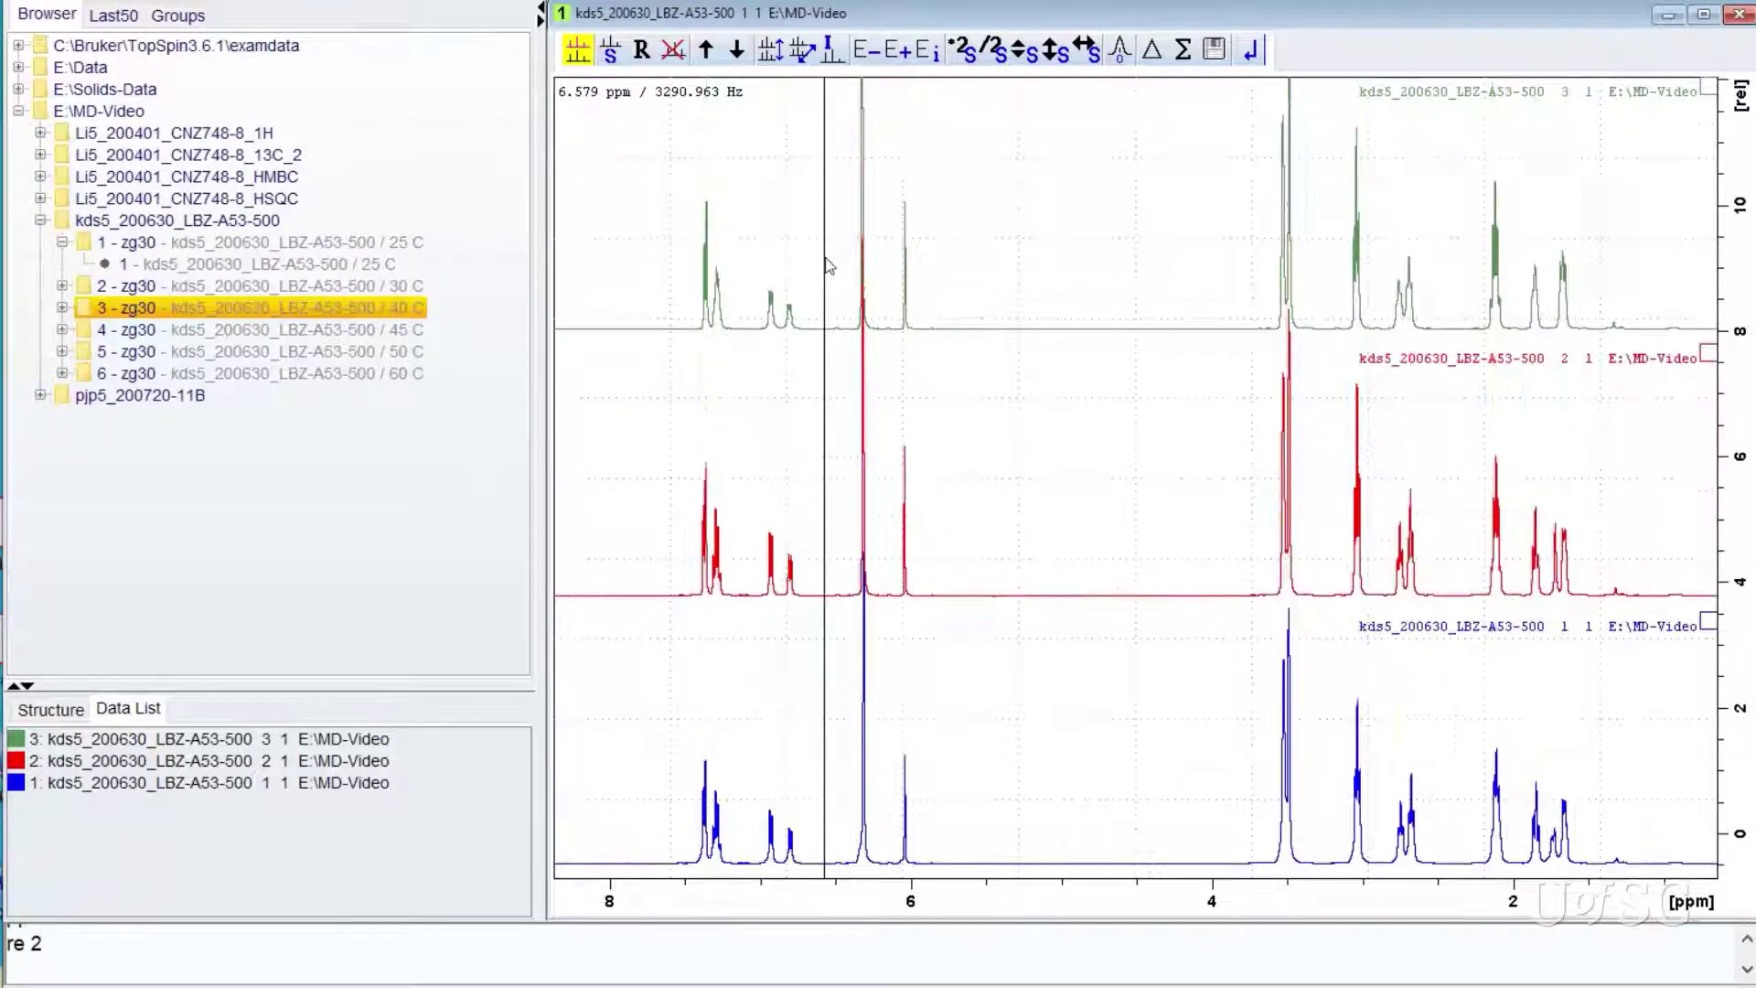
{"action": "scroll", "coordinate": [828, 265], "scroll_direction": "up", "scroll_amount": 4}
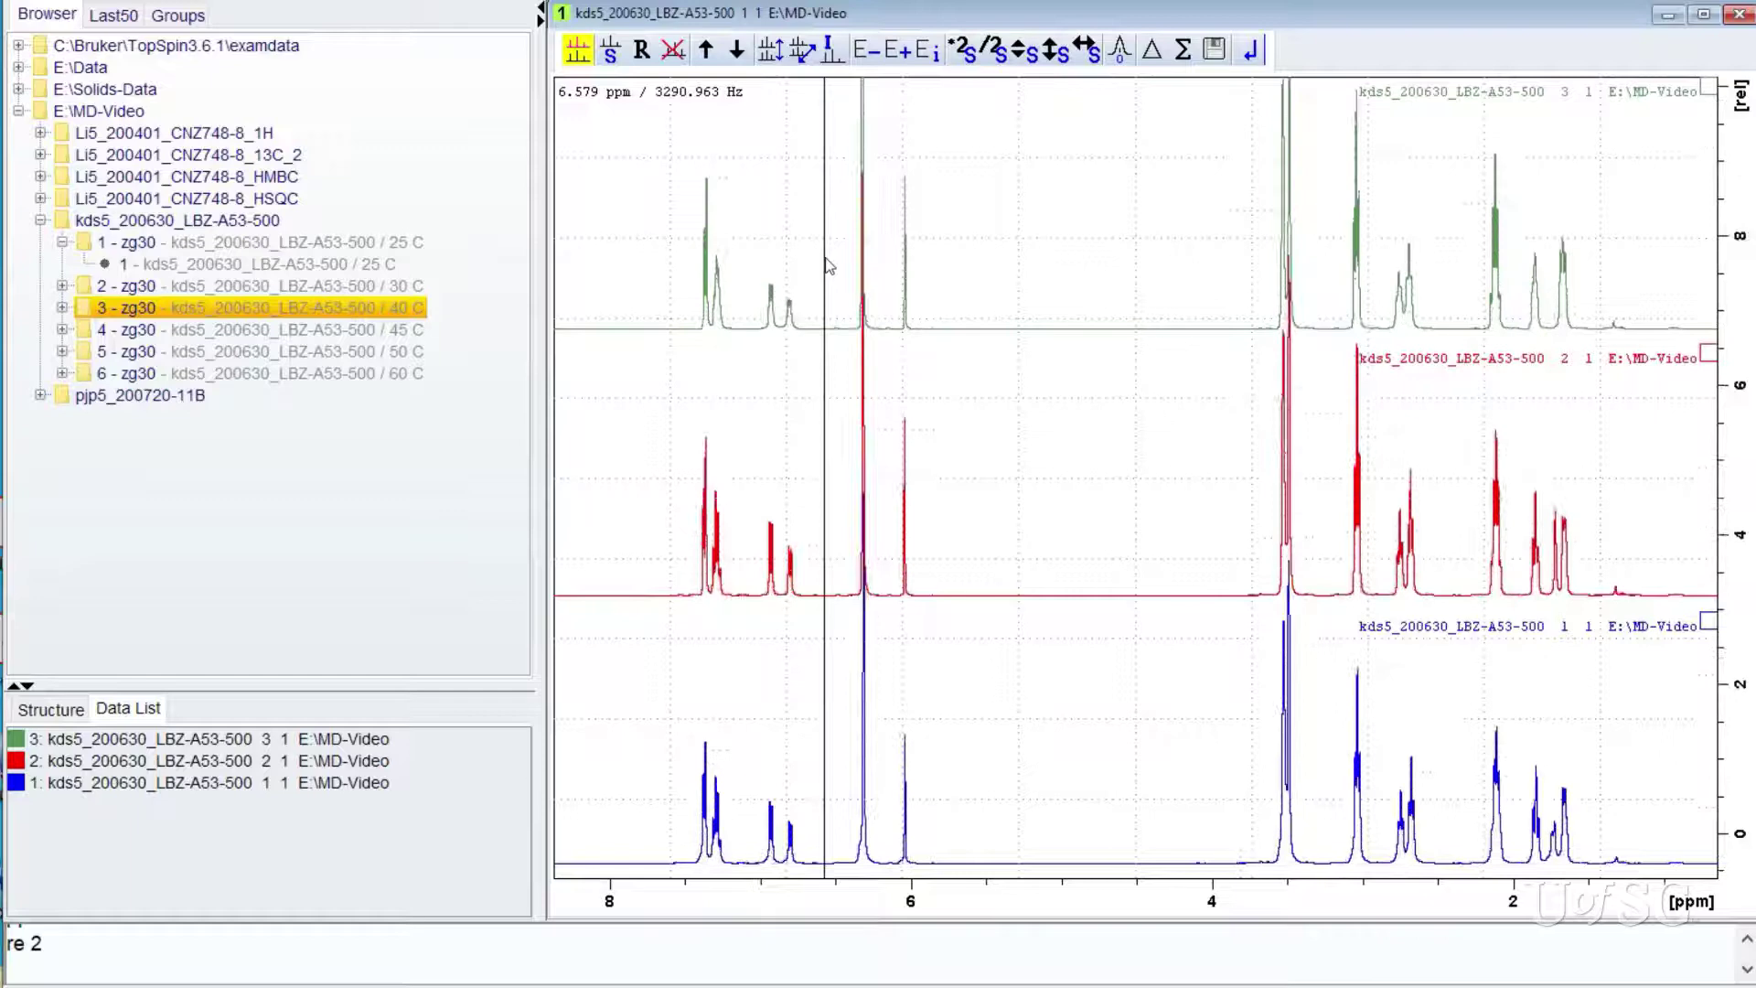
From the middle-click palette, rescale all spectra to fit the display.
{"action": "middle_click", "coordinate": [828, 266]}
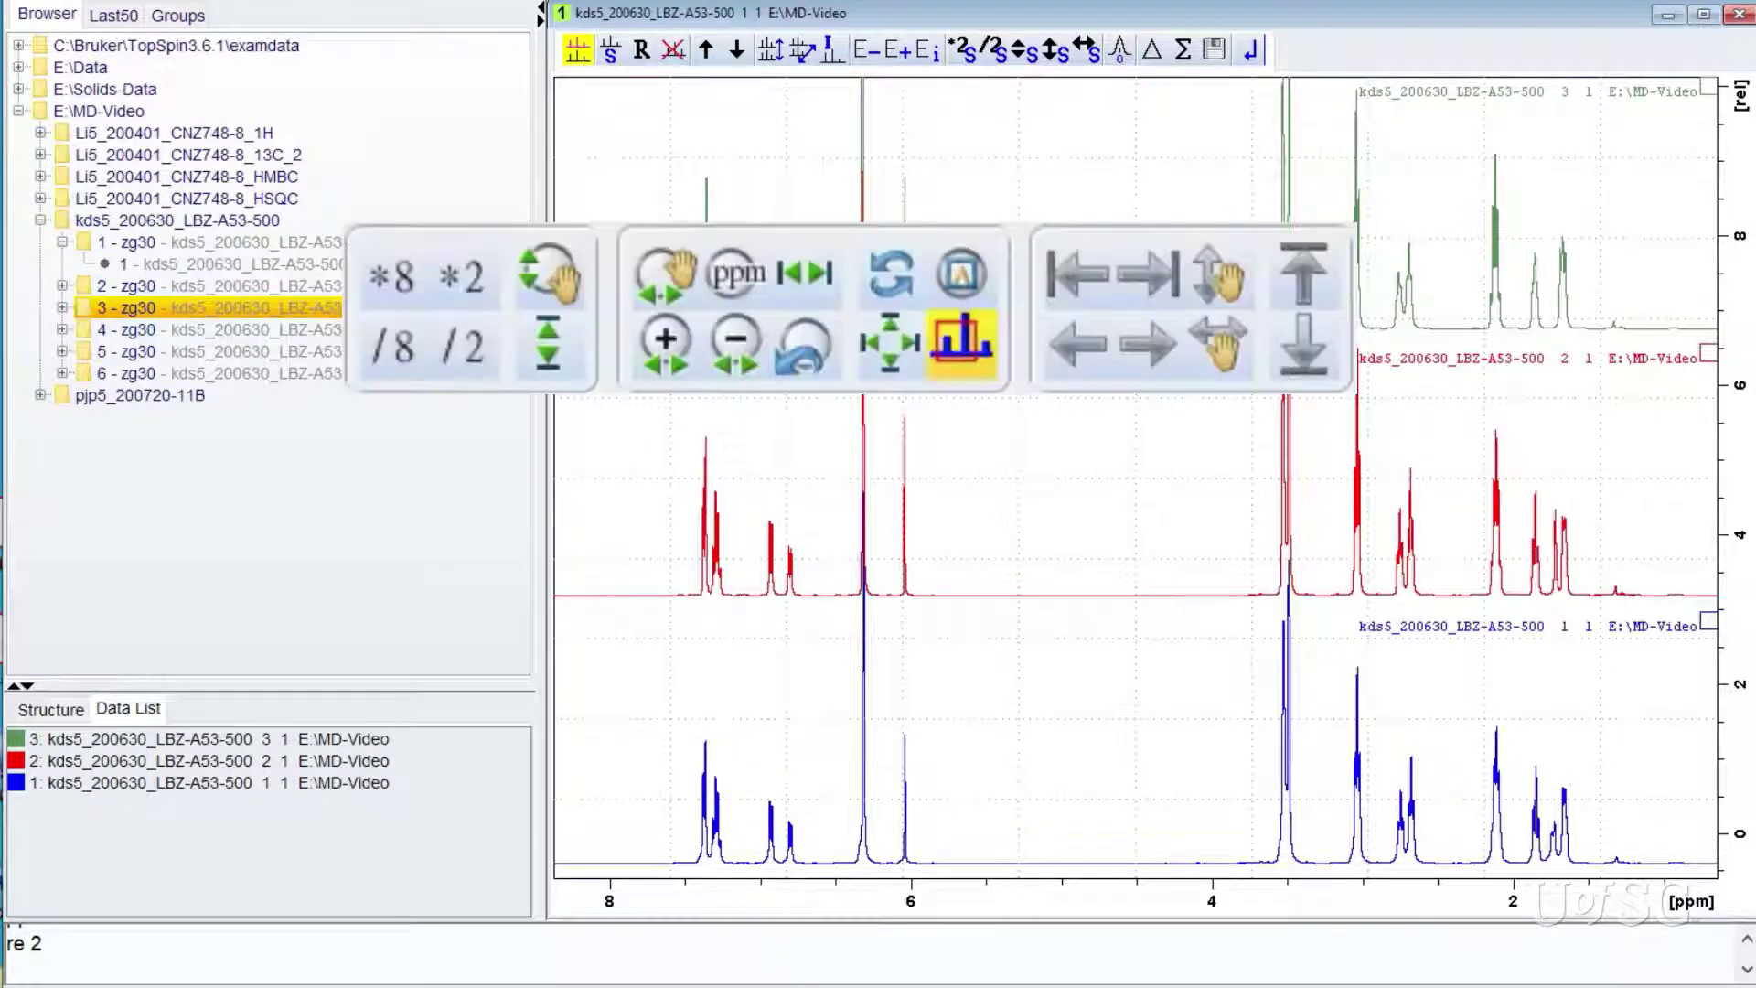
{"action": "scroll", "coordinate": [827, 265], "scroll_direction": "up", "scroll_amount": 4}
{"action": "scroll", "coordinate": [828, 265], "scroll_direction": "up", "scroll_amount": 2}
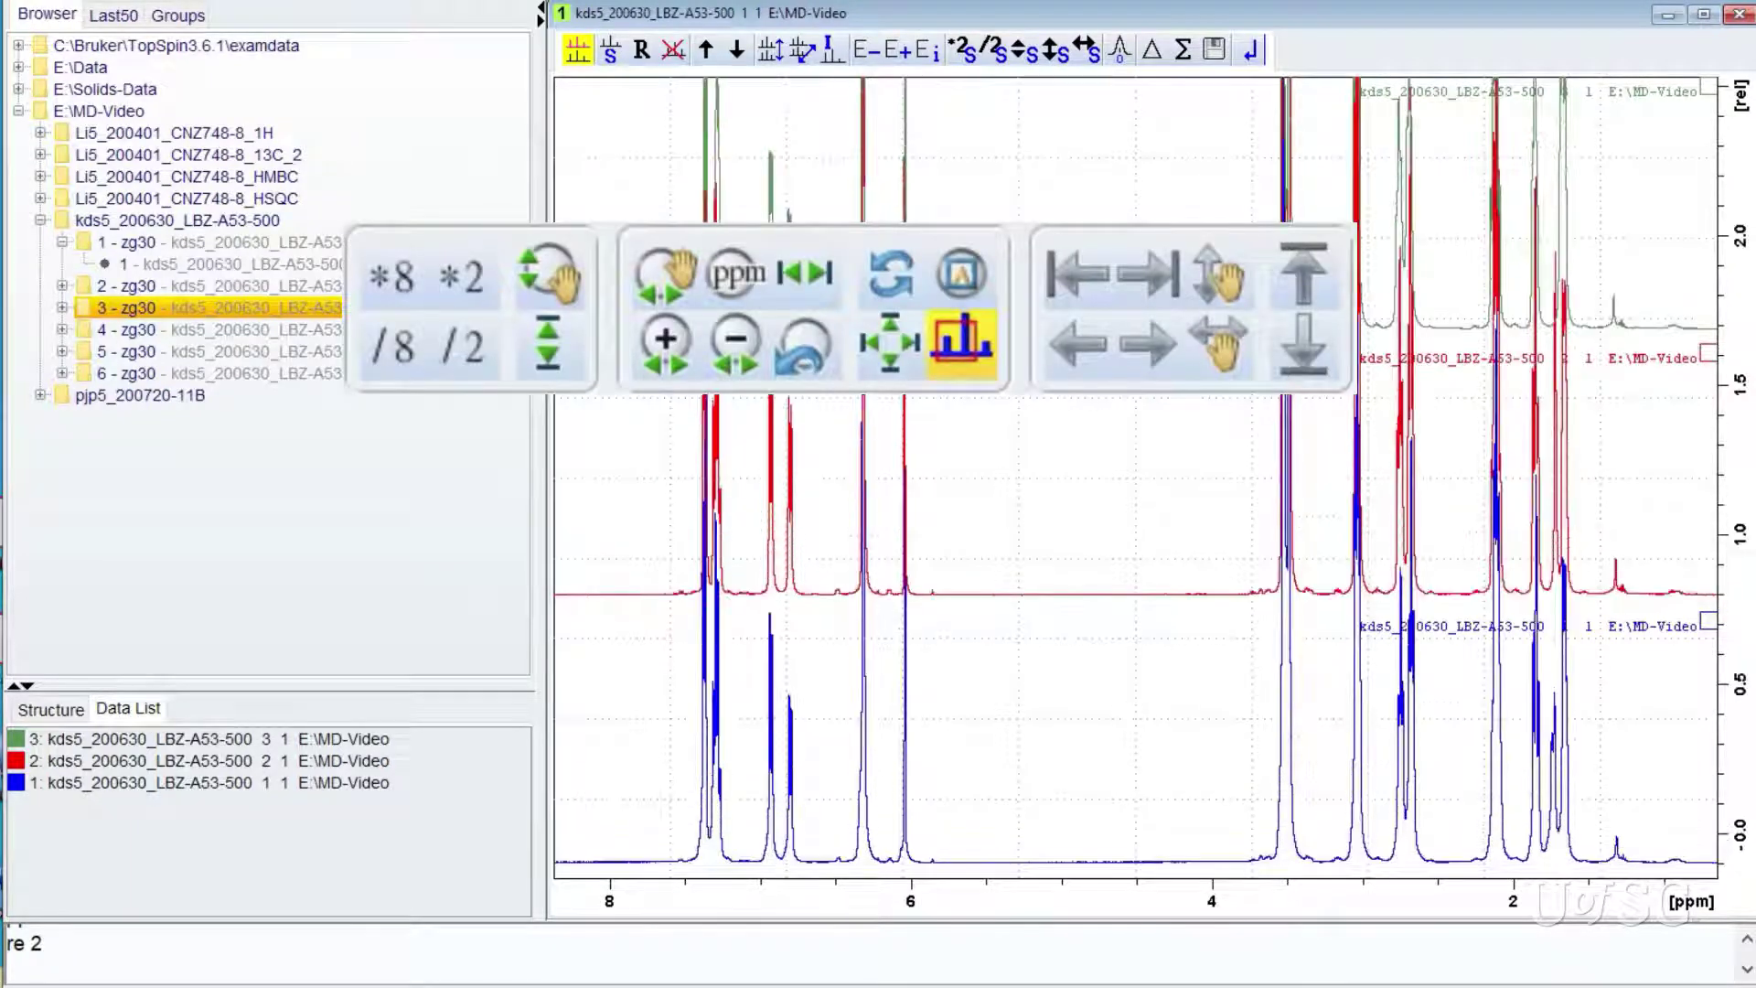
{"action": "left_click", "coordinate": [960, 343]}
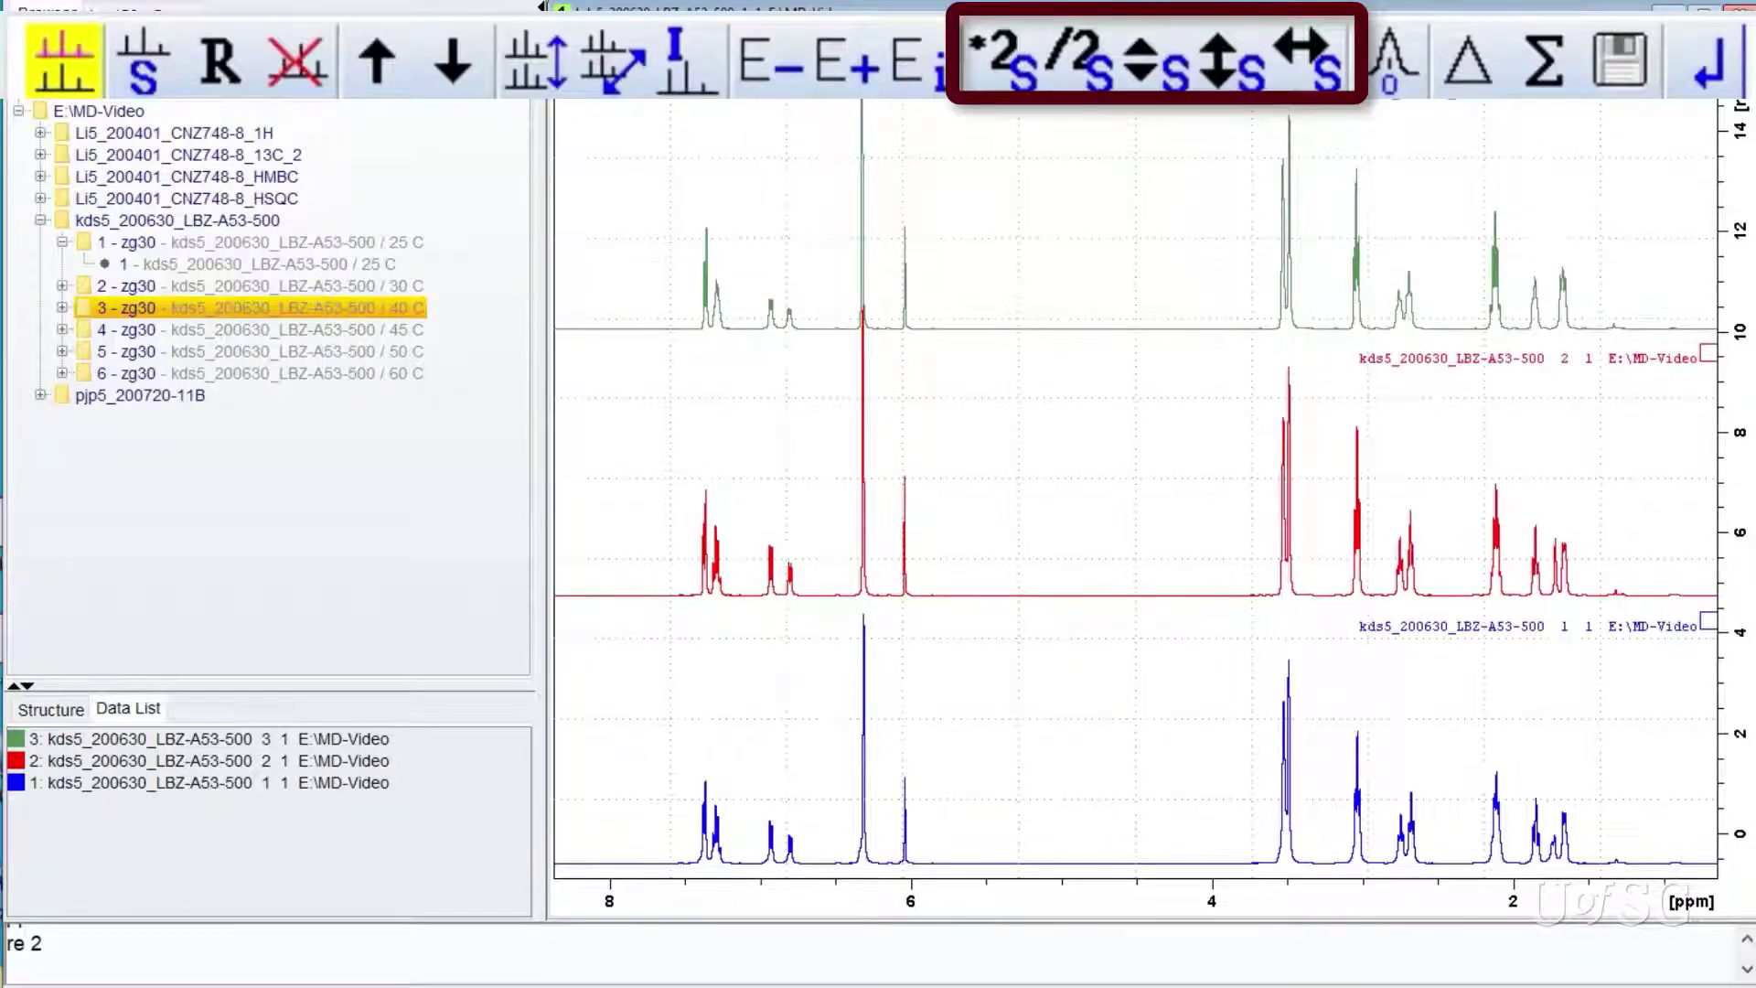
Rescale all spectra together, halving twice then doubling three times.
{"action": "scroll", "coordinate": [1135, 485], "scroll_direction": "up", "scroll_amount": 3}
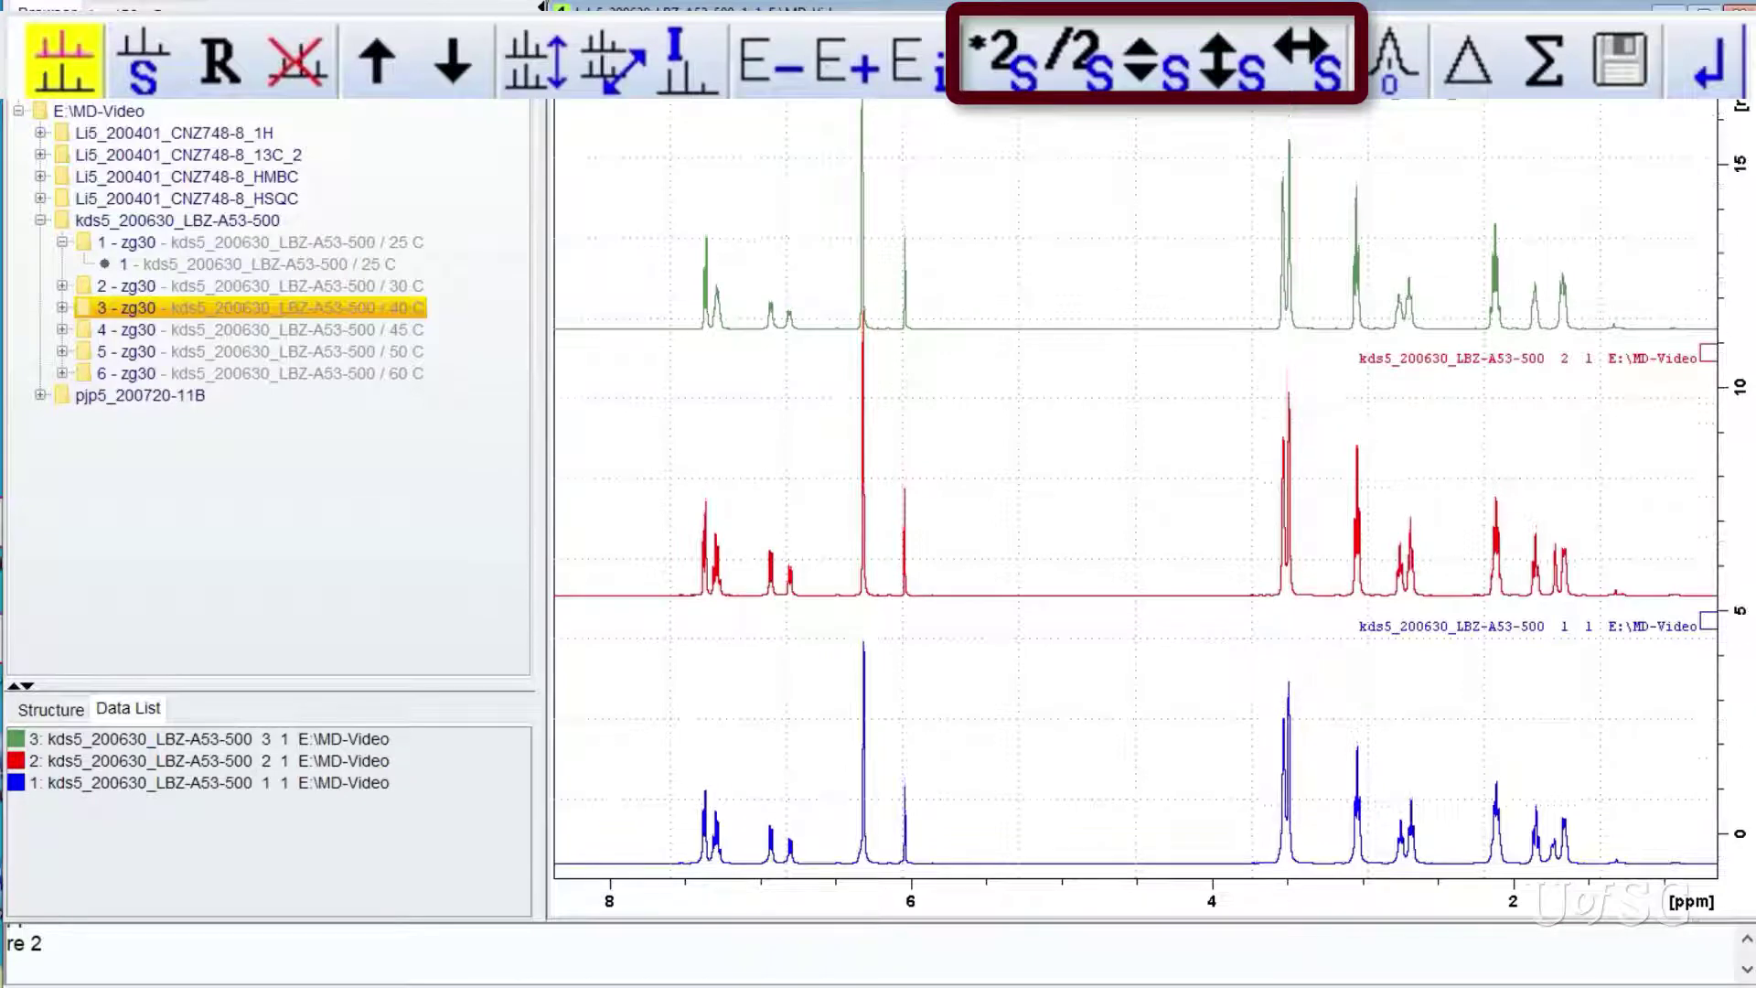
{"action": "left_click", "coordinate": [995, 50]}
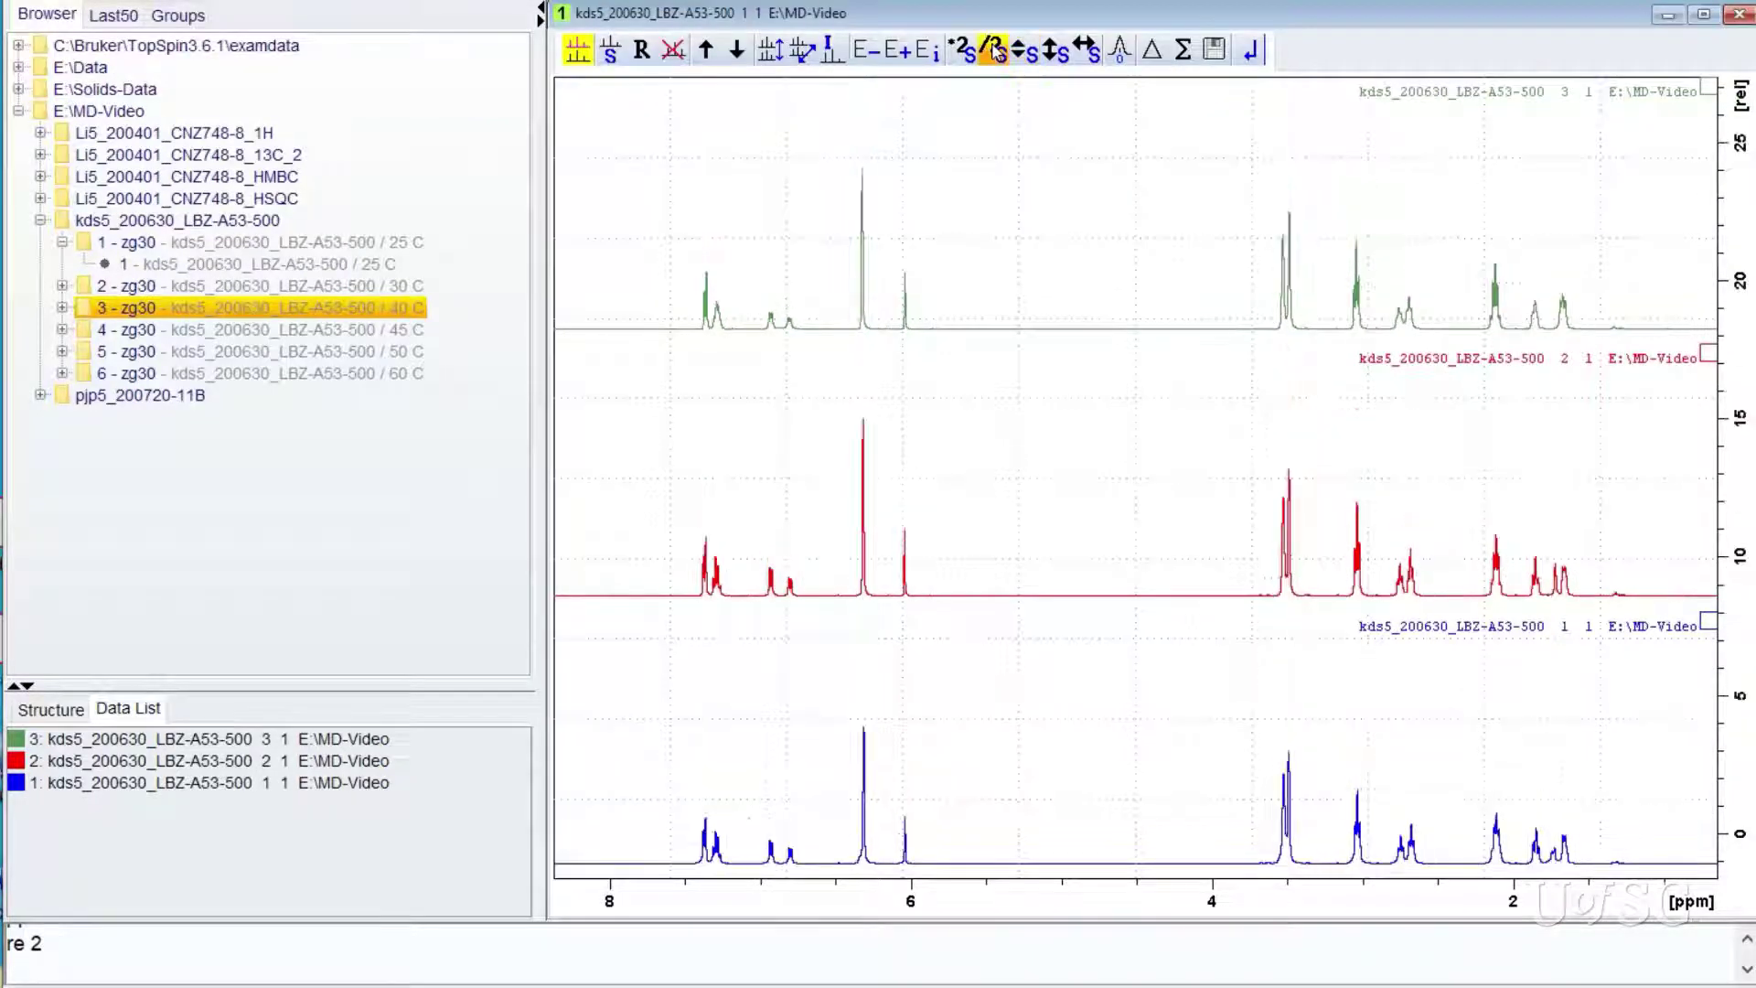
{"action": "left_click", "coordinate": [995, 50]}
{"action": "left_click", "coordinate": [963, 51]}
{"action": "left_click", "coordinate": [963, 50]}
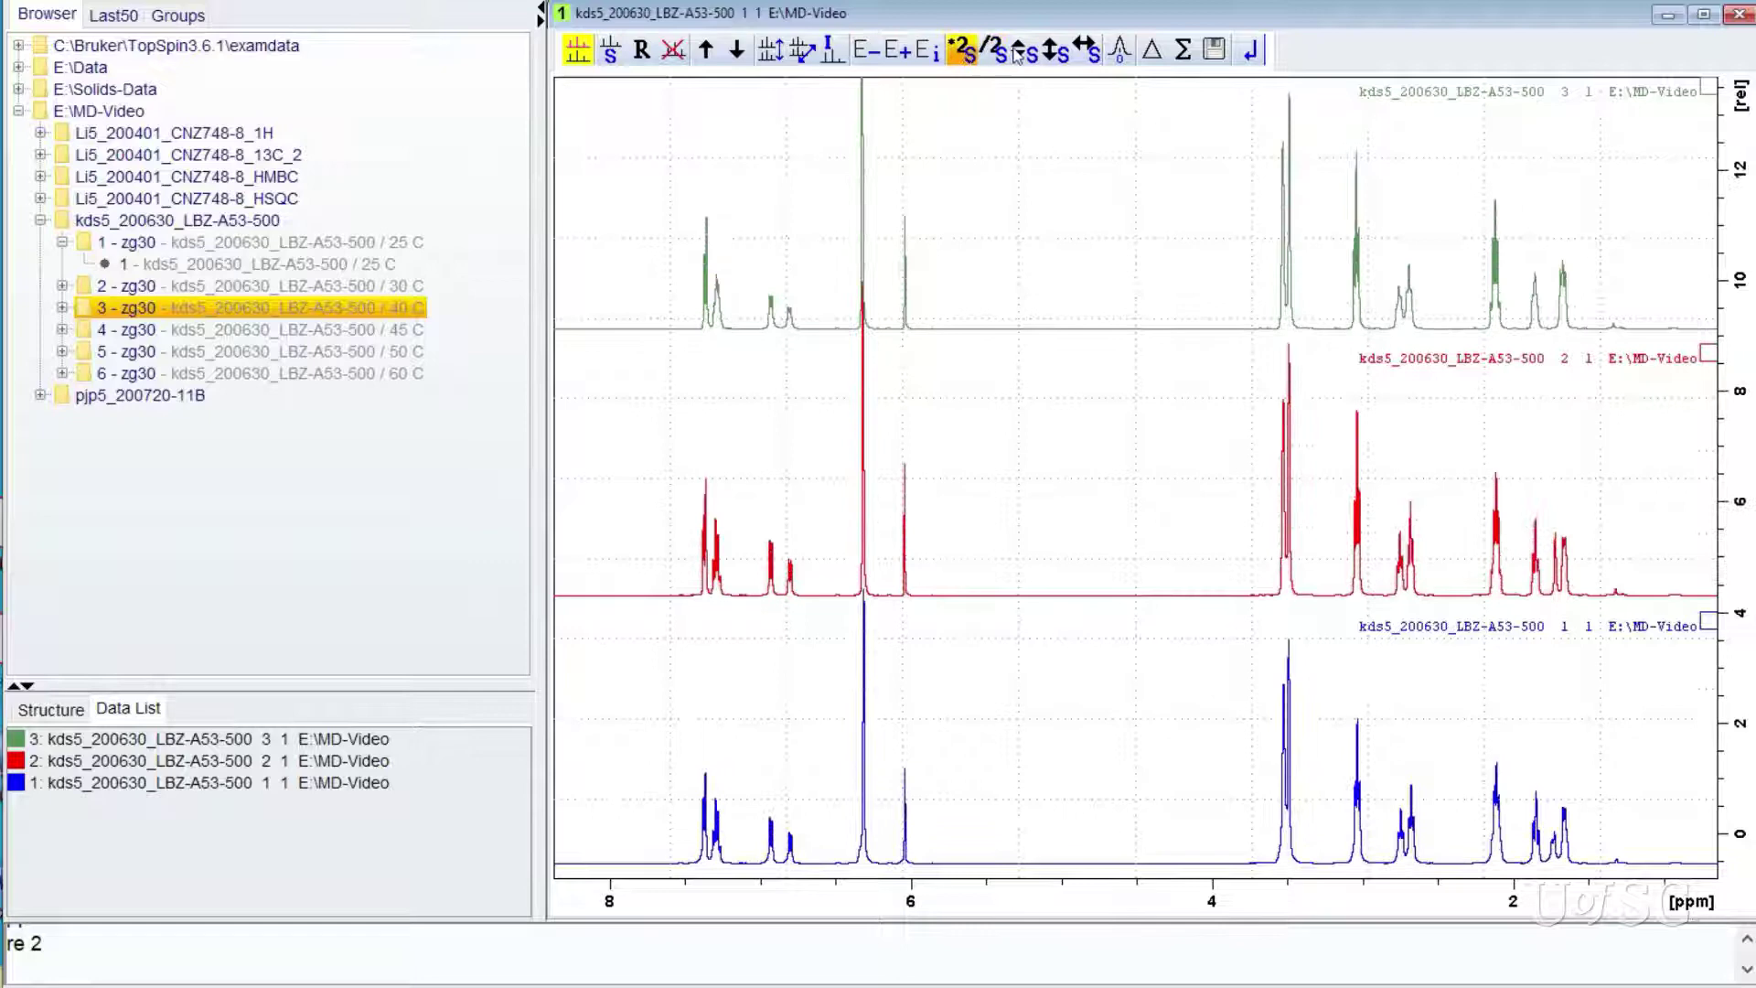
{"action": "left_click", "coordinate": [963, 51]}
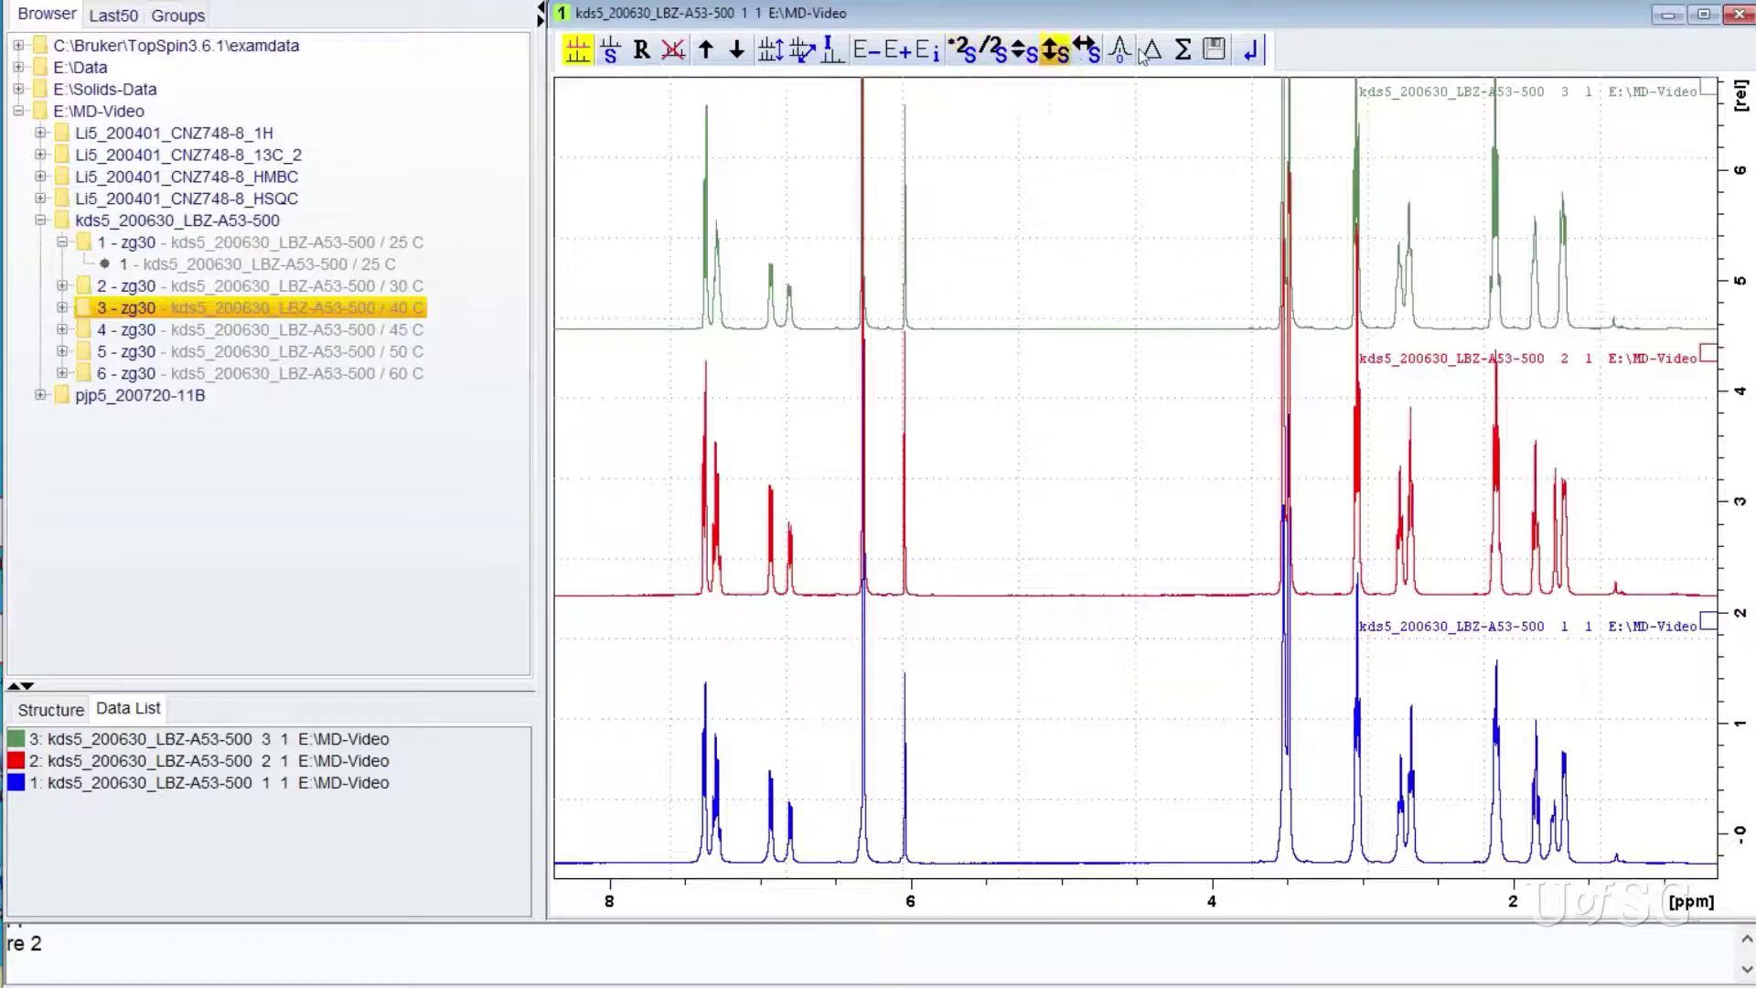
Select the red 30 C spectrum and scale it alone, reaching scale 1.189.
{"action": "left_click", "coordinate": [1707, 353]}
{"action": "scroll", "coordinate": [1314, 471], "scroll_direction": "down", "scroll_amount": 1}
{"action": "scroll", "coordinate": [1309, 471], "scroll_direction": "down", "scroll_amount": 14}
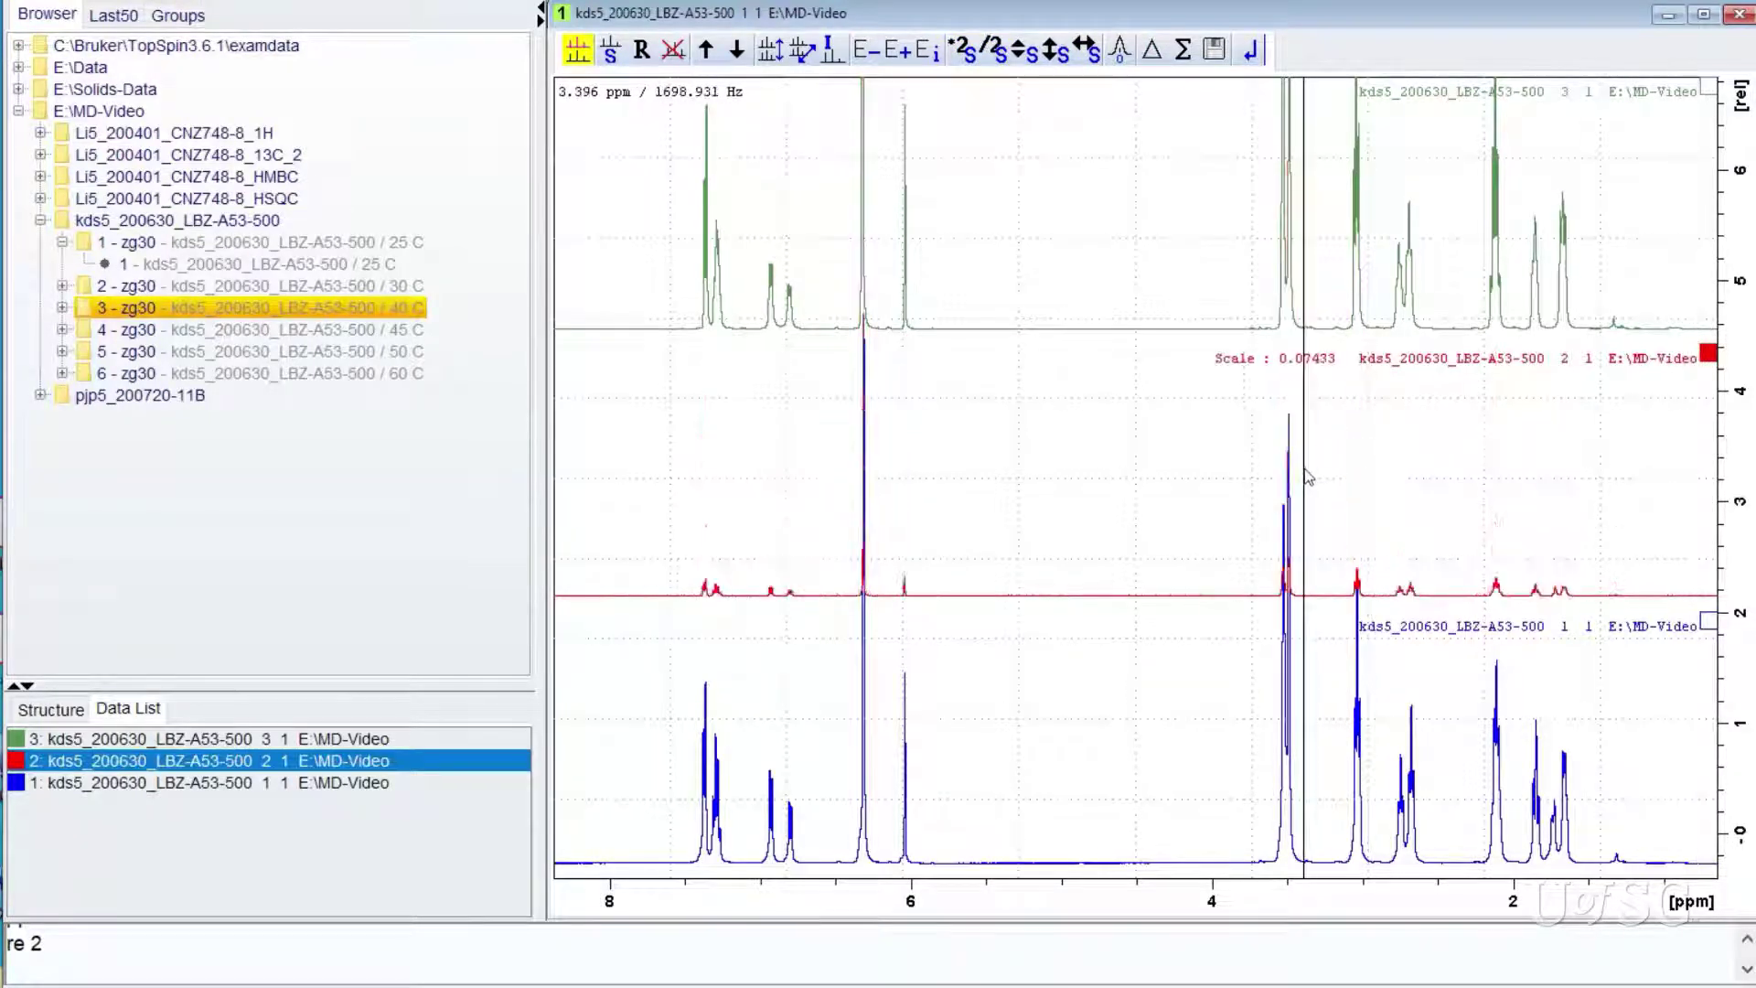
{"action": "left_click", "coordinate": [990, 53]}
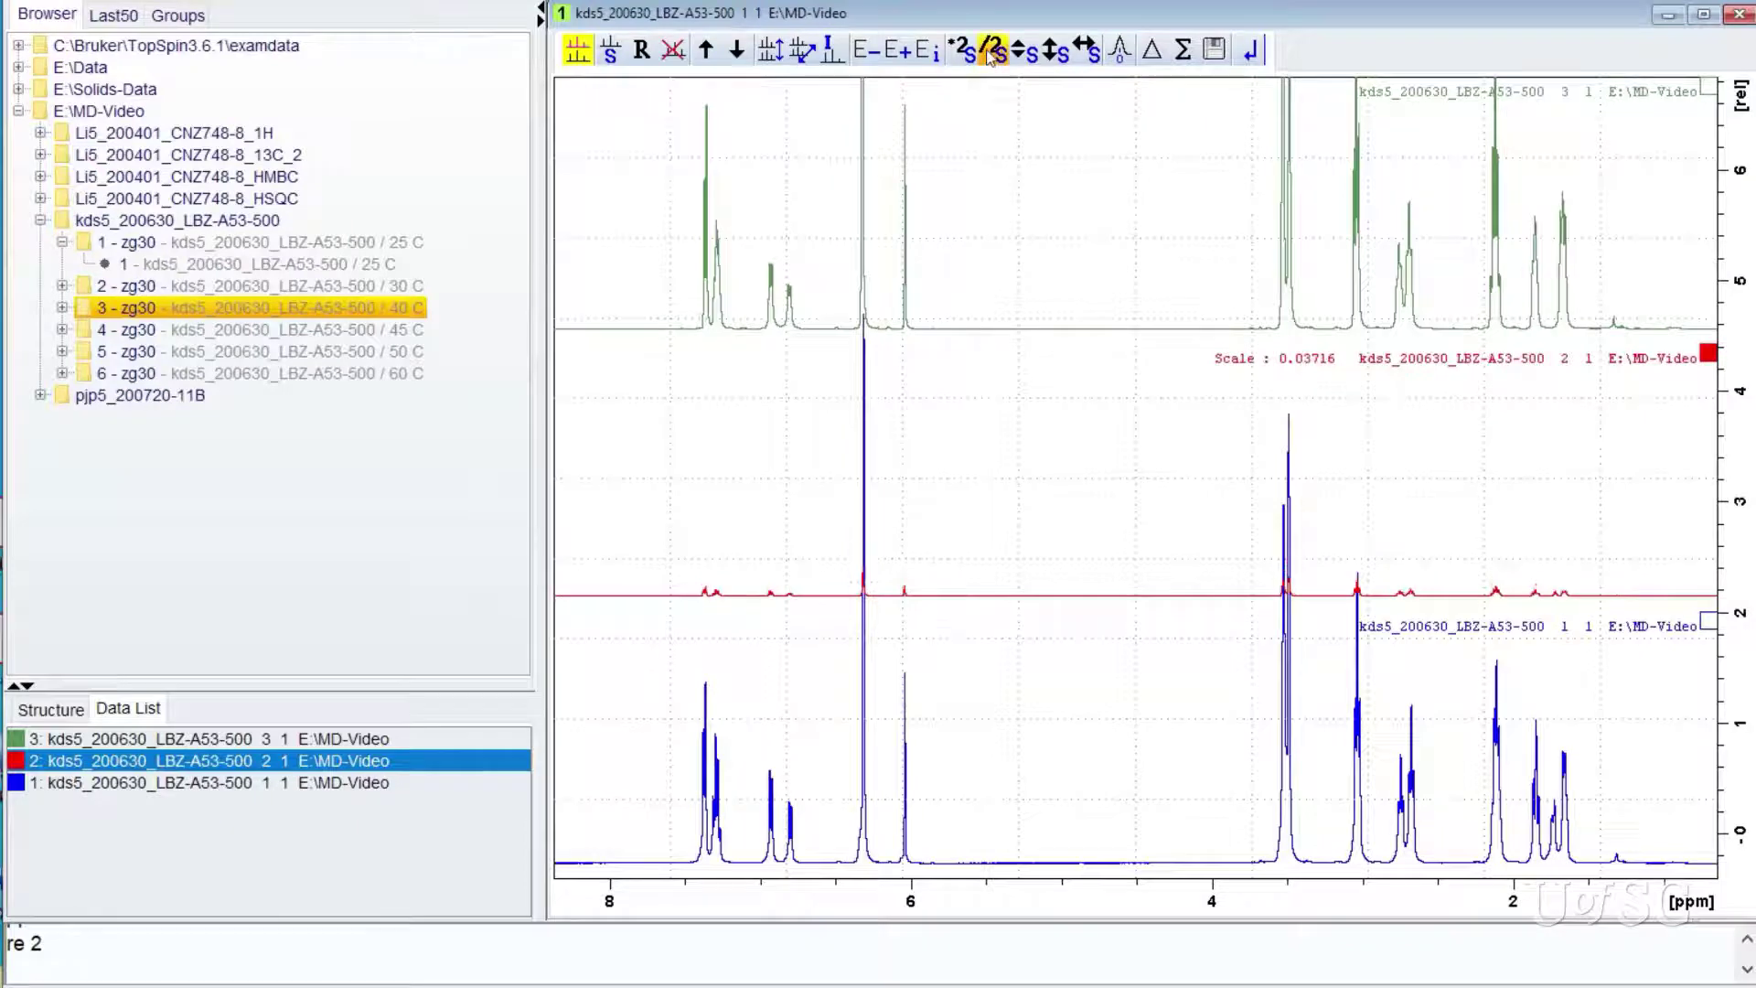
{"action": "left_click", "coordinate": [991, 53]}
{"action": "left_click", "coordinate": [991, 53]}
{"action": "left_click", "coordinate": [990, 53]}
{"action": "left_click", "coordinate": [965, 52]}
{"action": "left_click", "coordinate": [965, 52]}
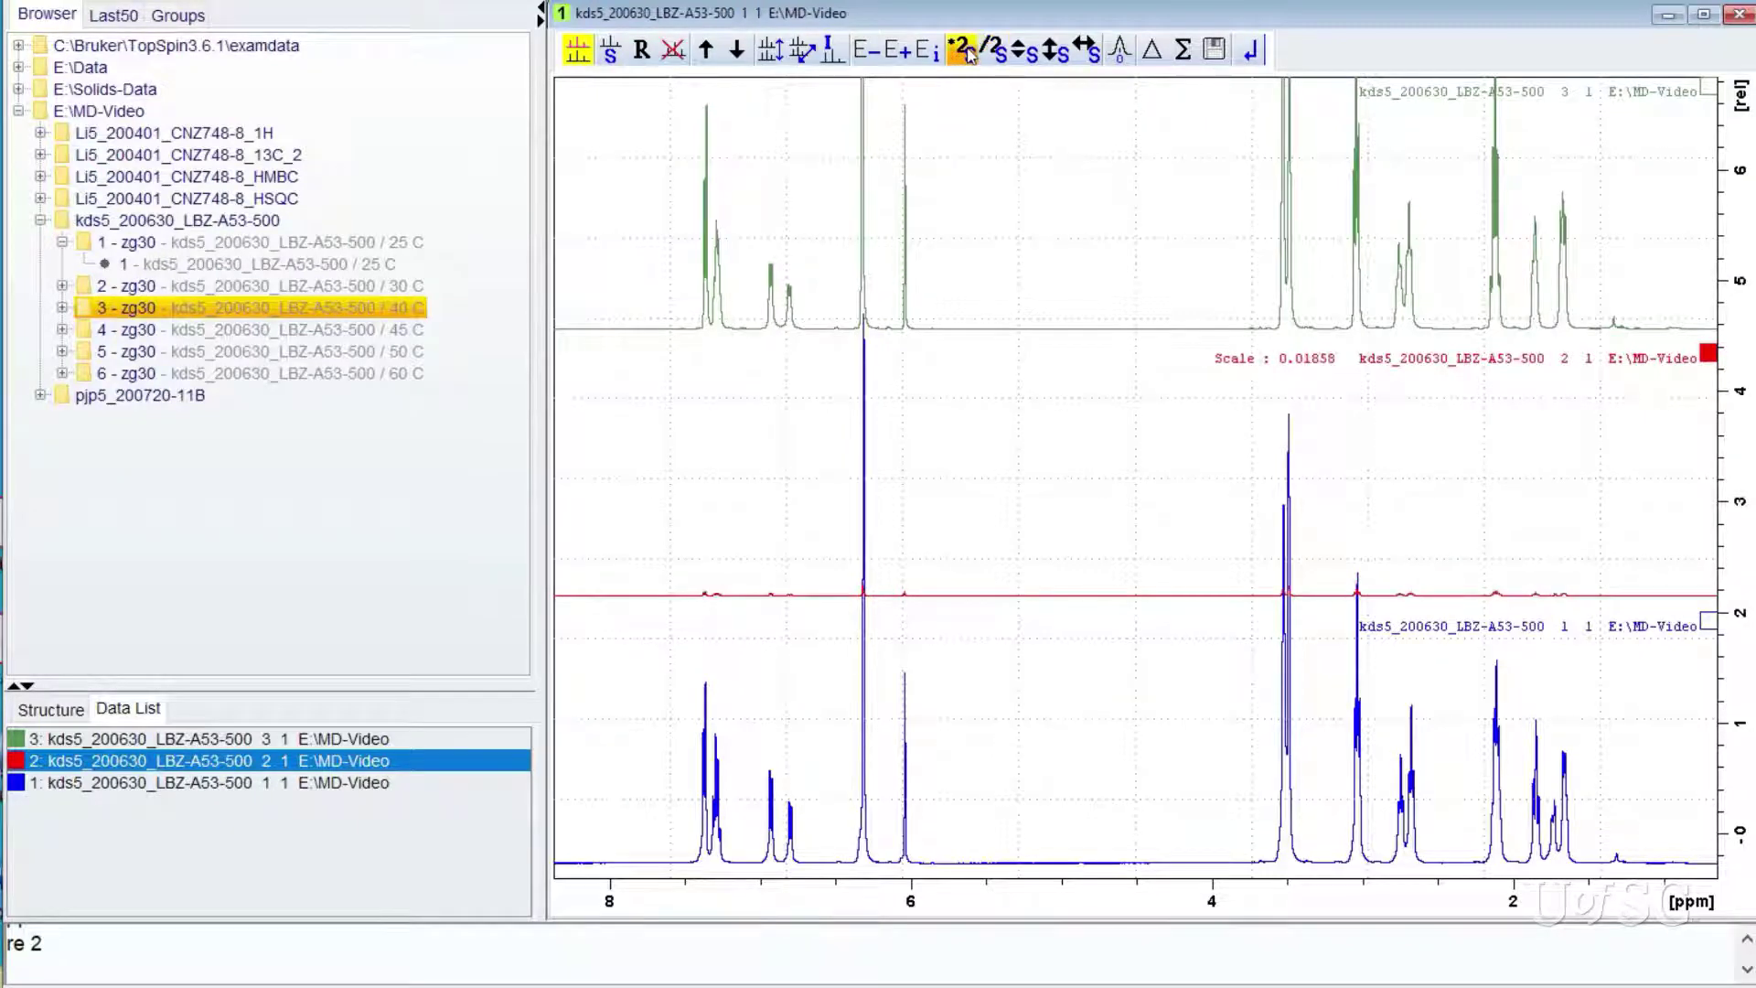
{"action": "left_click", "coordinate": [965, 51]}
{"action": "left_click", "coordinate": [965, 51]}
{"action": "left_click", "coordinate": [965, 51]}
{"action": "left_click", "coordinate": [965, 52]}
{"action": "left_click", "coordinate": [965, 51]}
{"action": "left_click", "coordinate": [965, 51]}
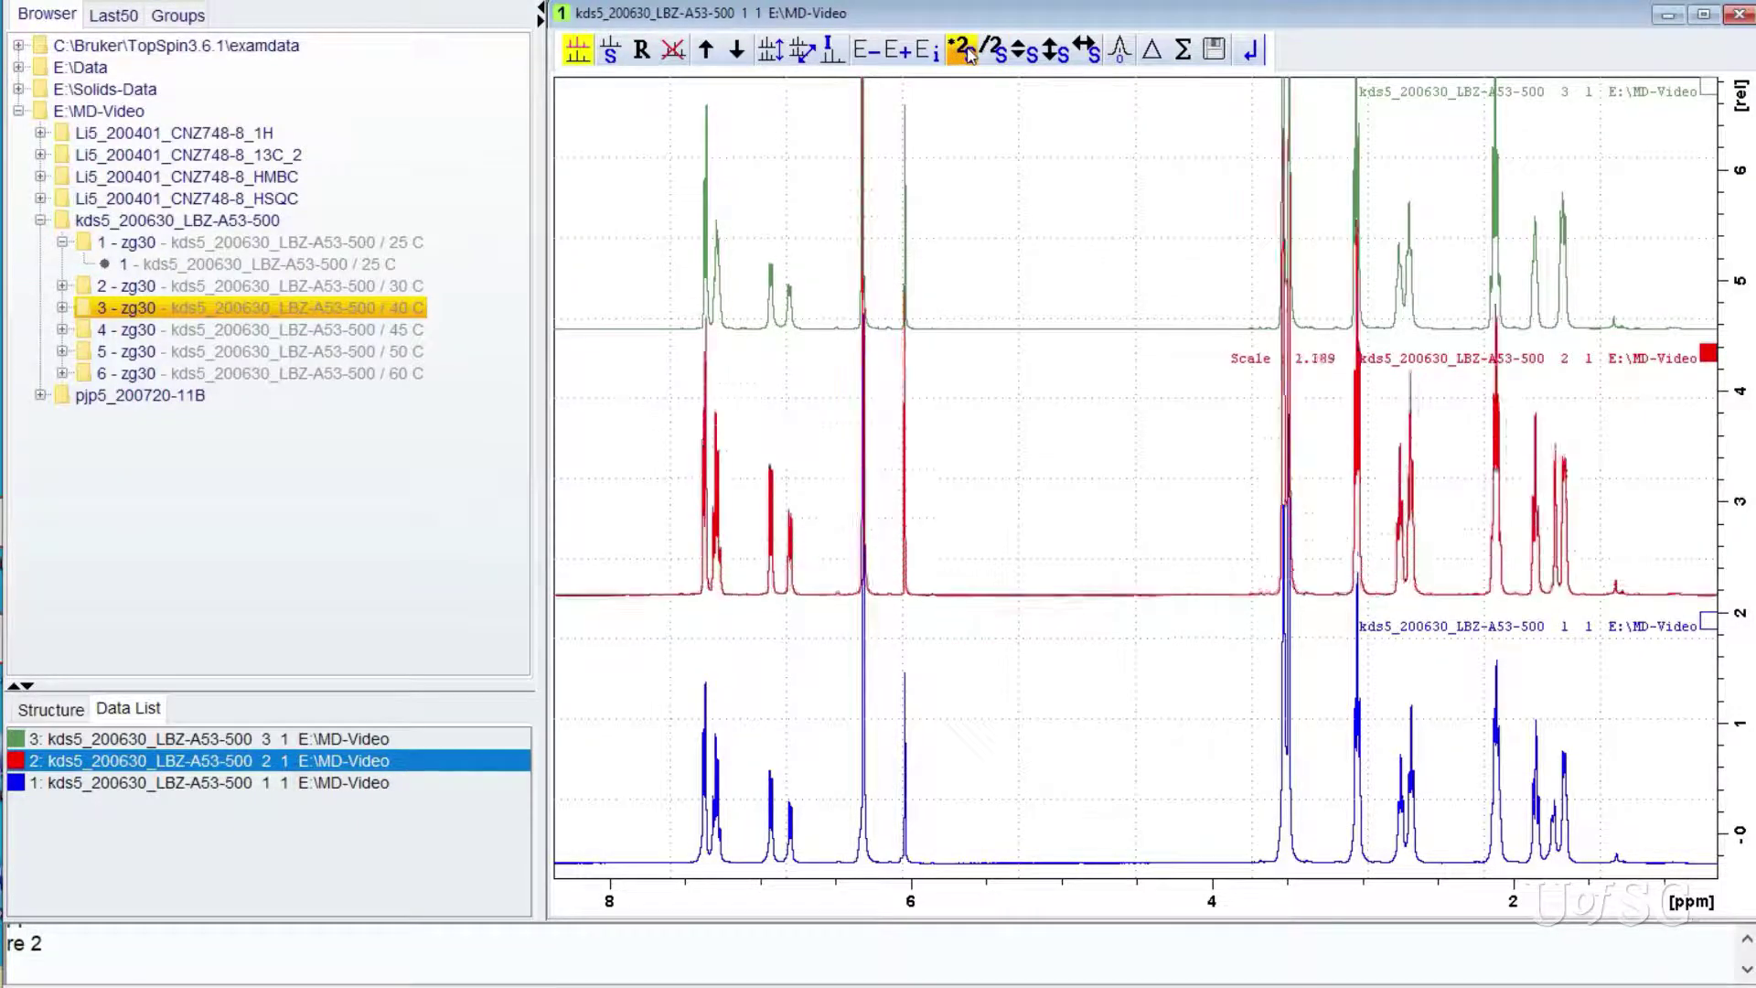
{"action": "left_click", "coordinate": [965, 51]}
{"action": "left_click", "coordinate": [965, 51]}
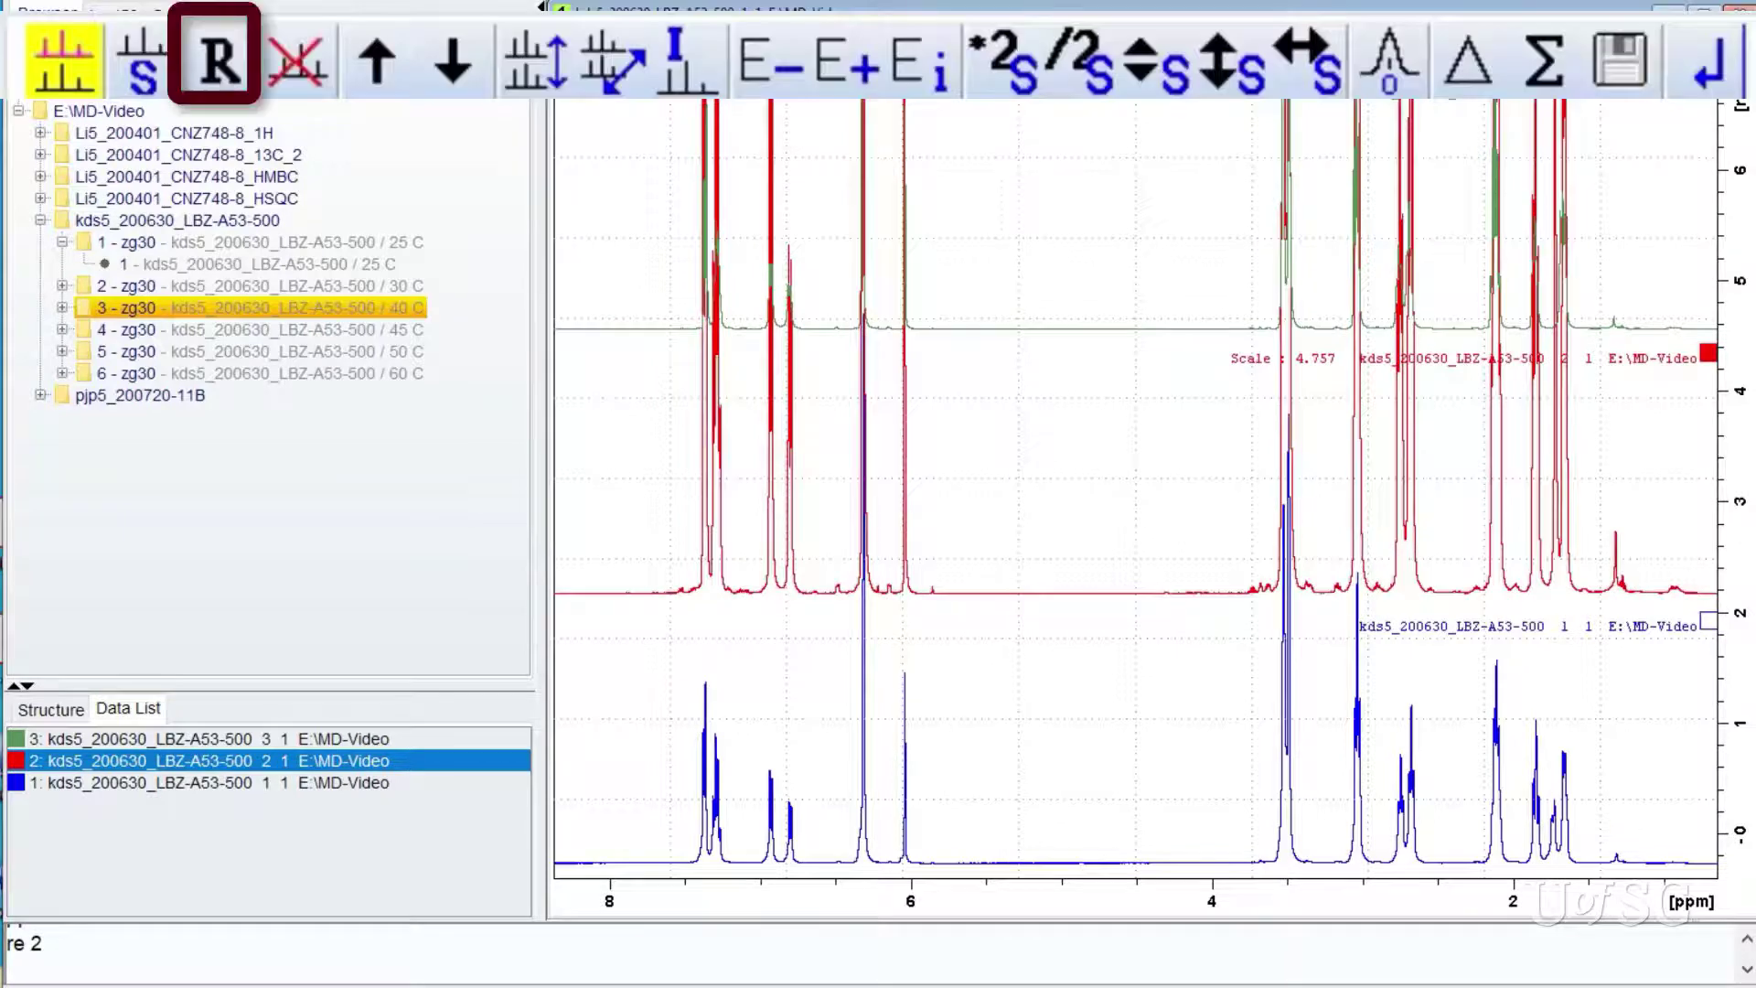
Reset the 30 C spectrum's scaling and remove spectrum 3 (40 C) from the display.
{"action": "left_click", "coordinate": [219, 59]}
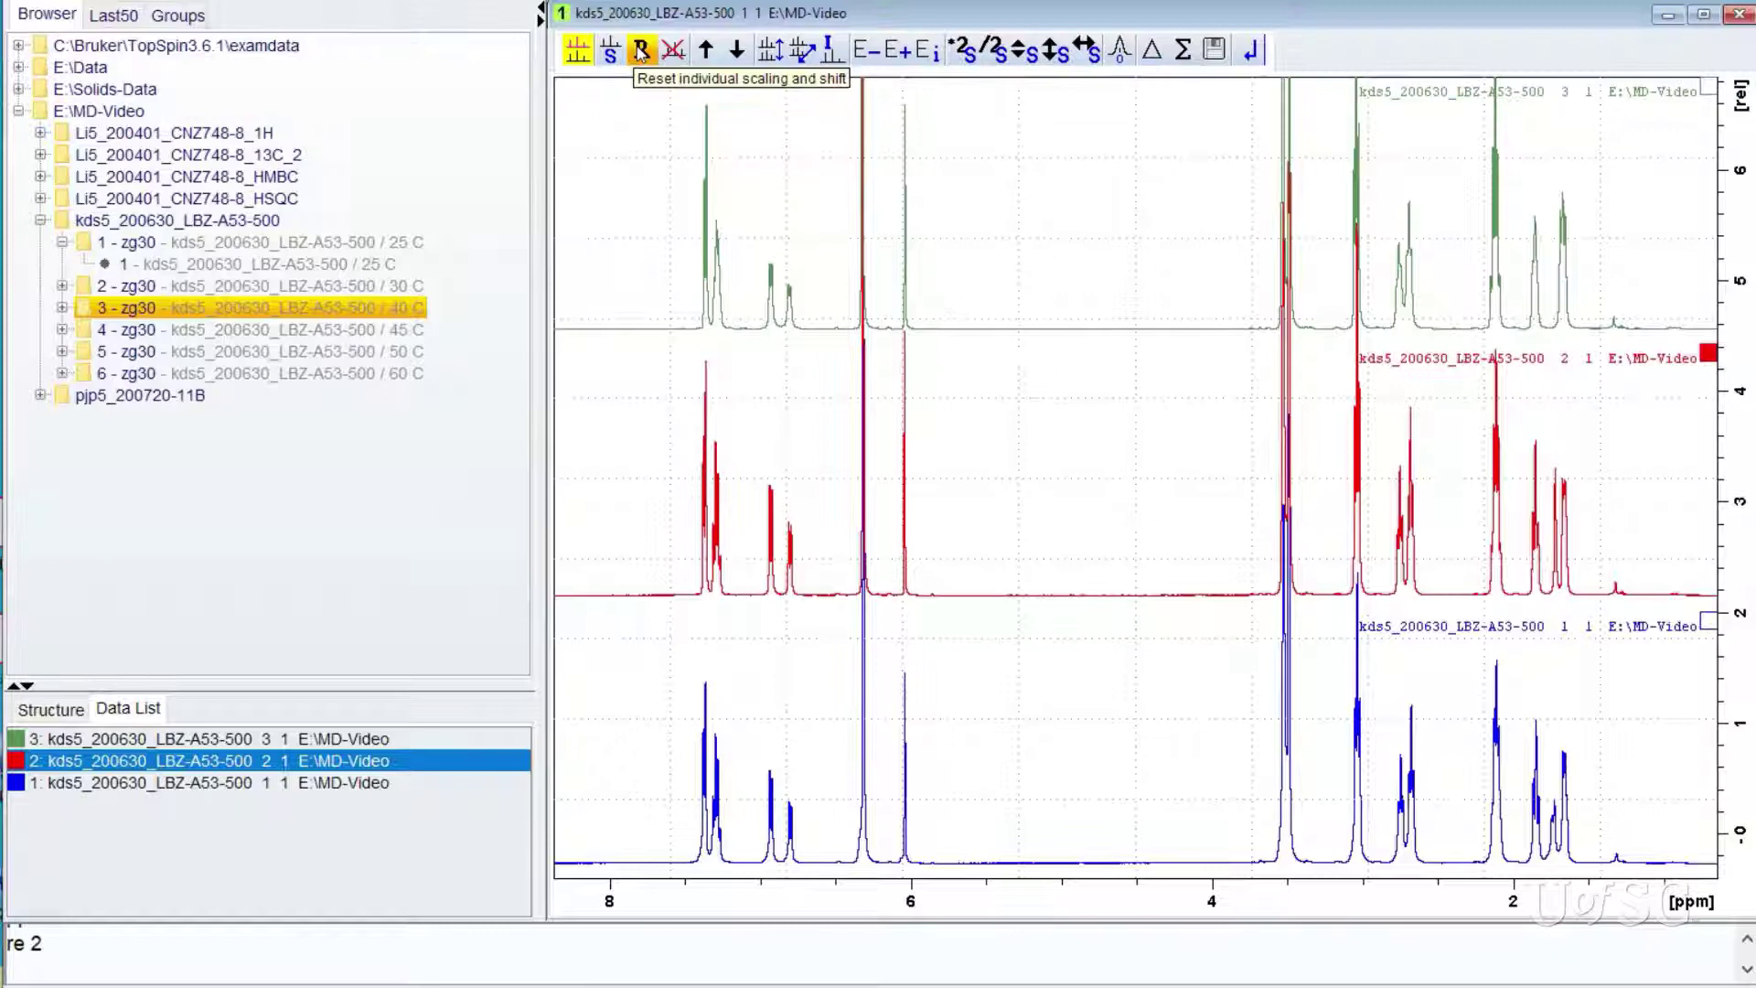
{"action": "left_click", "coordinate": [580, 137]}
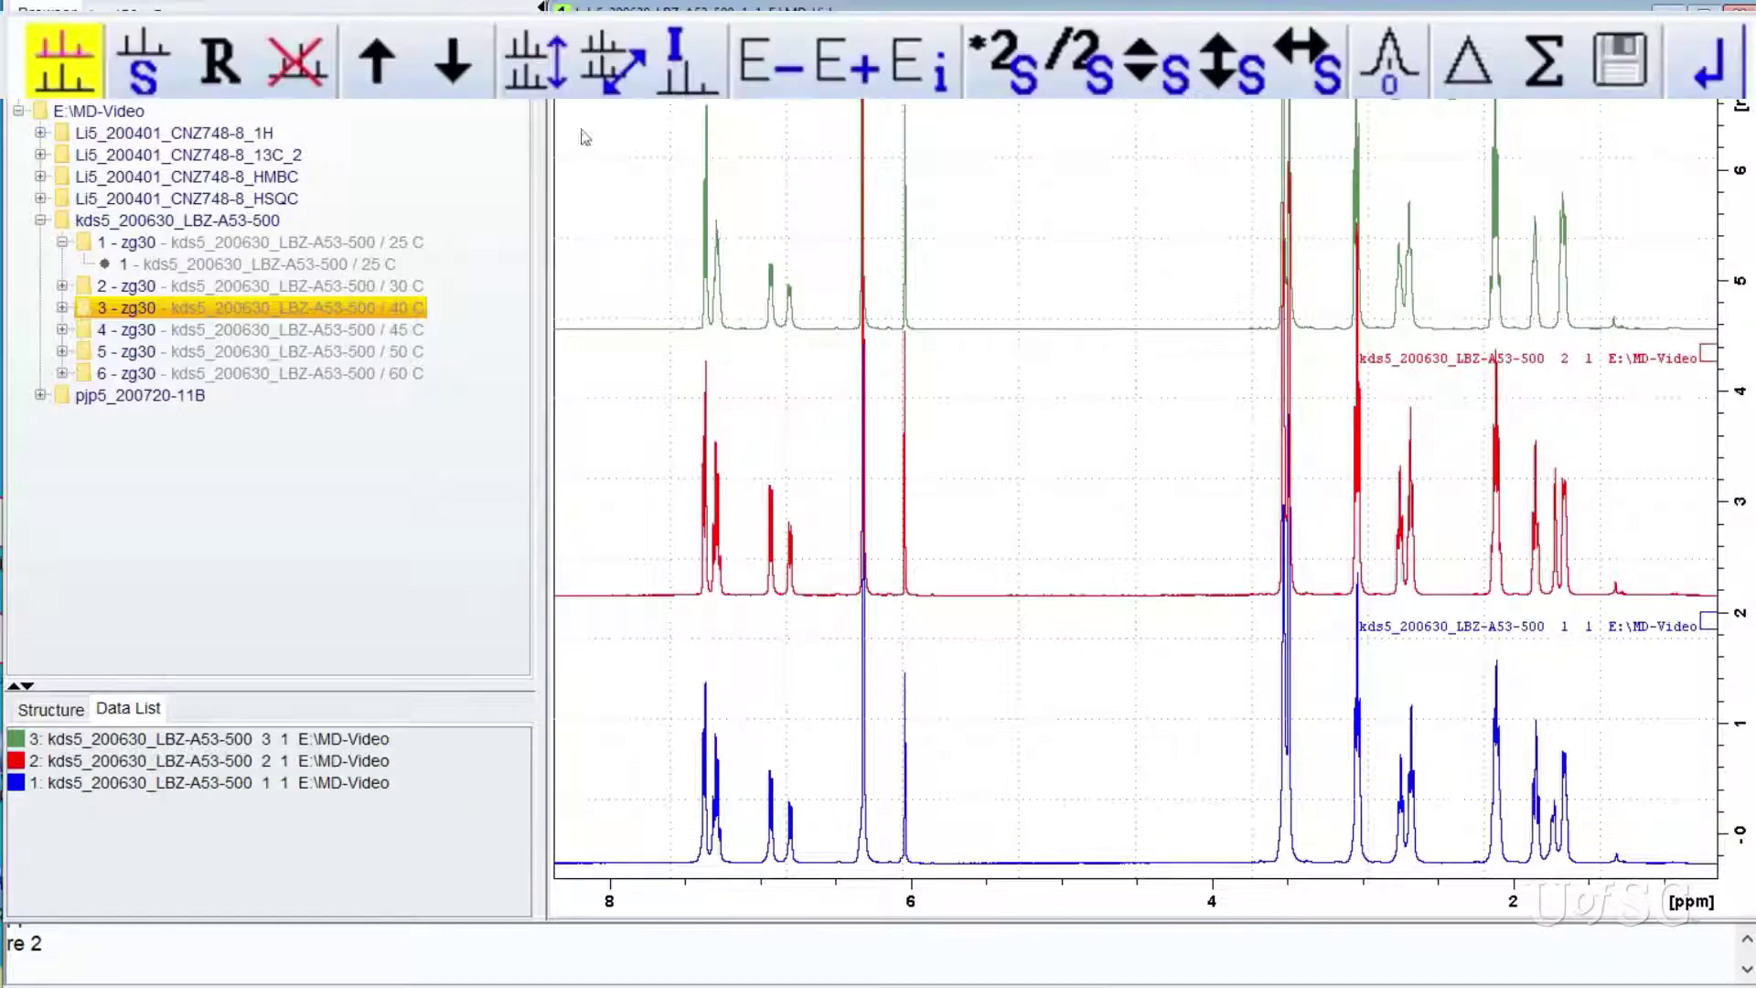
{"action": "left_click", "coordinate": [695, 151]}
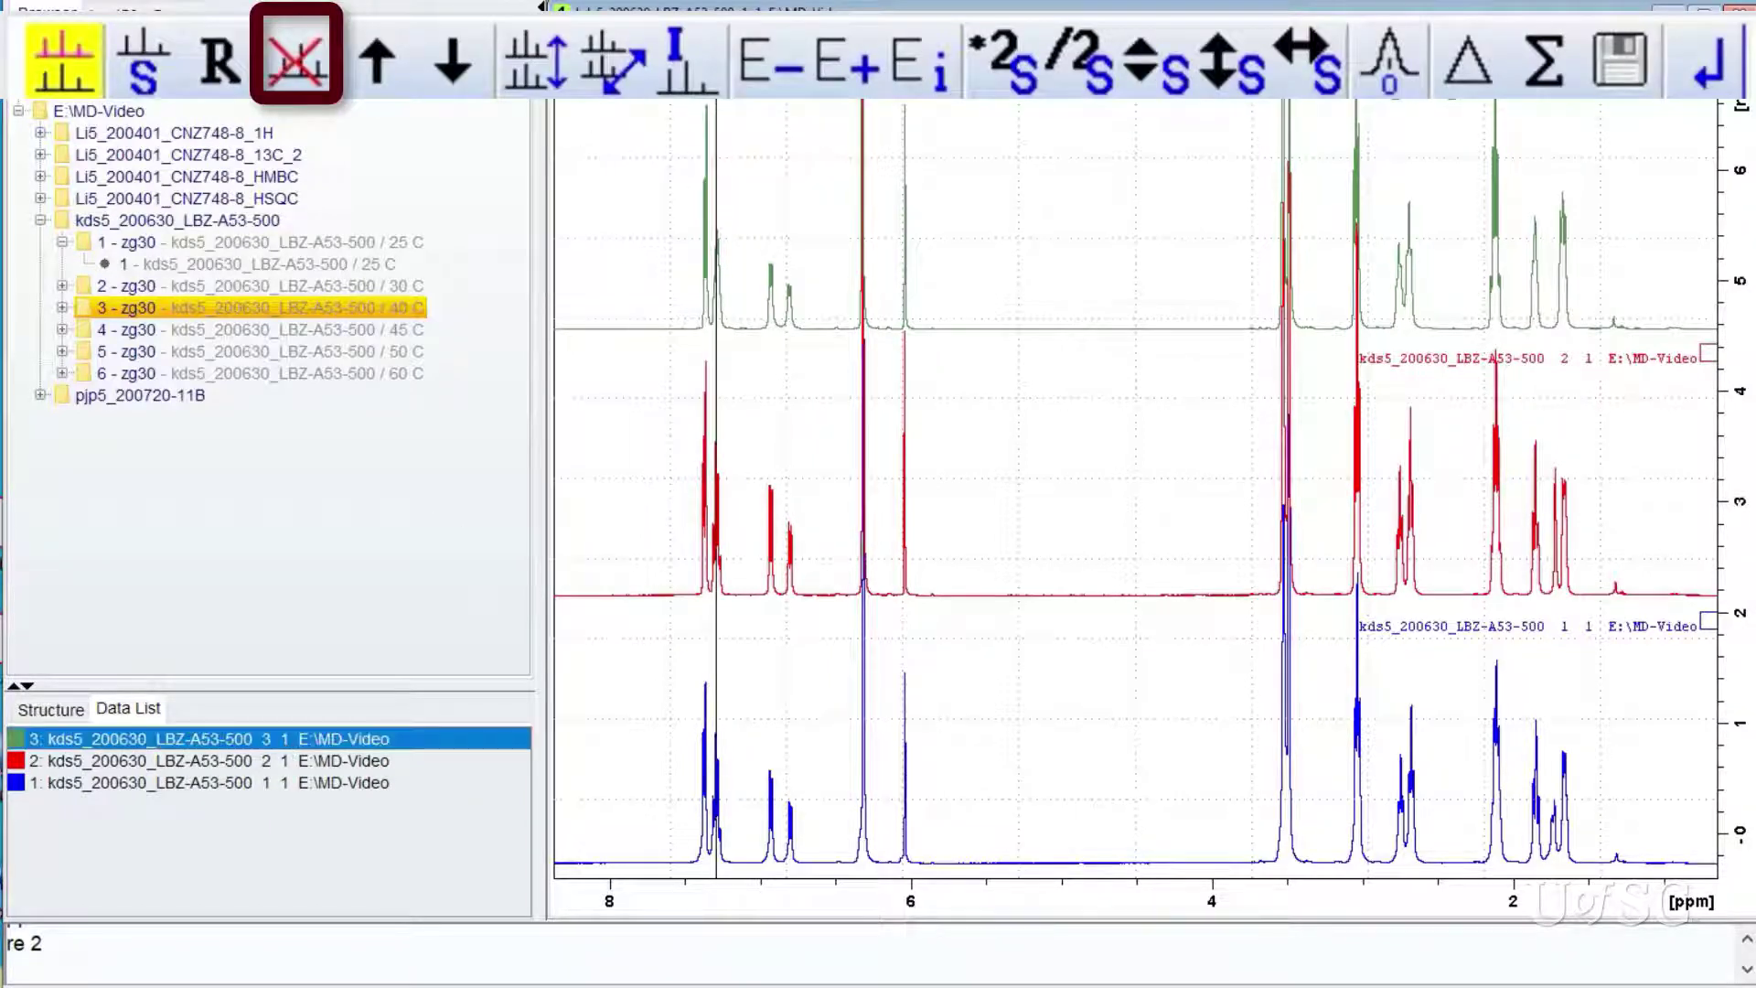
{"action": "left_click", "coordinate": [675, 51]}
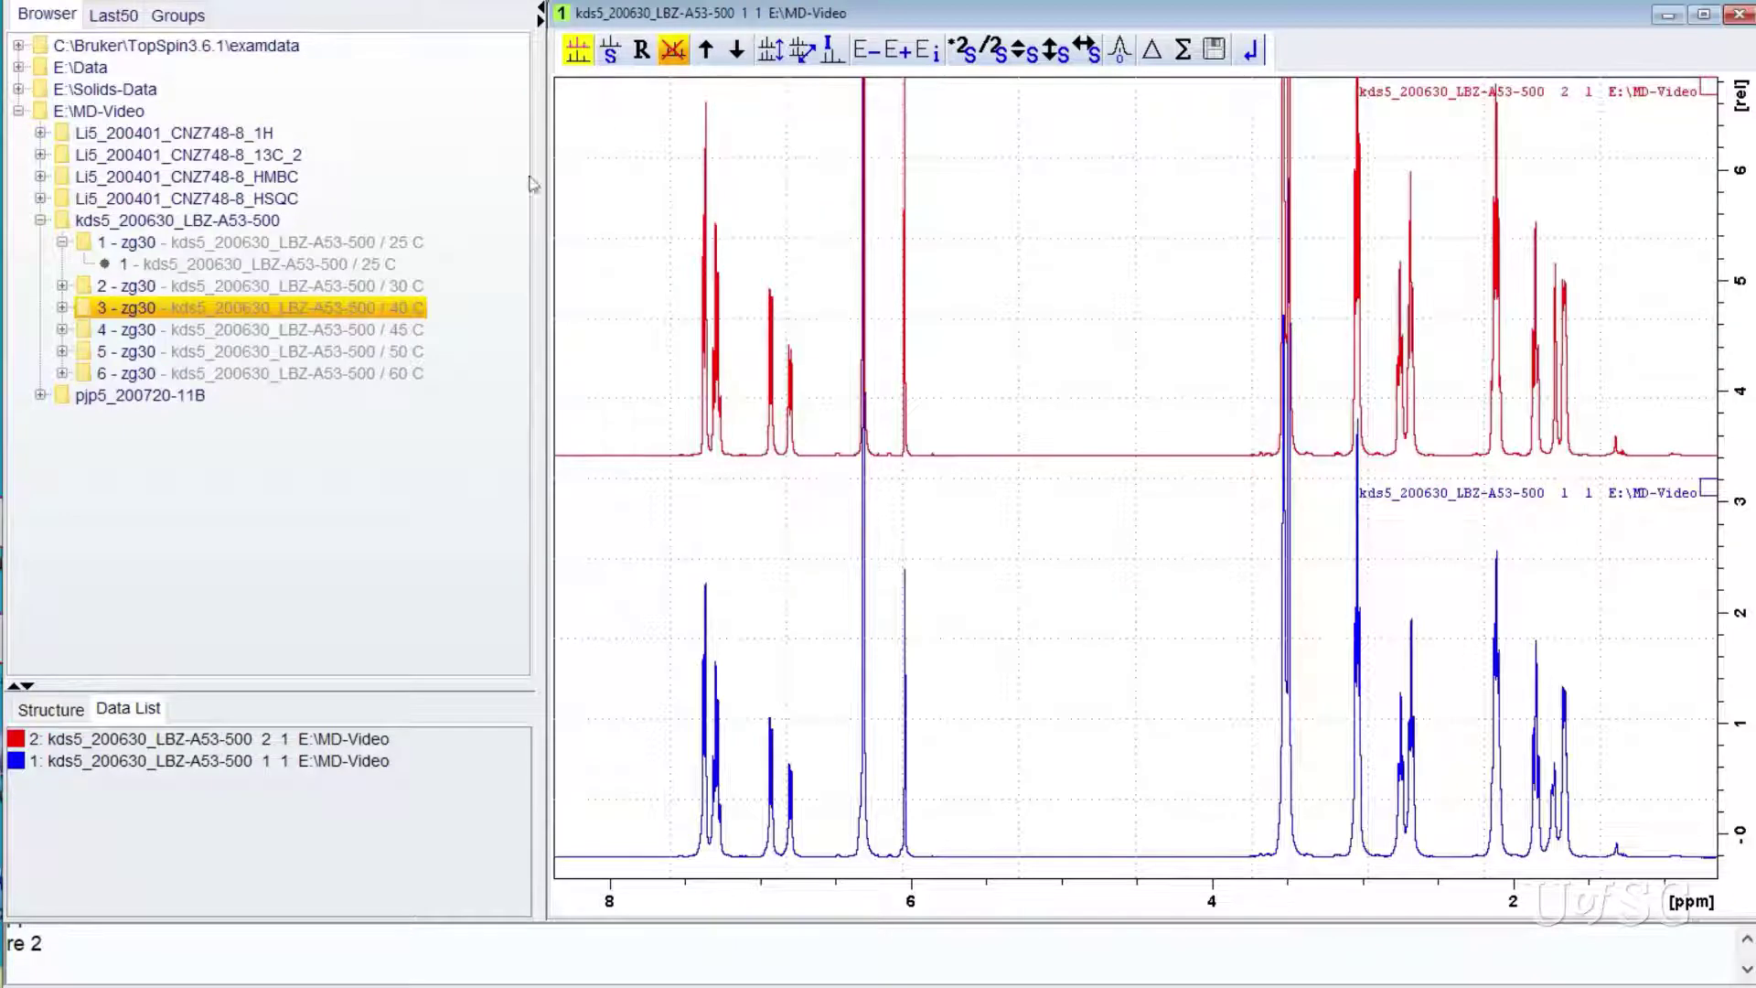
Add experiments 3–6 (40–60 C) to the display and zoom to 7.5–5.9 ppm.
{"action": "left_click", "coordinate": [224, 373], "text": "shift"}
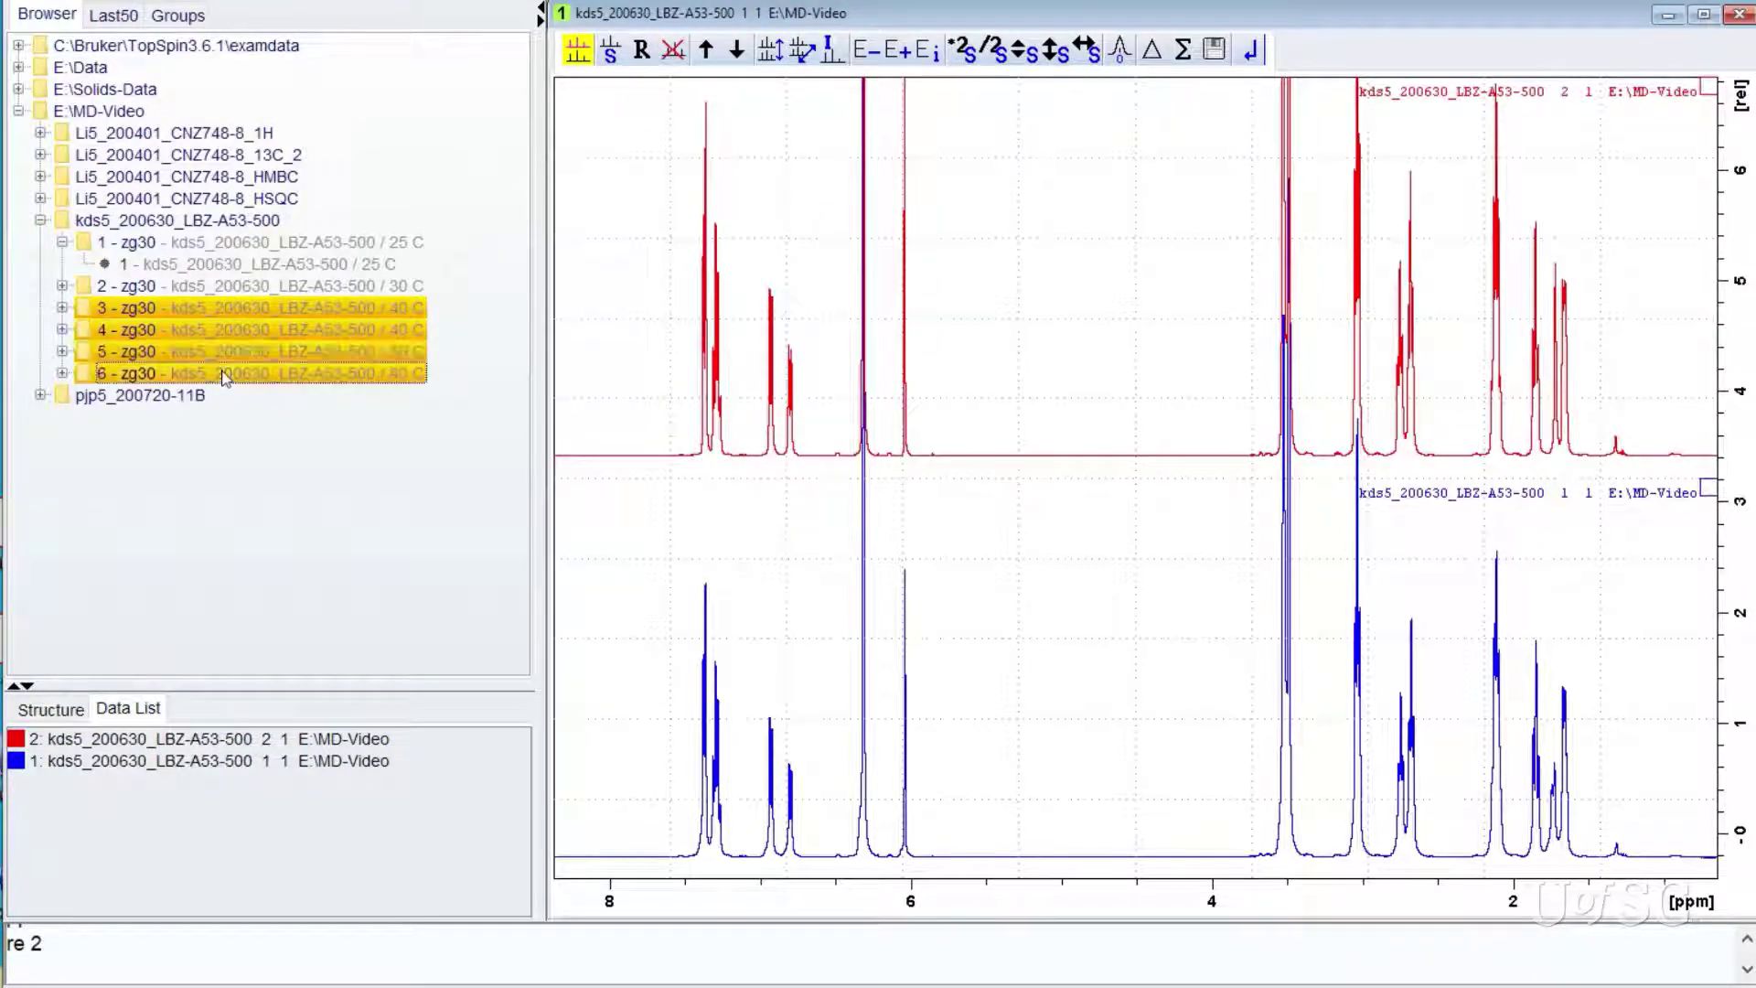
{"action": "left_click_drag", "start_coordinate": [231, 351], "coordinate": [874, 283]}
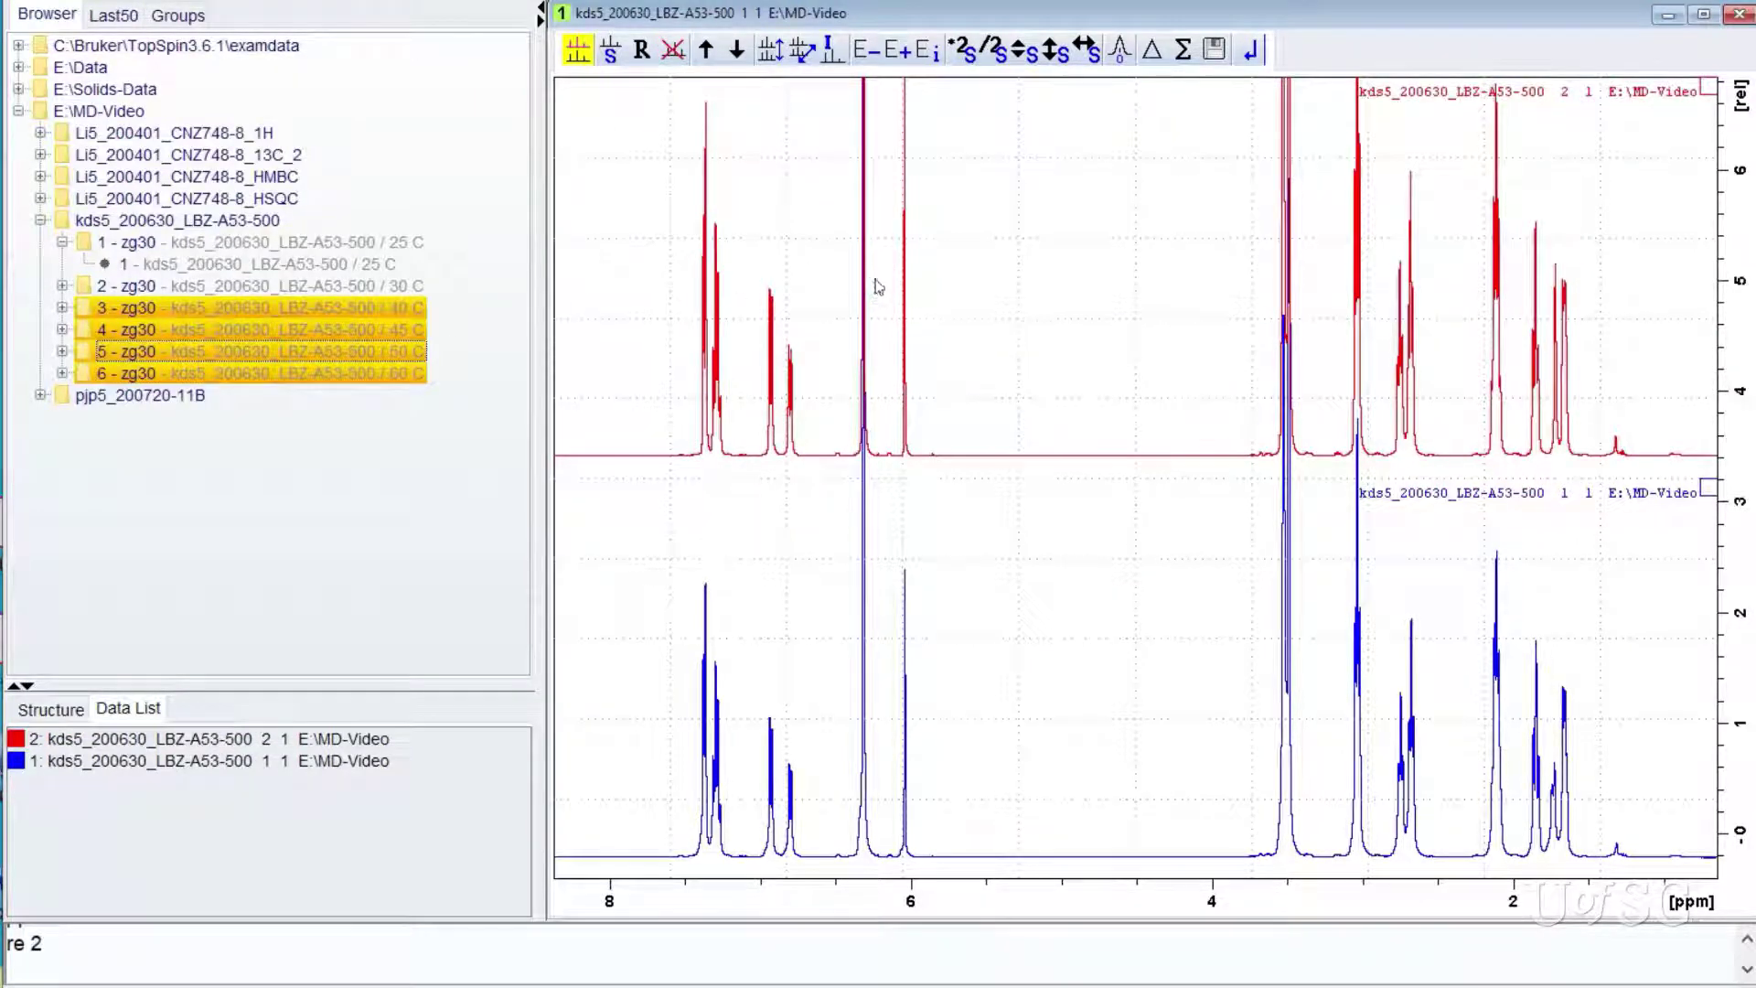
{"action": "left_click", "coordinate": [843, 503]}
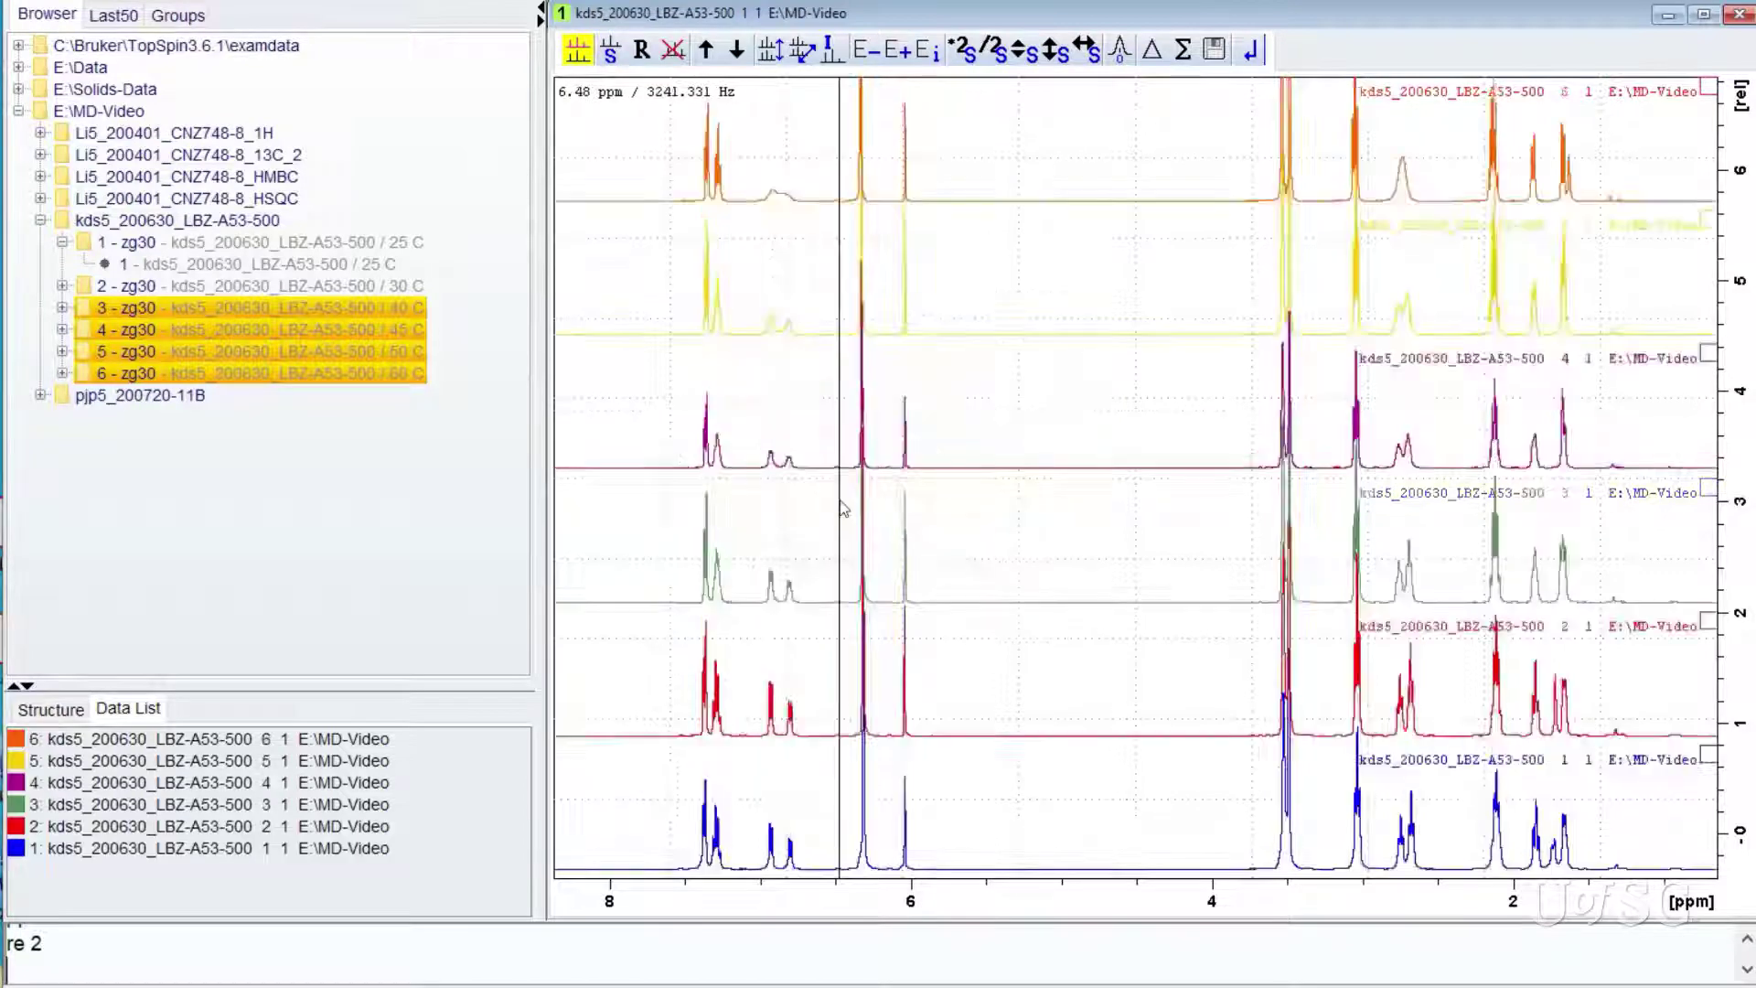
{"action": "left_click_drag", "start_coordinate": [678, 472], "coordinate": [934, 468]}
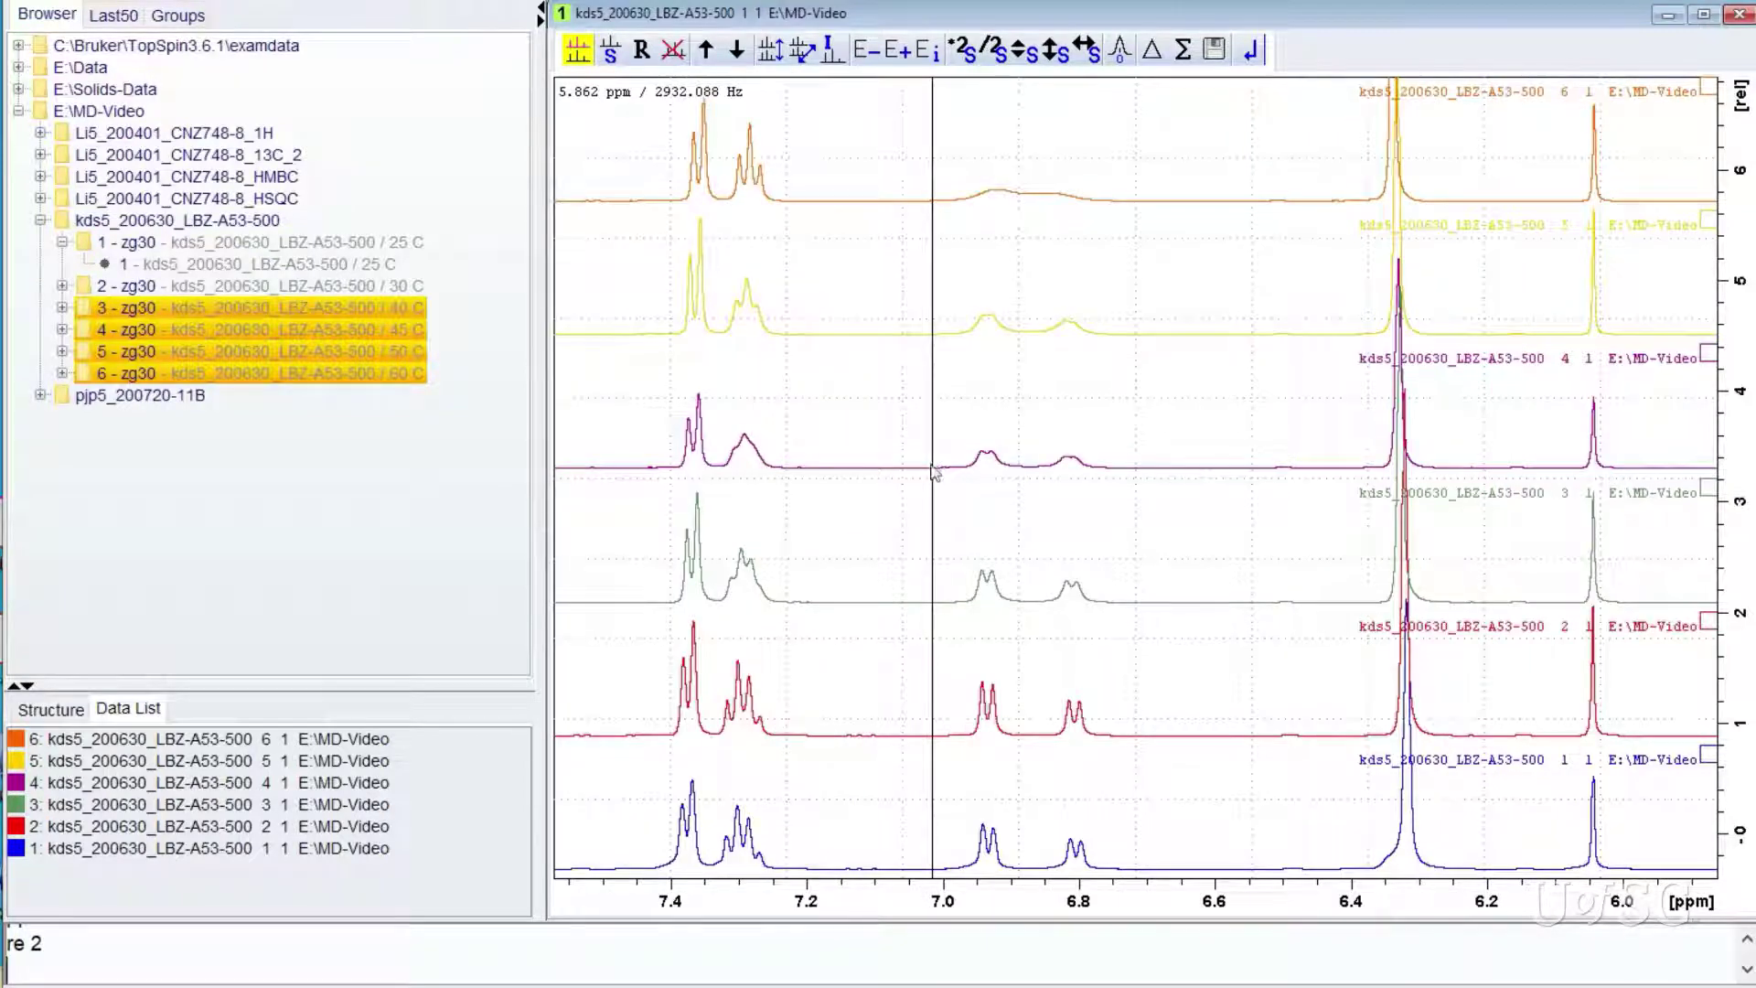
{"action": "left_click", "coordinate": [300, 830]}
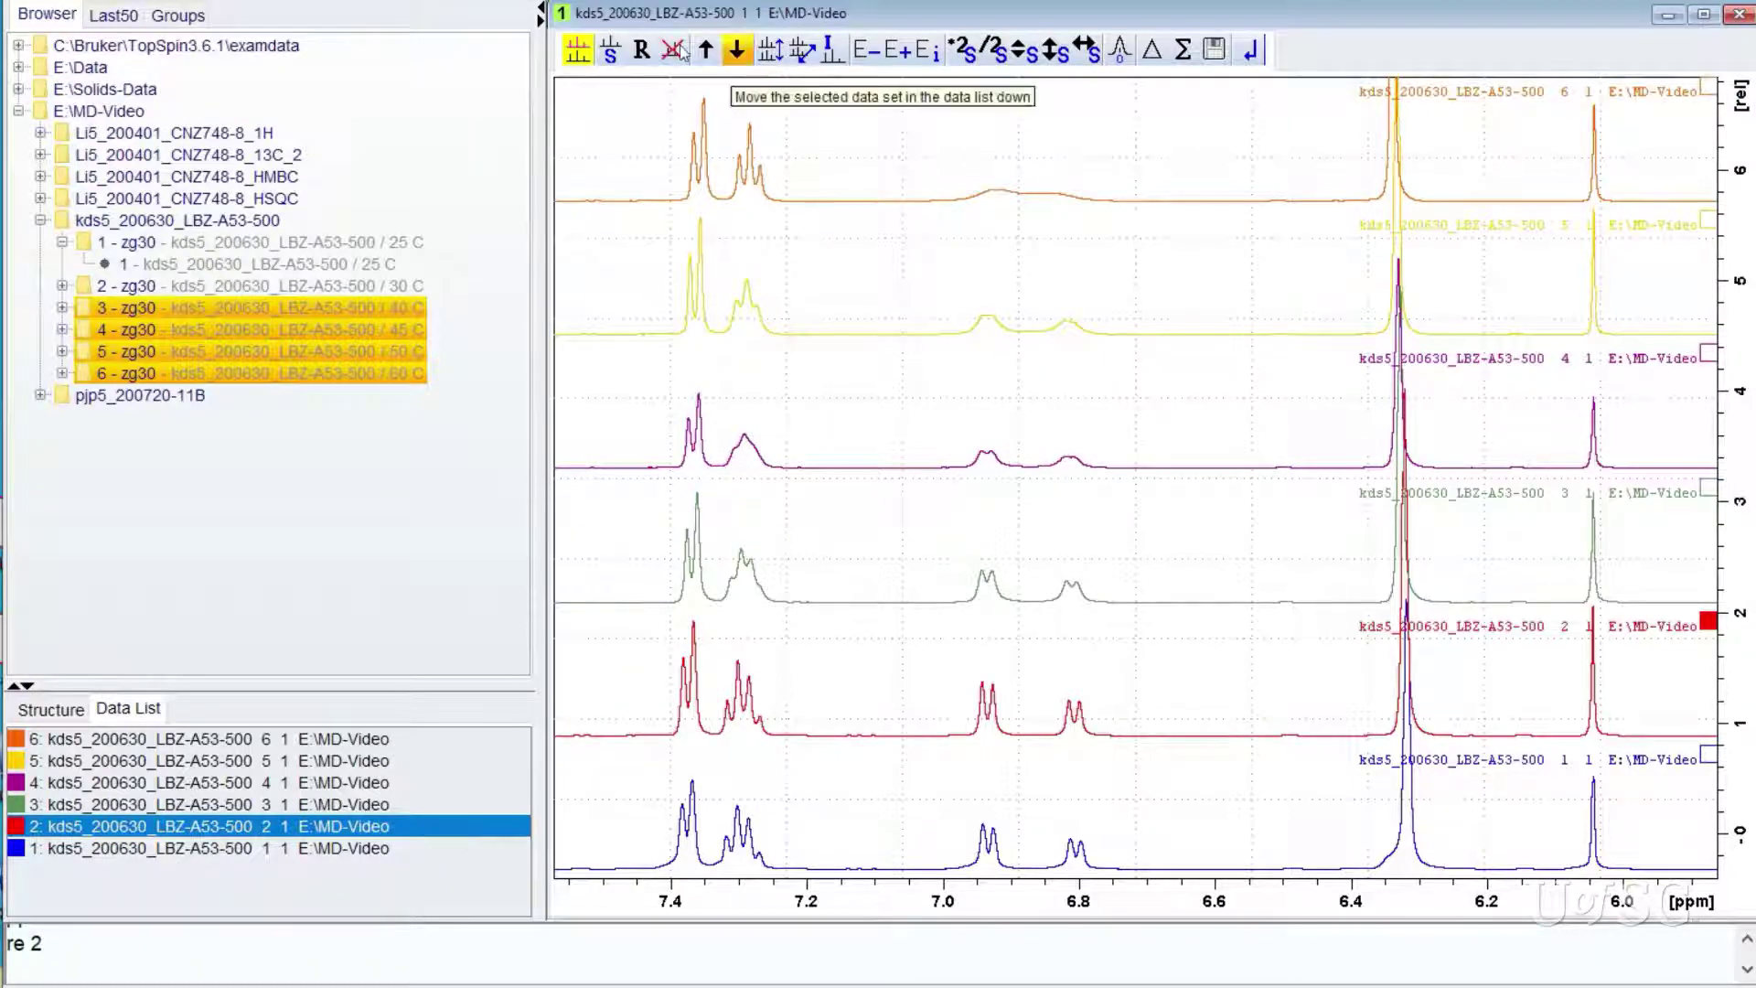
{"action": "left_click", "coordinate": [707, 50]}
{"action": "left_click", "coordinate": [706, 50]}
{"action": "left_click", "coordinate": [707, 50]}
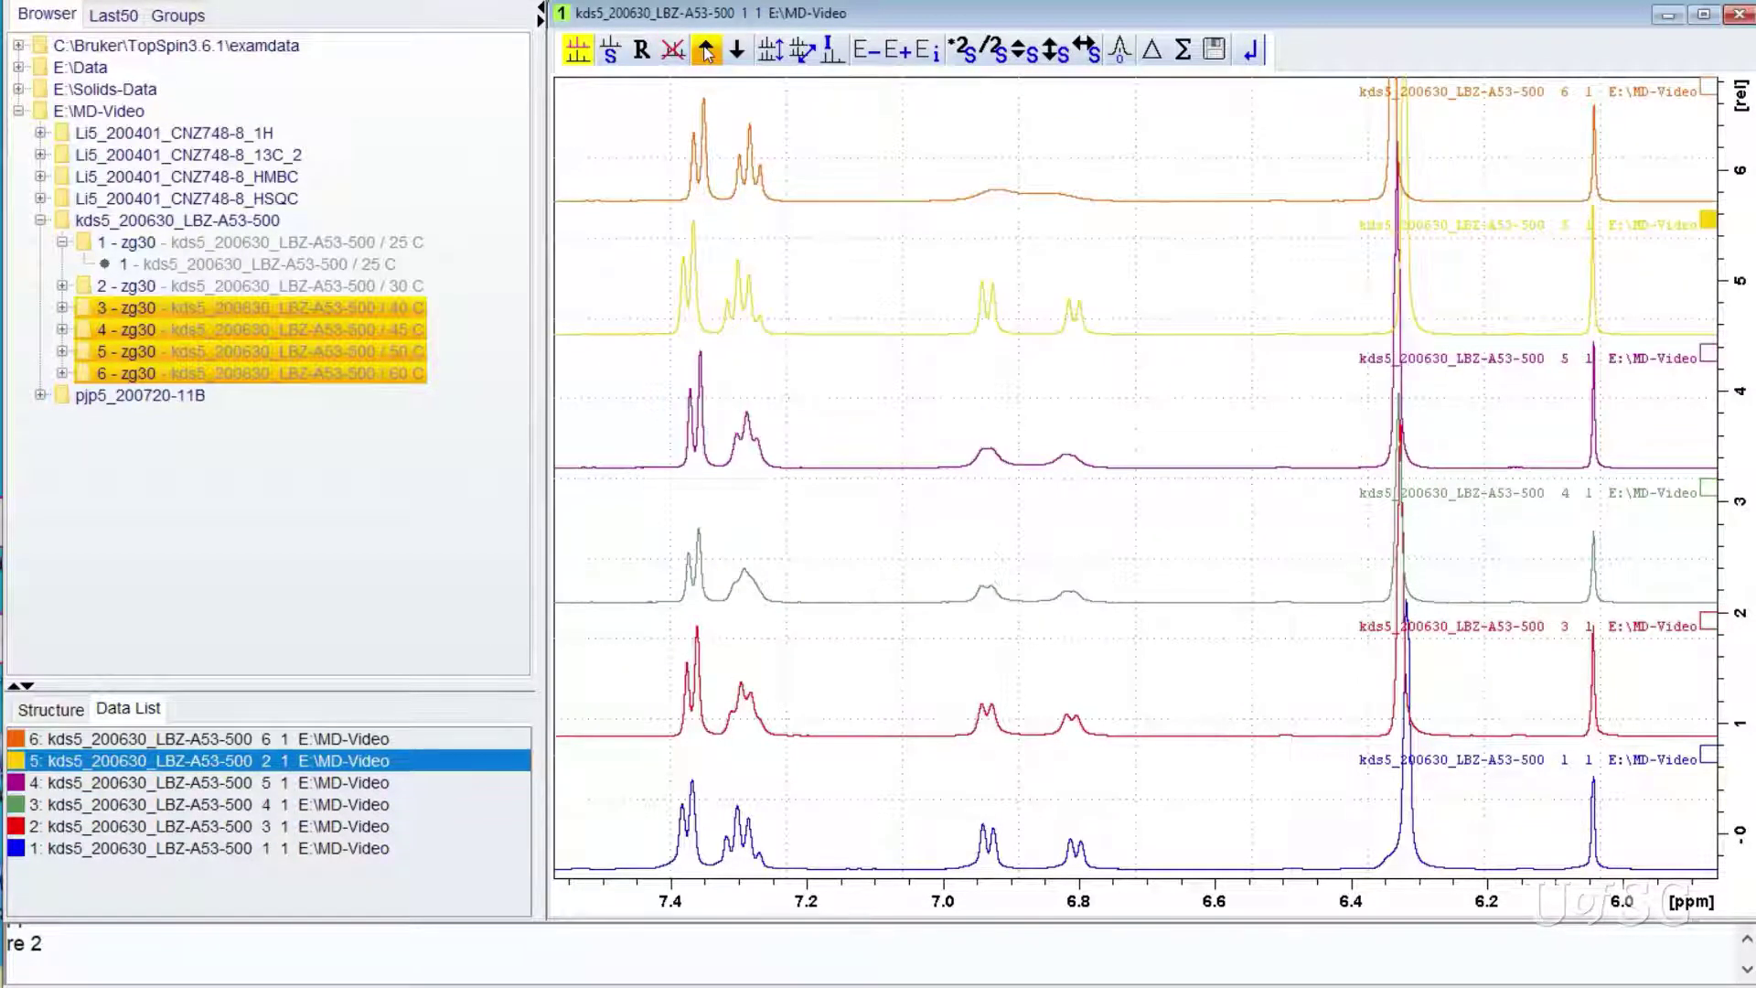
{"action": "left_click", "coordinate": [706, 51]}
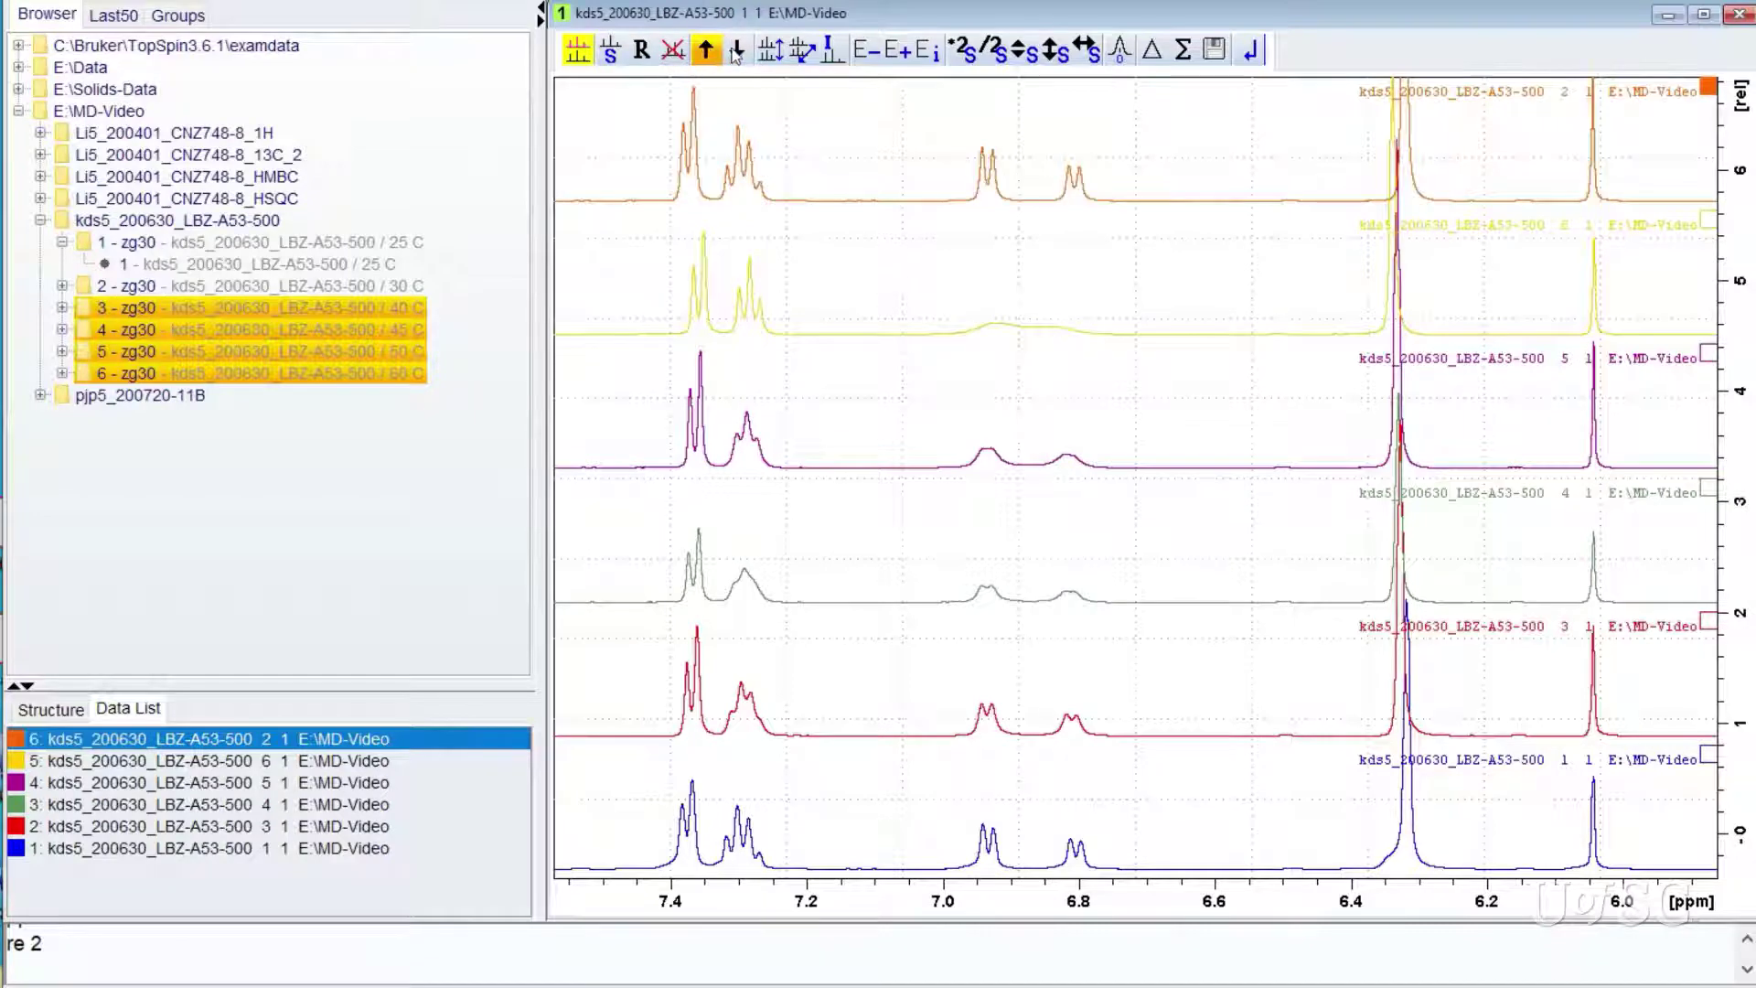
{"action": "left_click", "coordinate": [736, 50]}
{"action": "left_click", "coordinate": [737, 51]}
{"action": "left_click", "coordinate": [736, 50]}
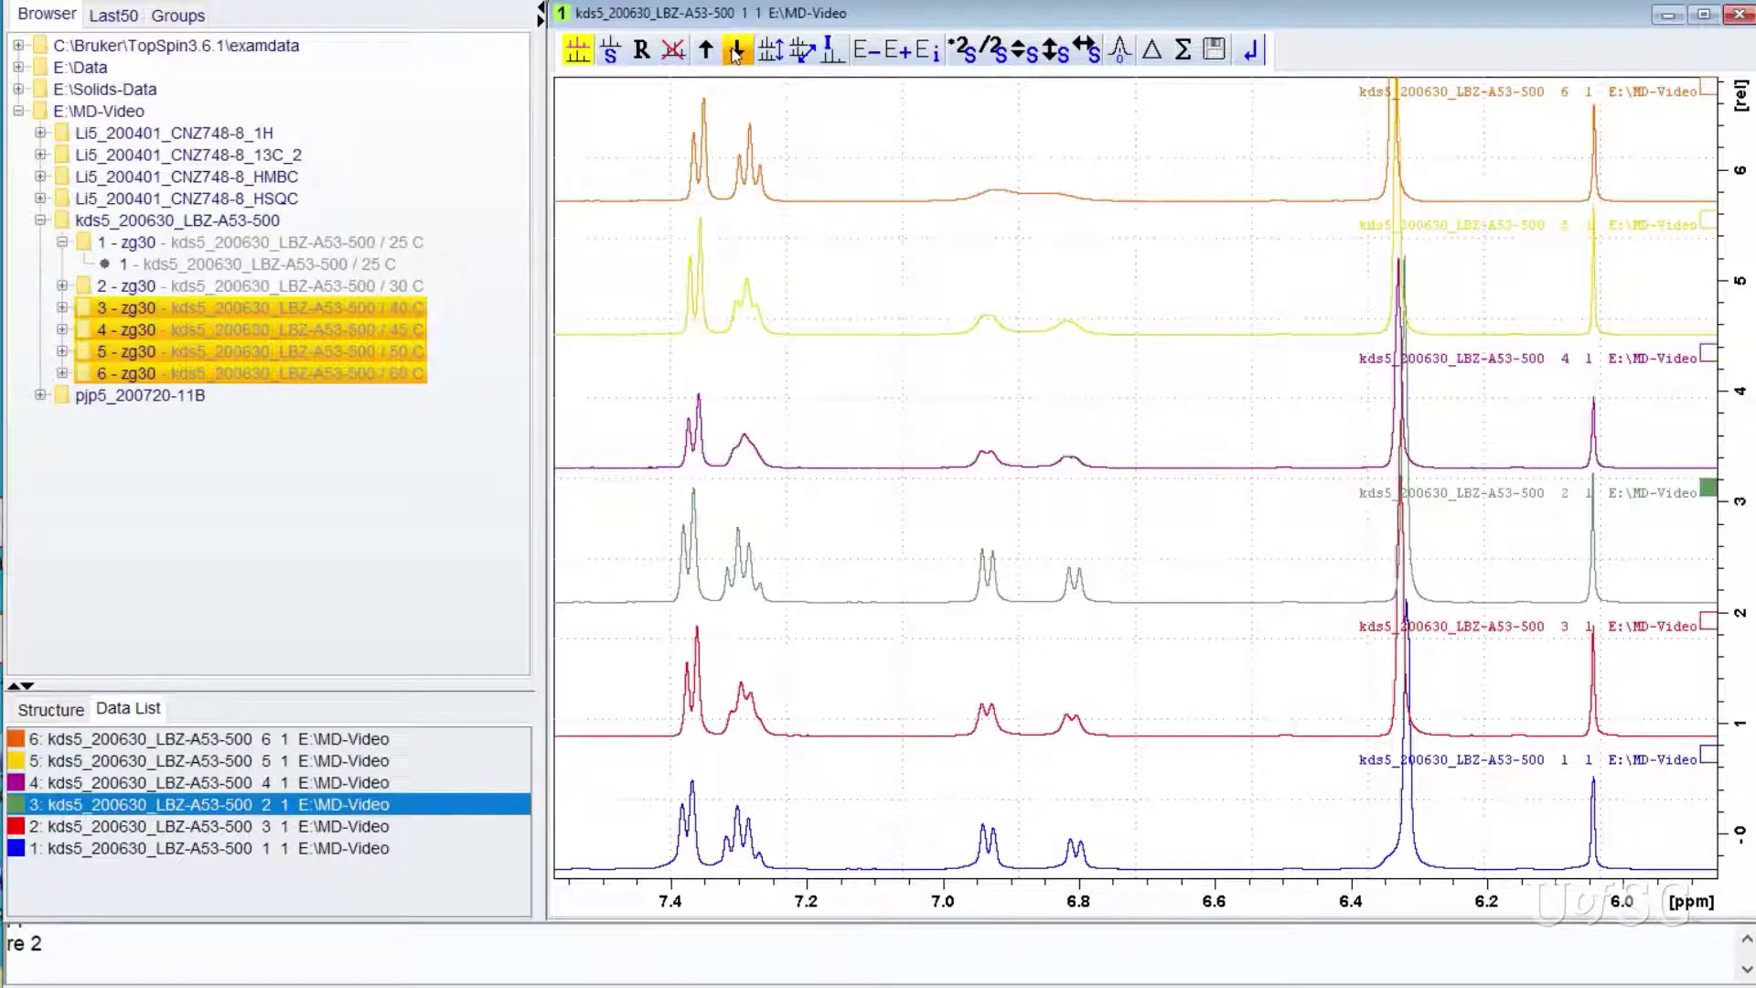
{"action": "left_click", "coordinate": [736, 51]}
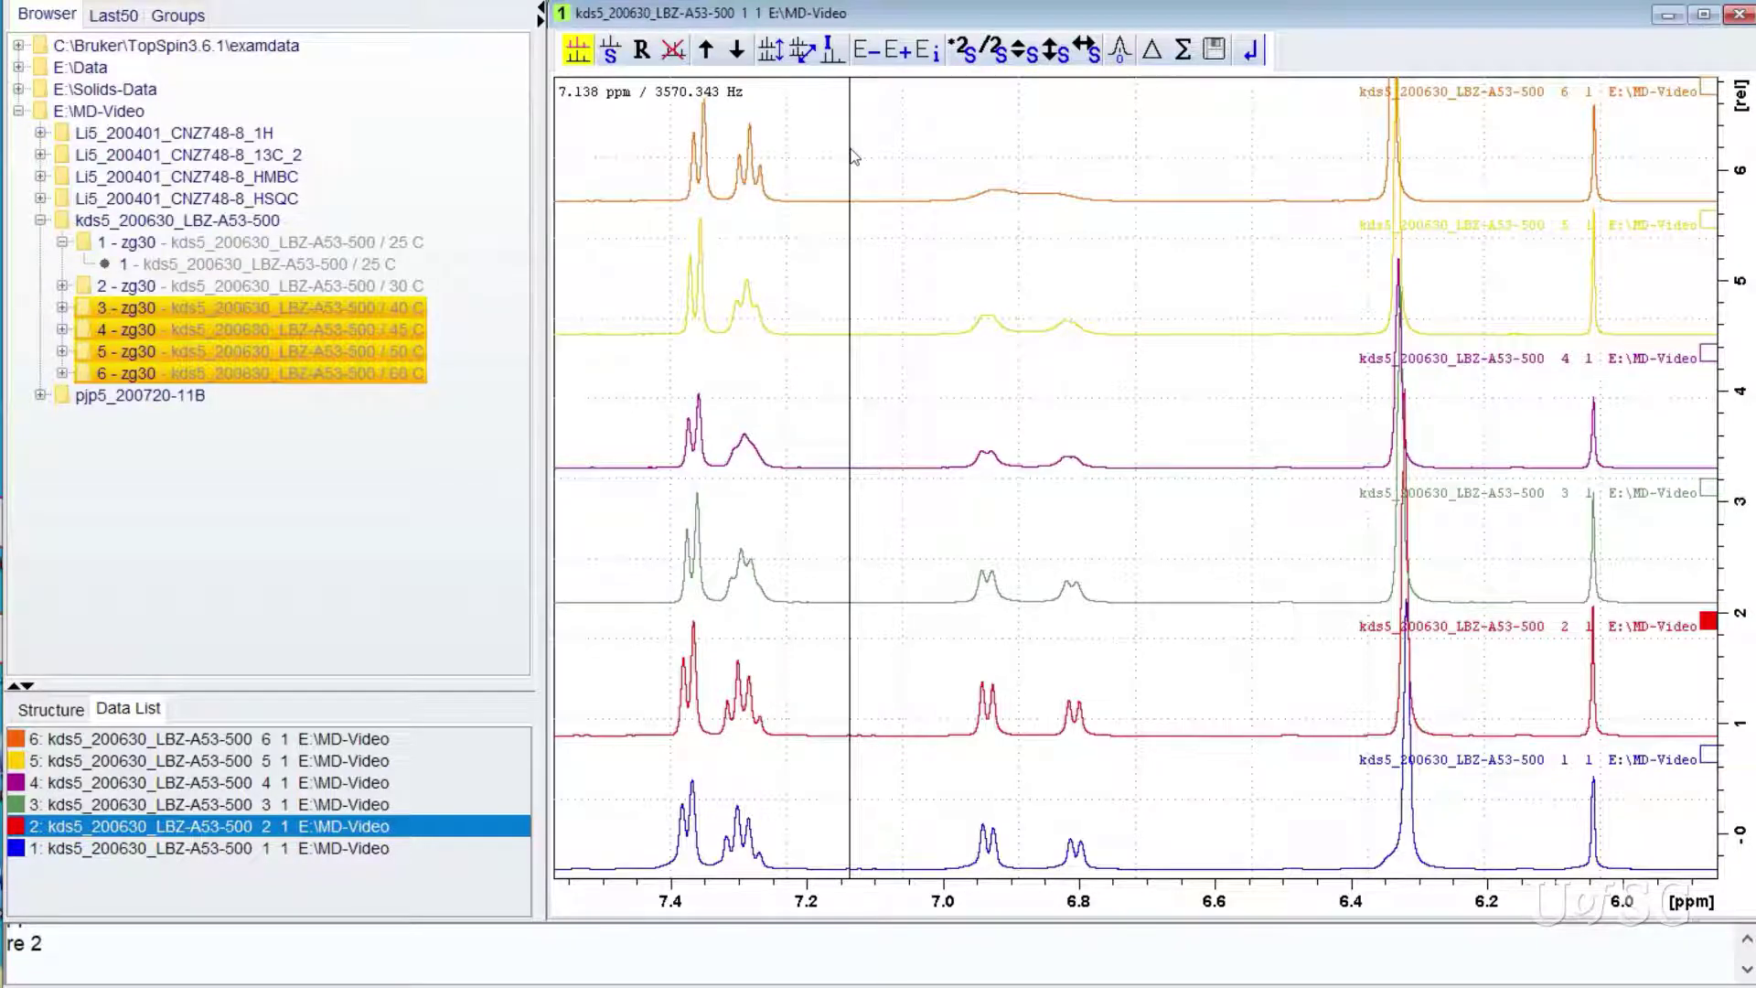
{"action": "left_click", "coordinate": [384, 846]}
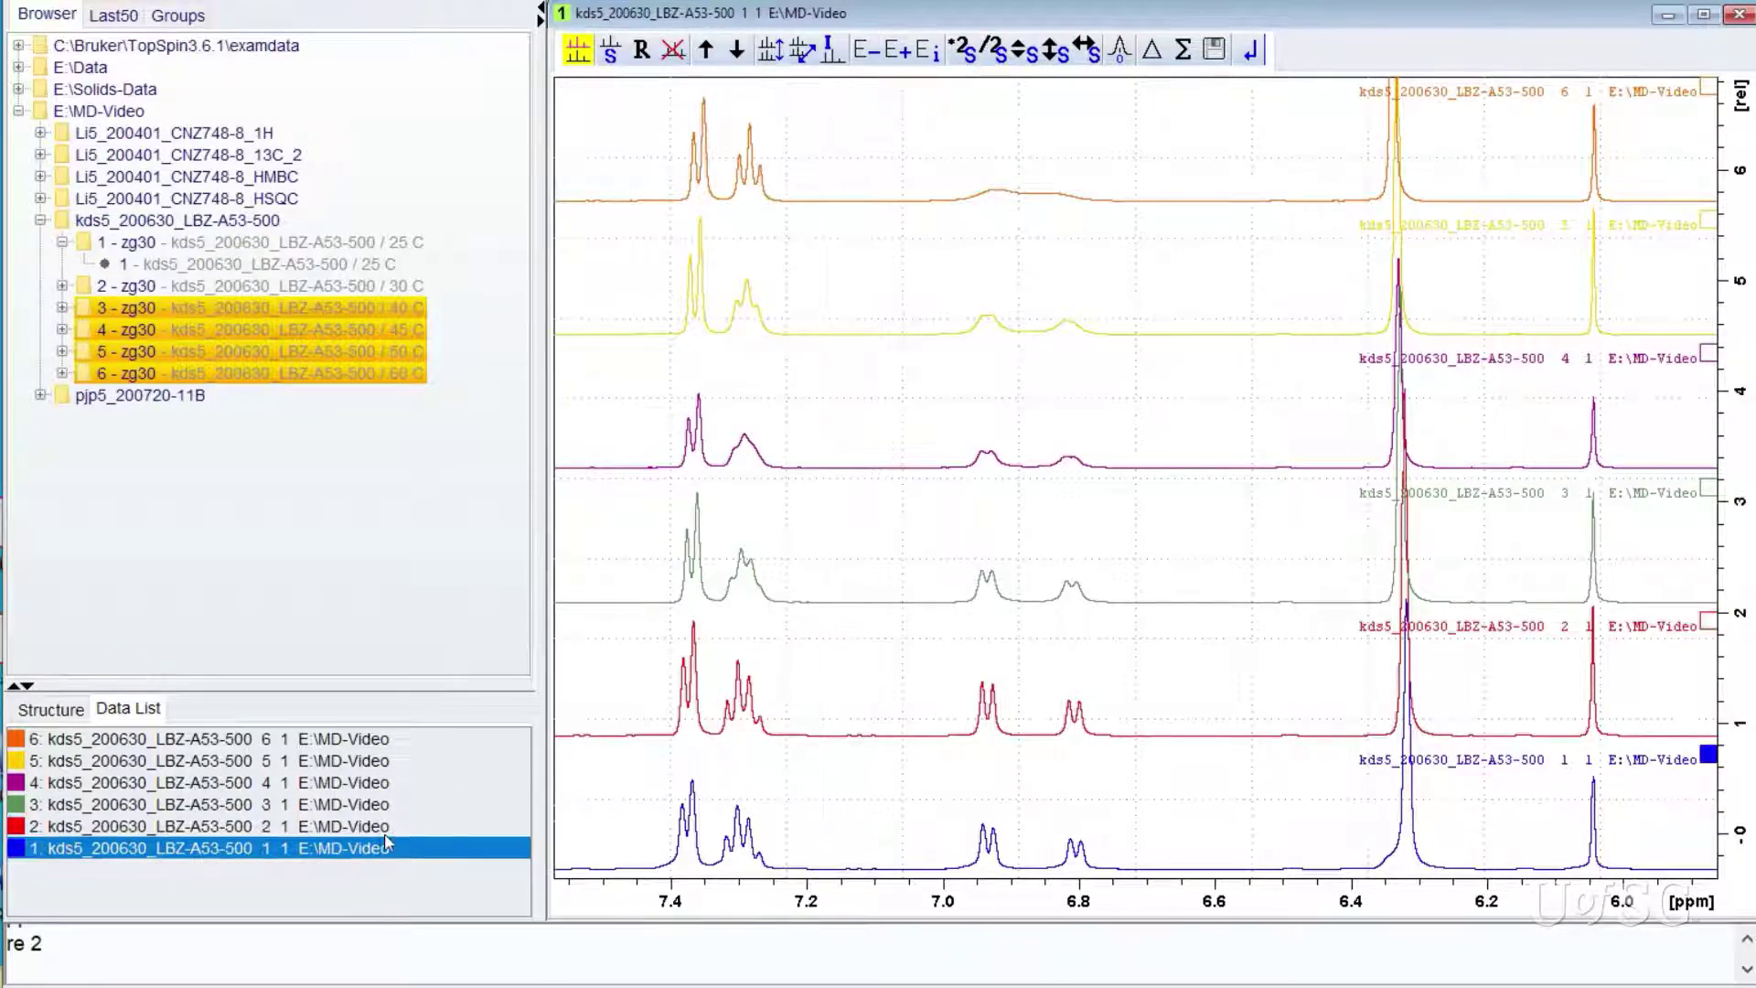
{"action": "left_click", "coordinate": [734, 52]}
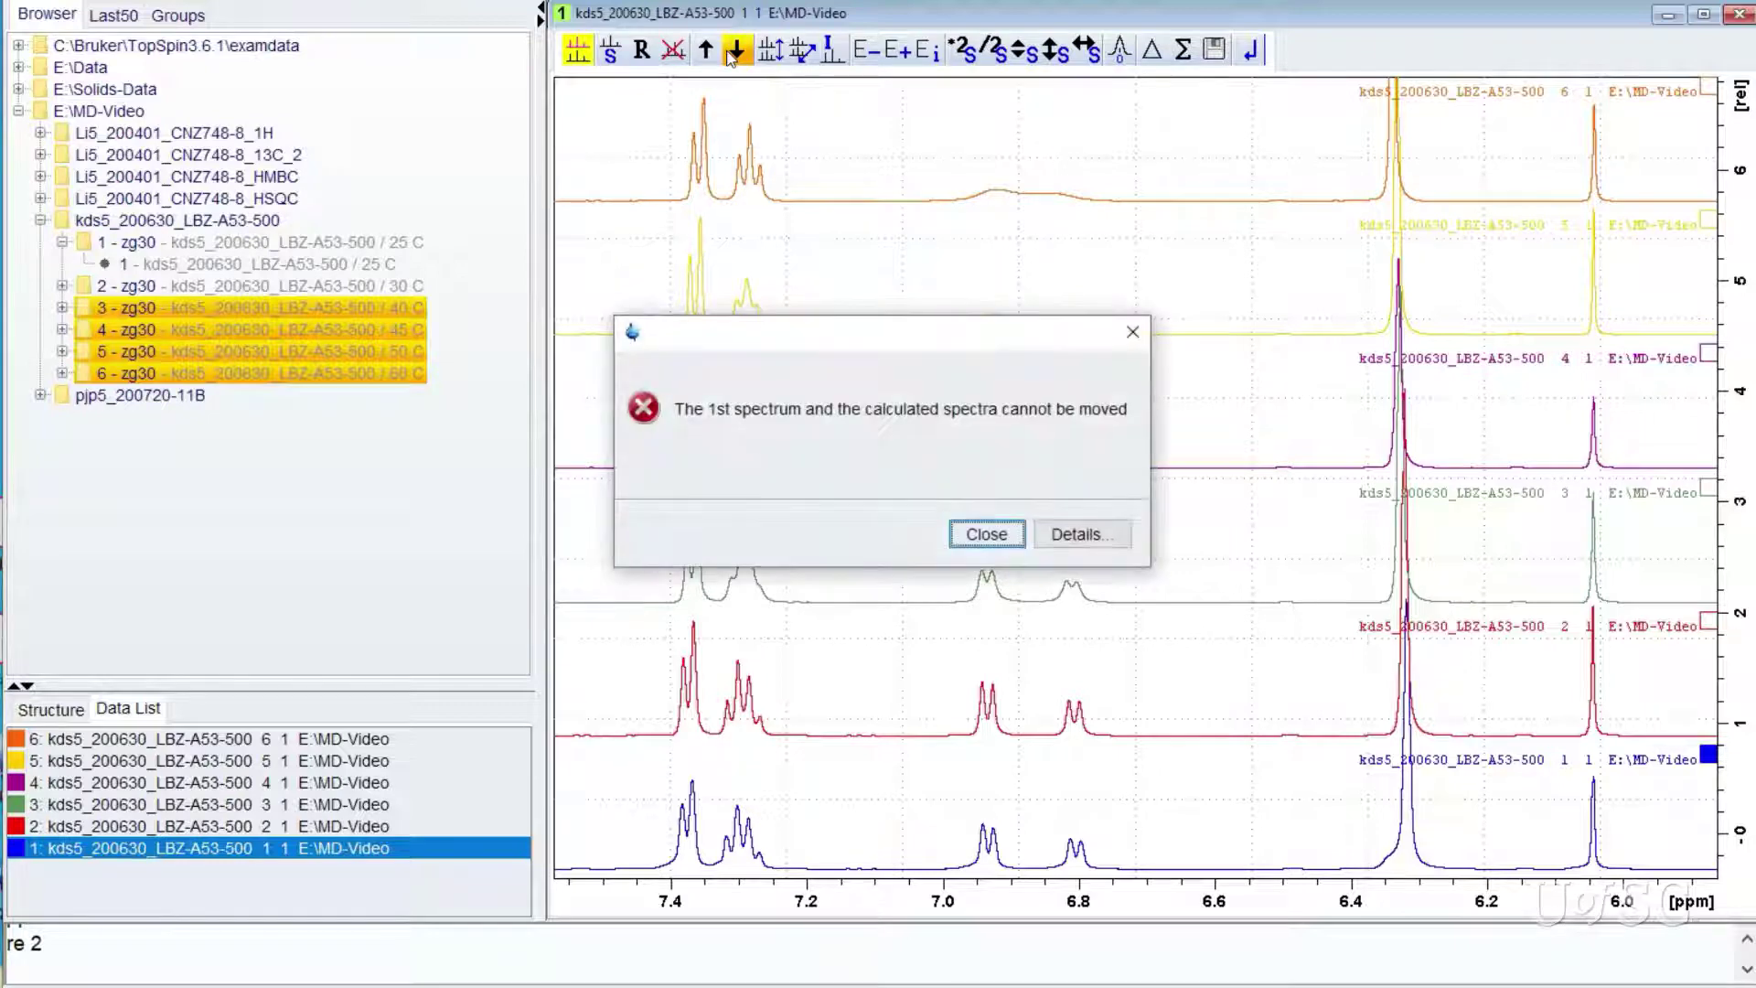
{"action": "left_click", "coordinate": [977, 530]}
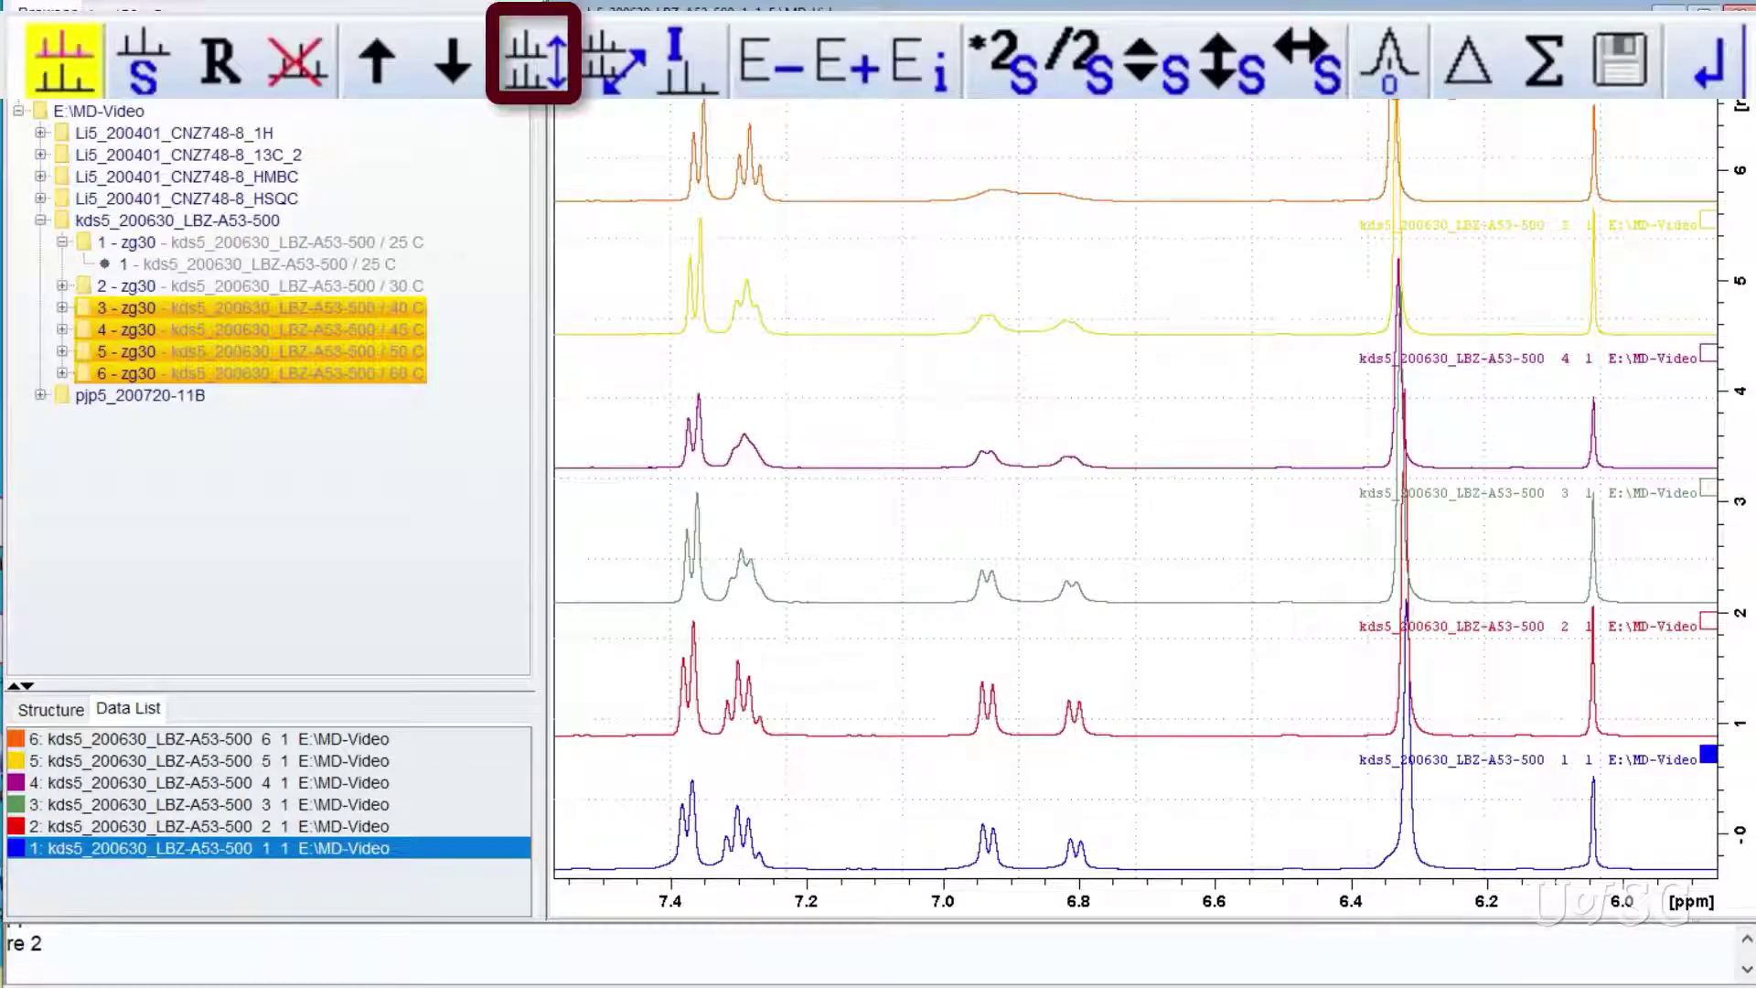
{"action": "left_click", "coordinate": [533, 53]}
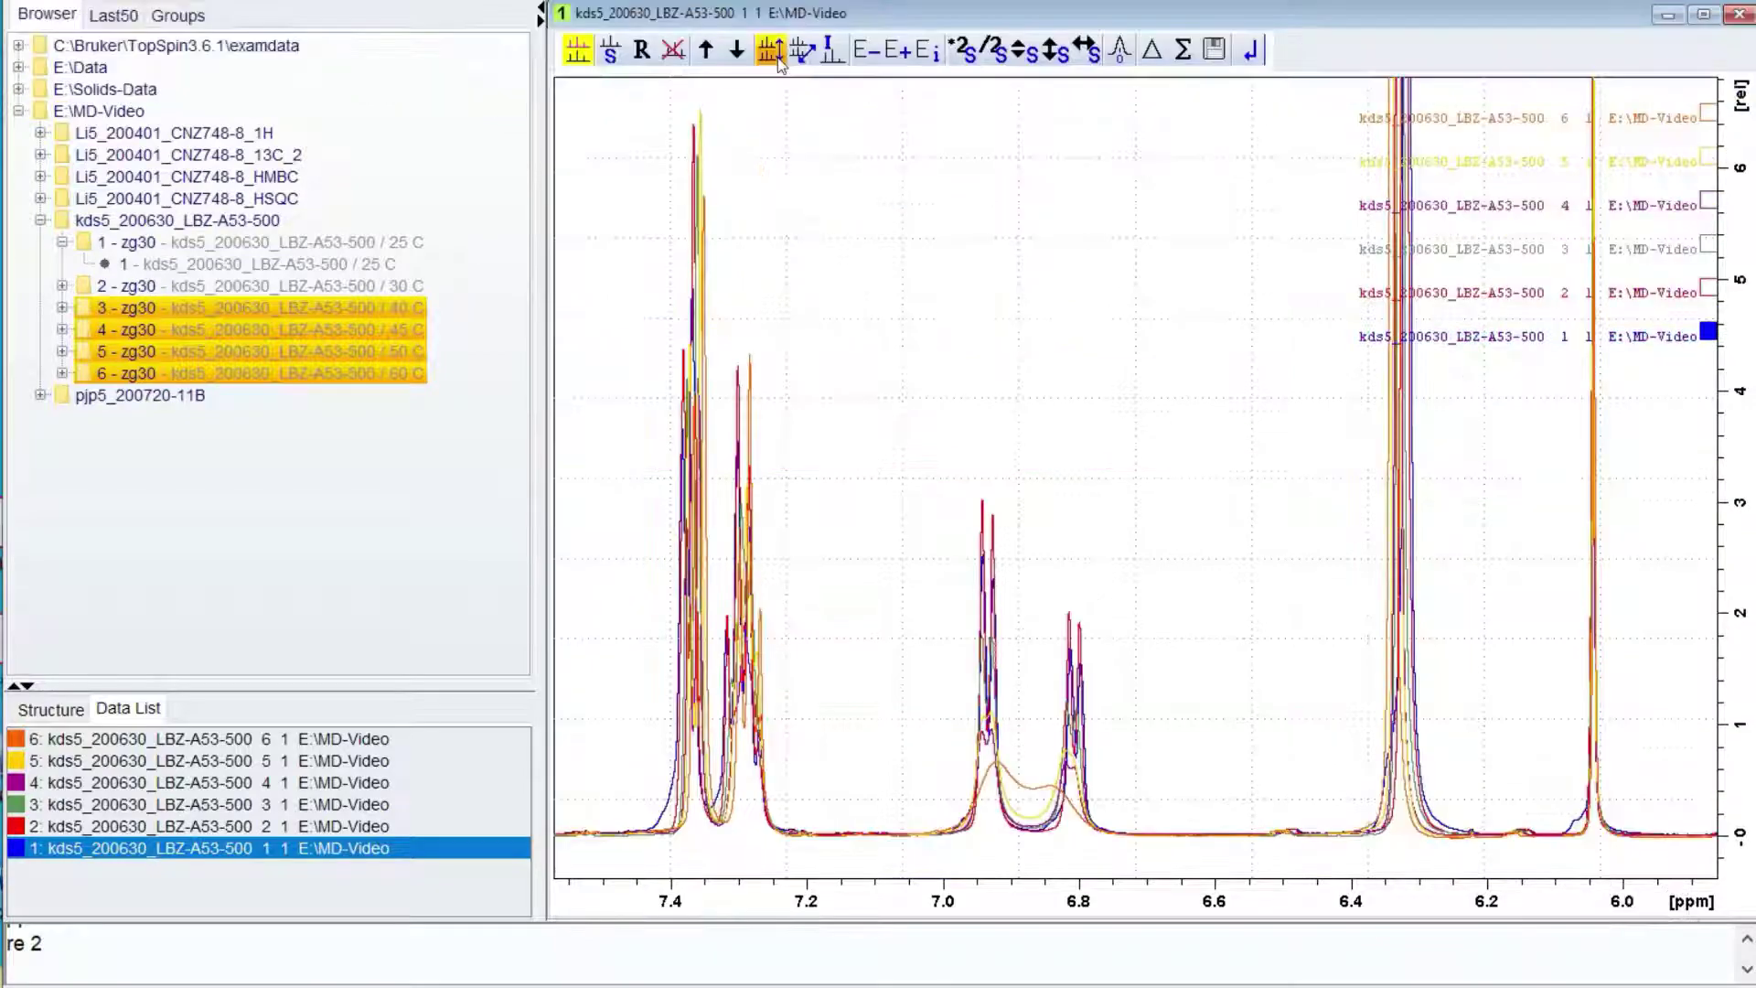
{"action": "left_click", "coordinate": [771, 50]}
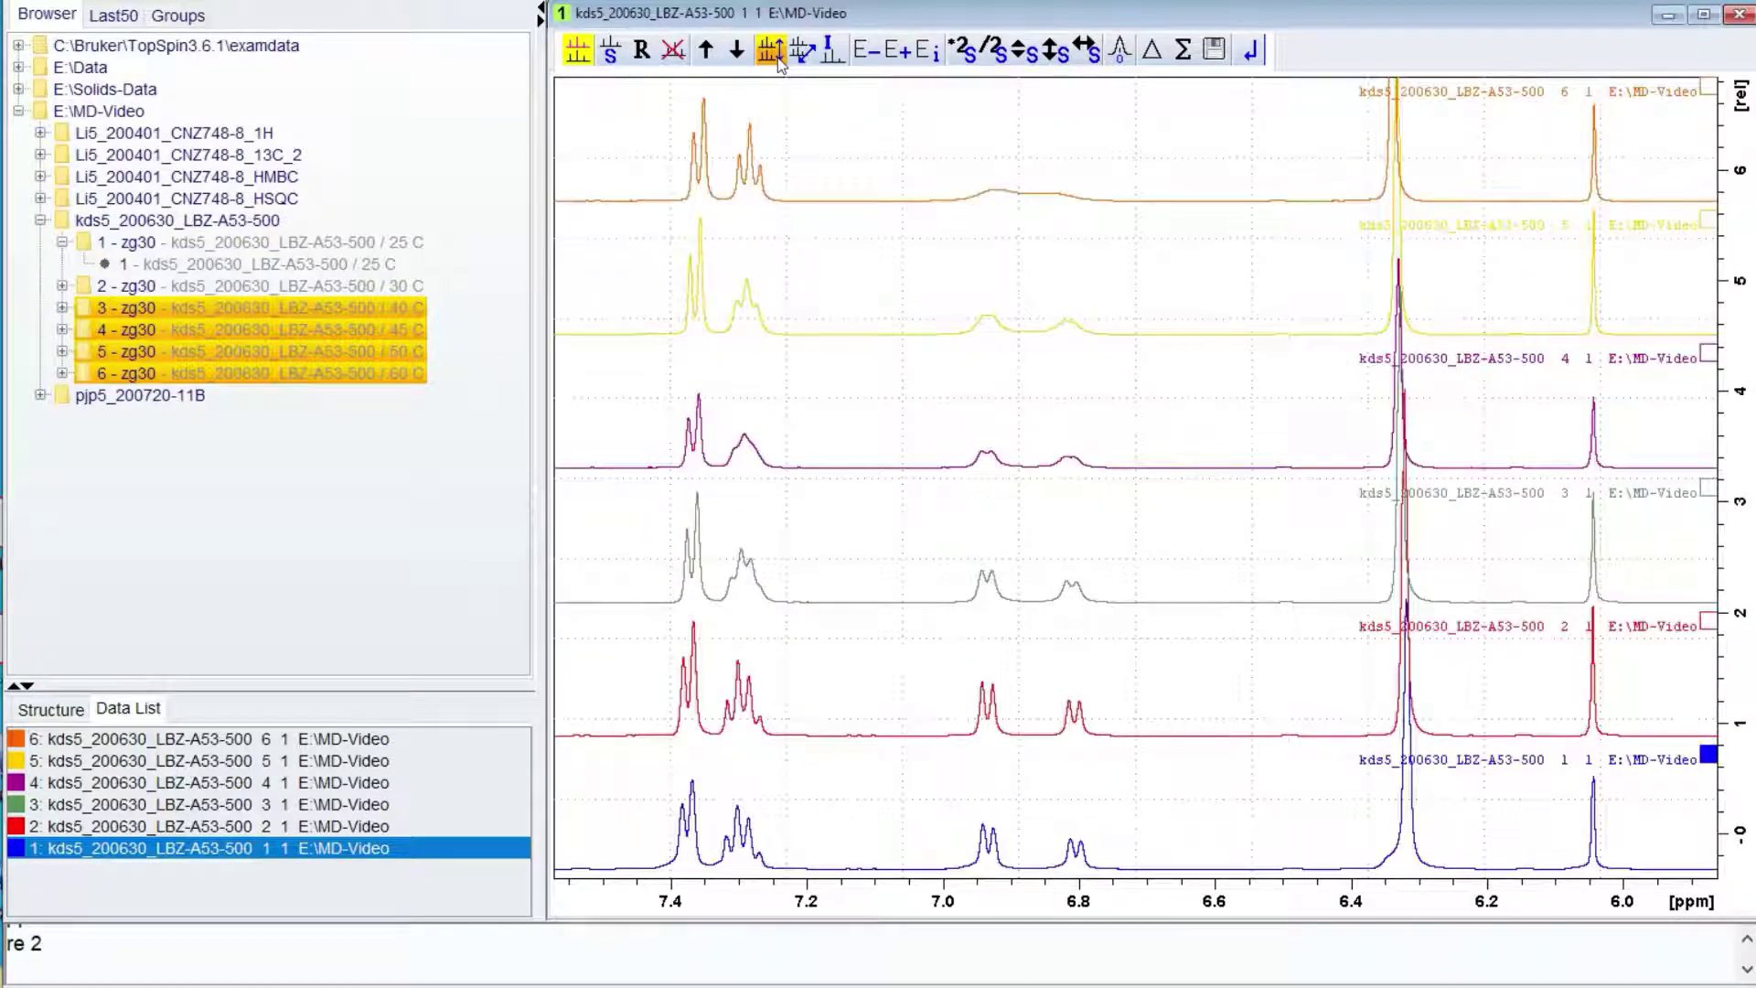
{"action": "left_click", "coordinate": [778, 57]}
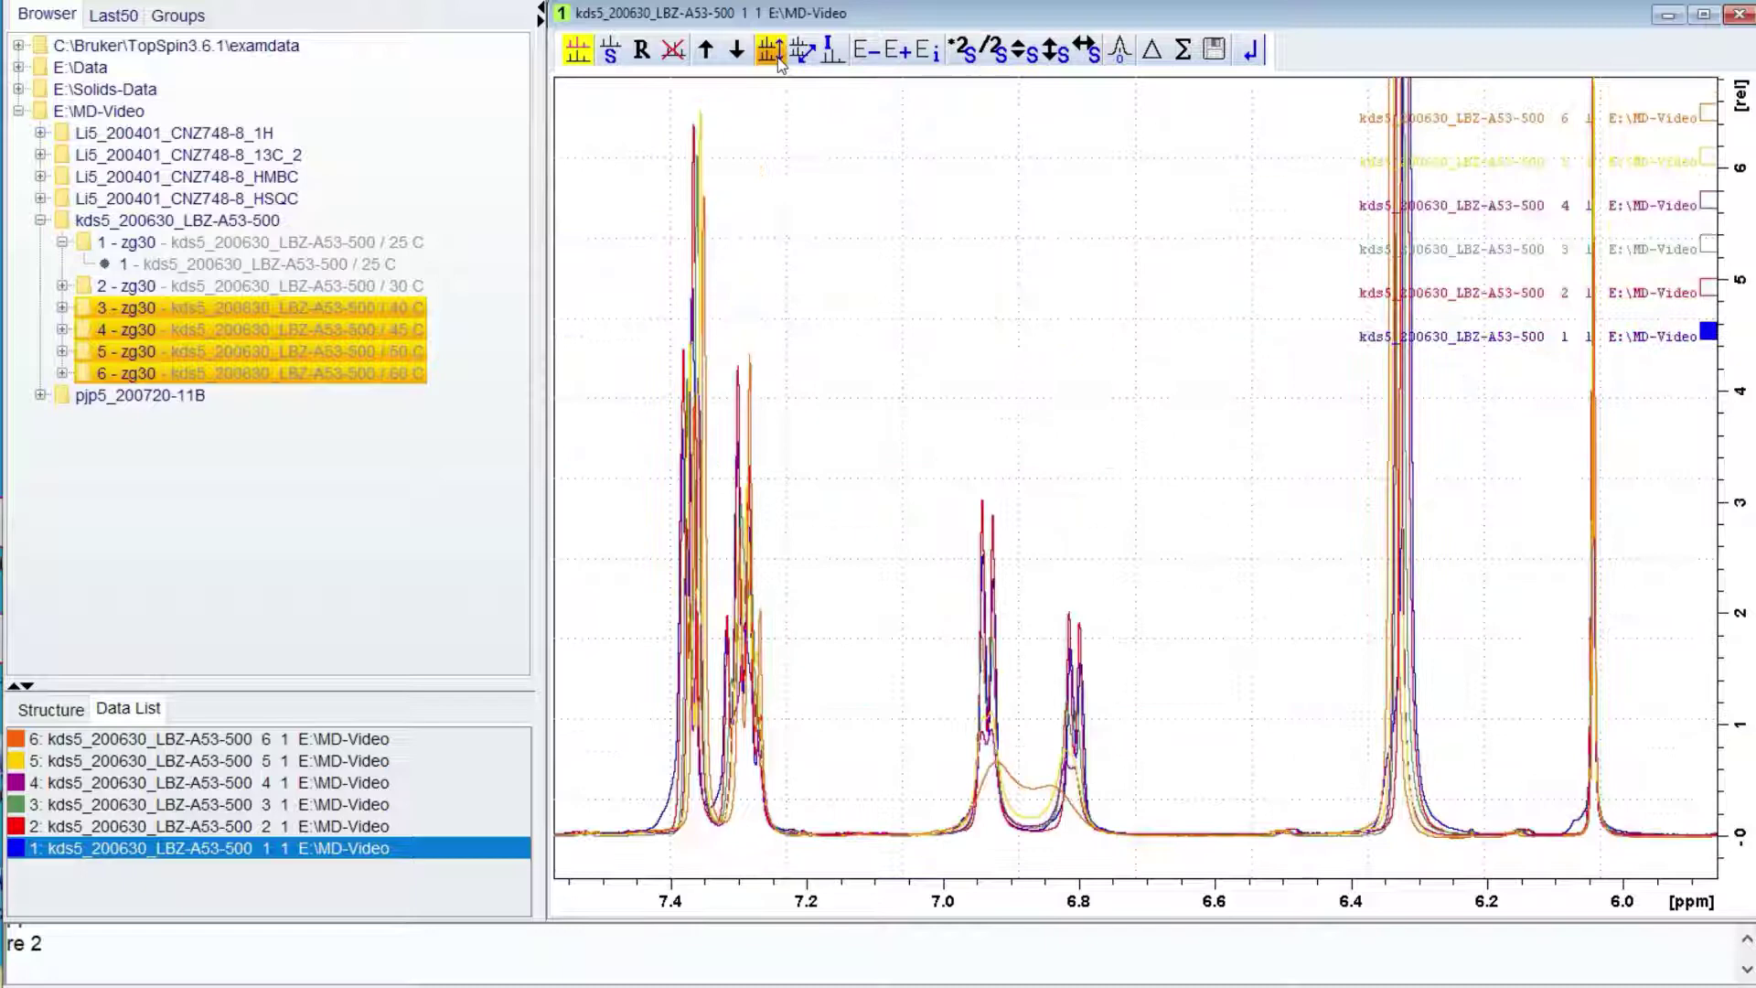
{"action": "left_click", "coordinate": [780, 60]}
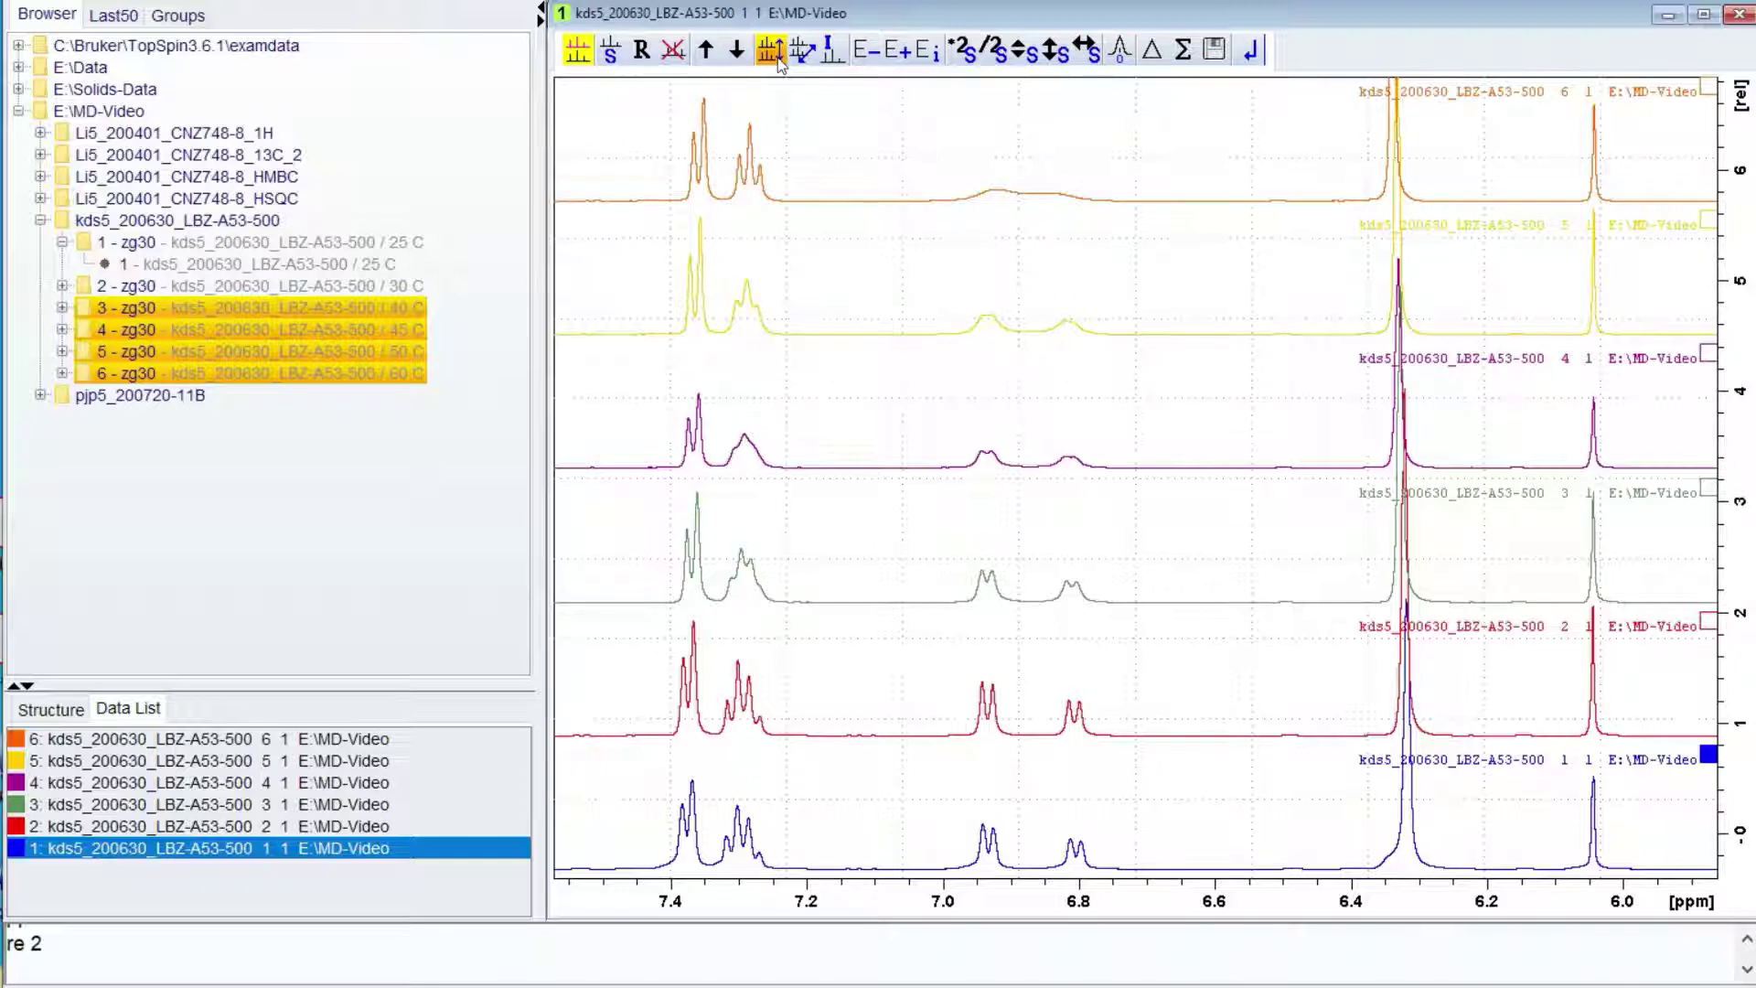
{"action": "left_click", "coordinate": [780, 60]}
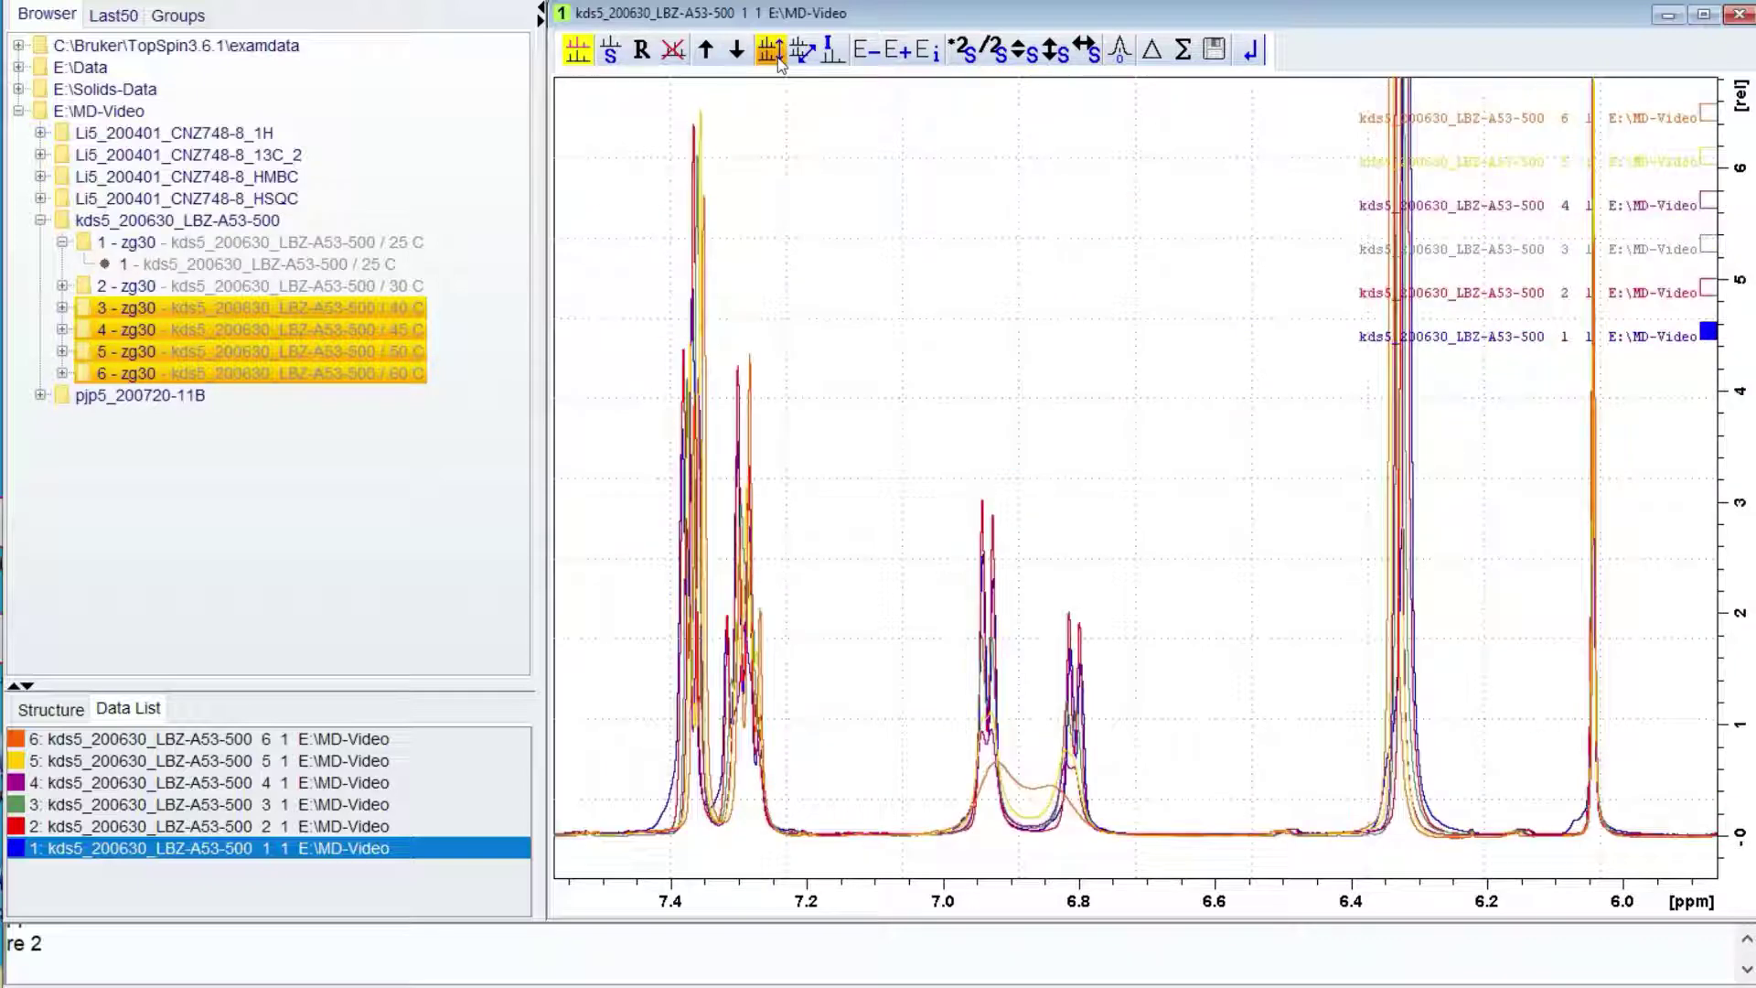
{"action": "left_click", "coordinate": [770, 49]}
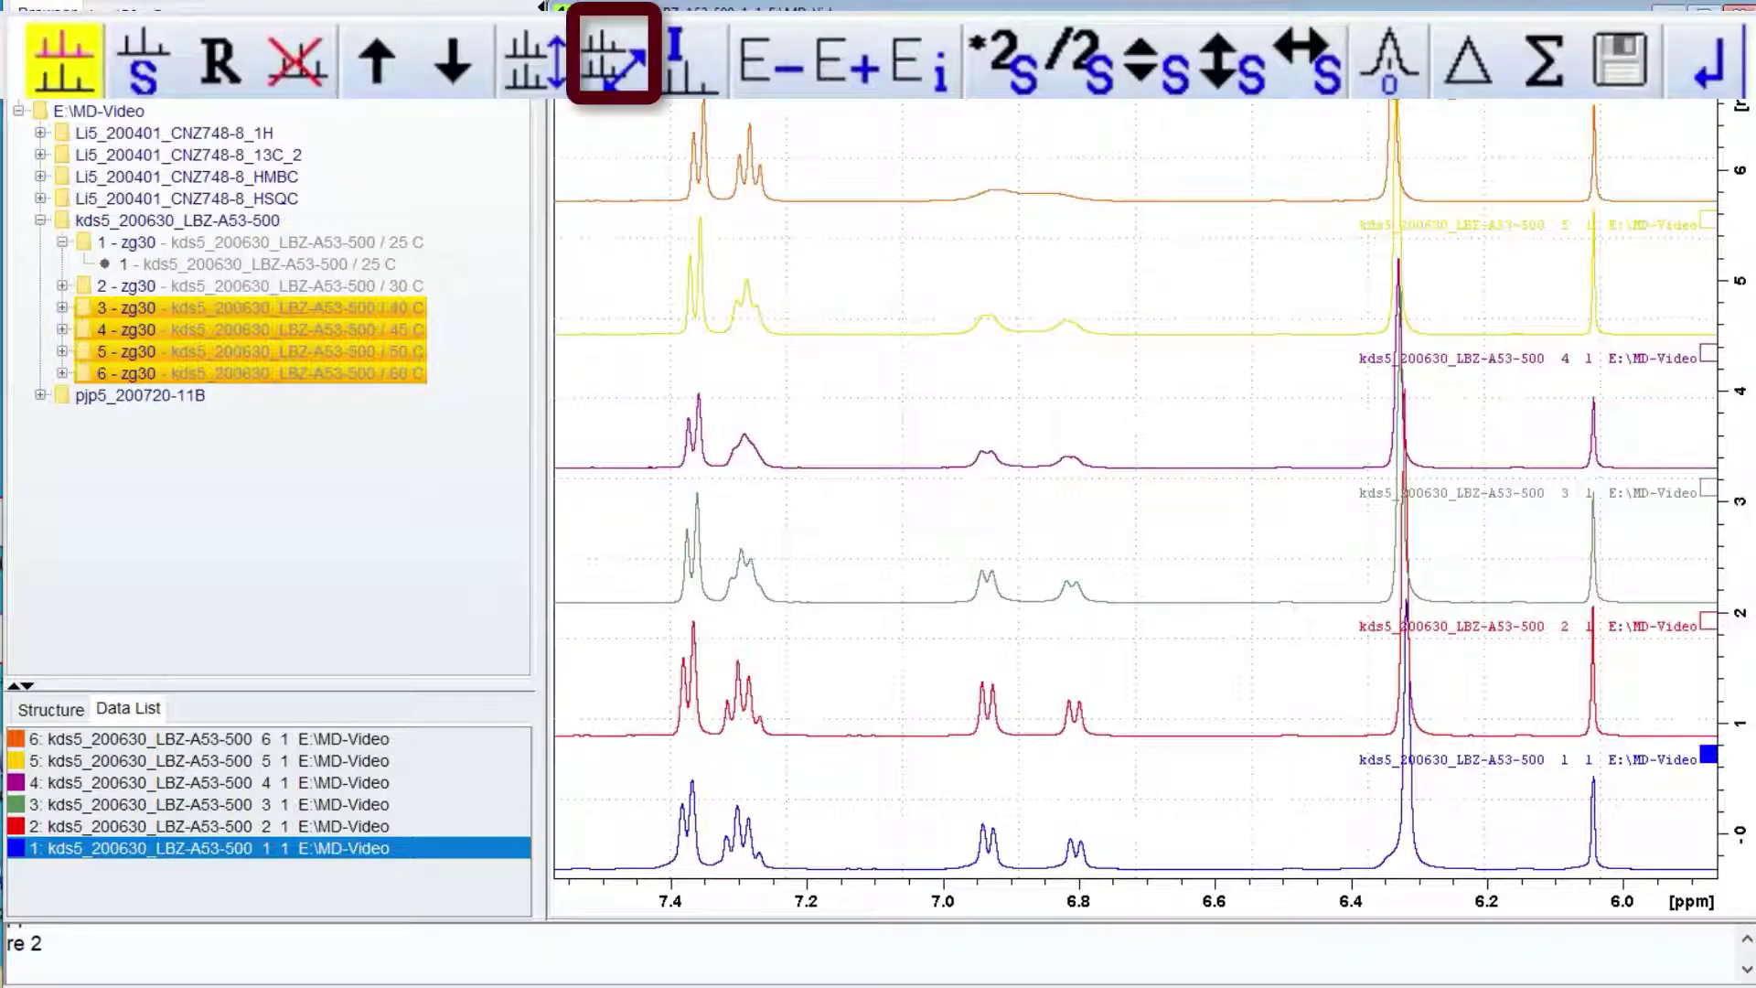
Show the offset stacked view with a 50% vertical step.
{"action": "left_click", "coordinate": [804, 49]}
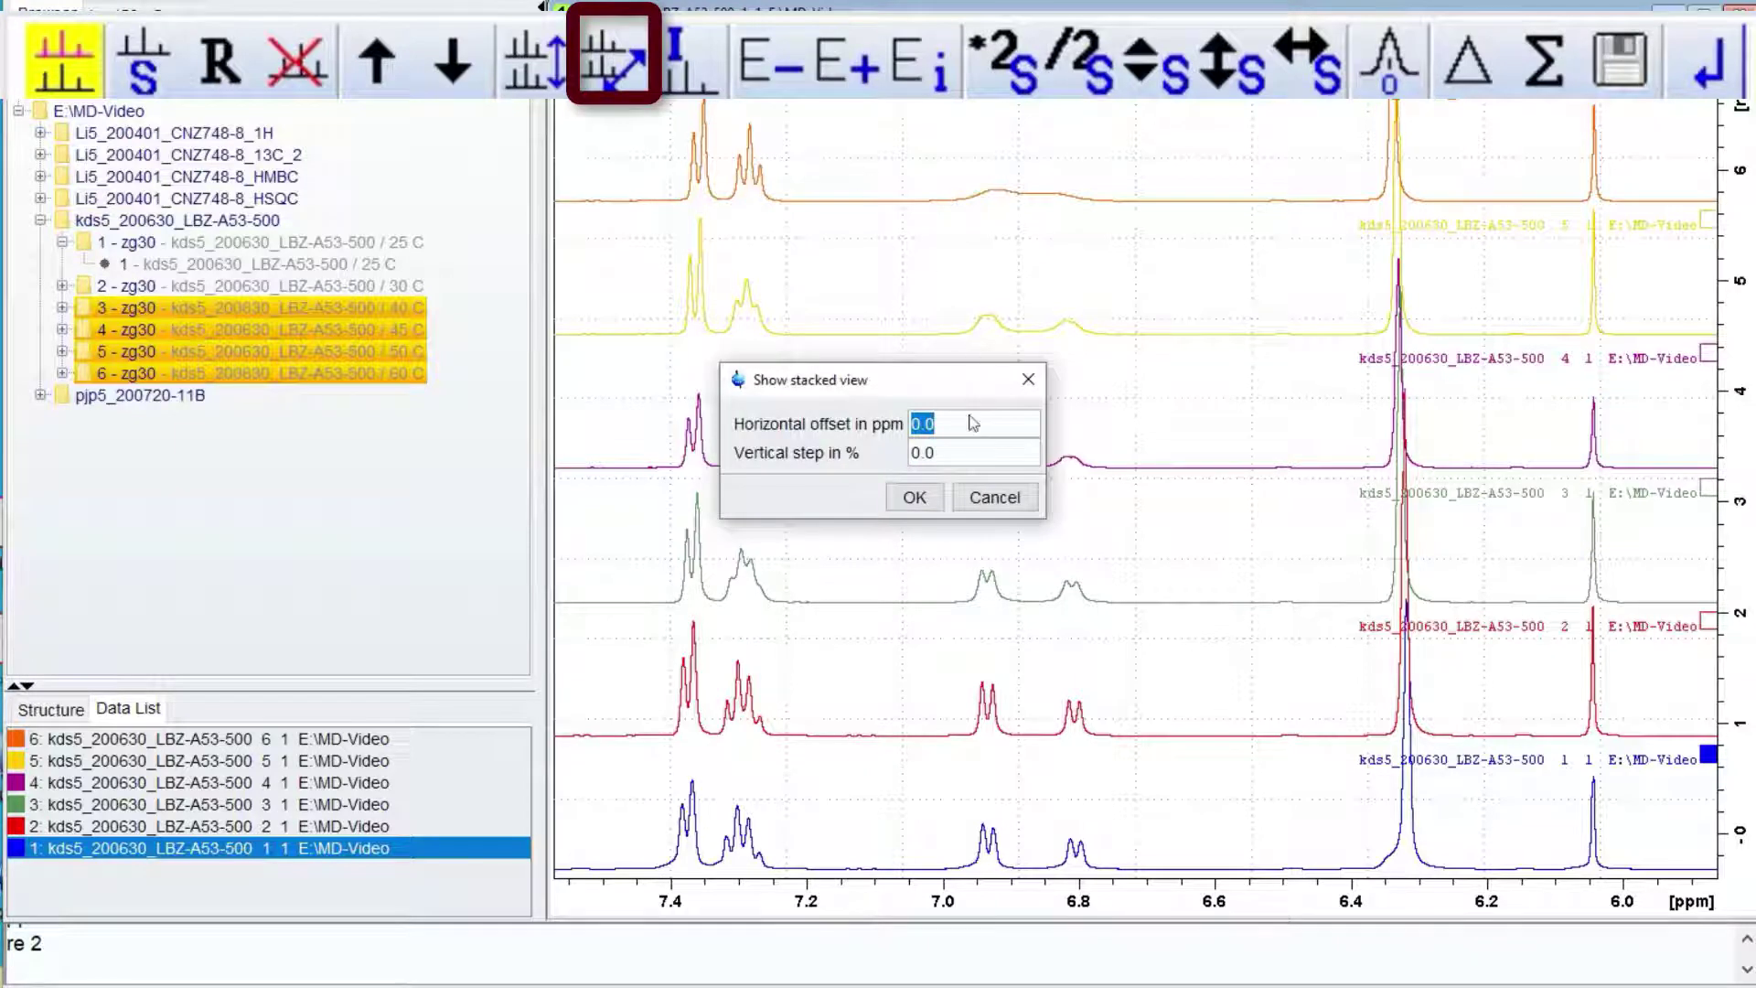
{"action": "left_click", "coordinate": [957, 456]}
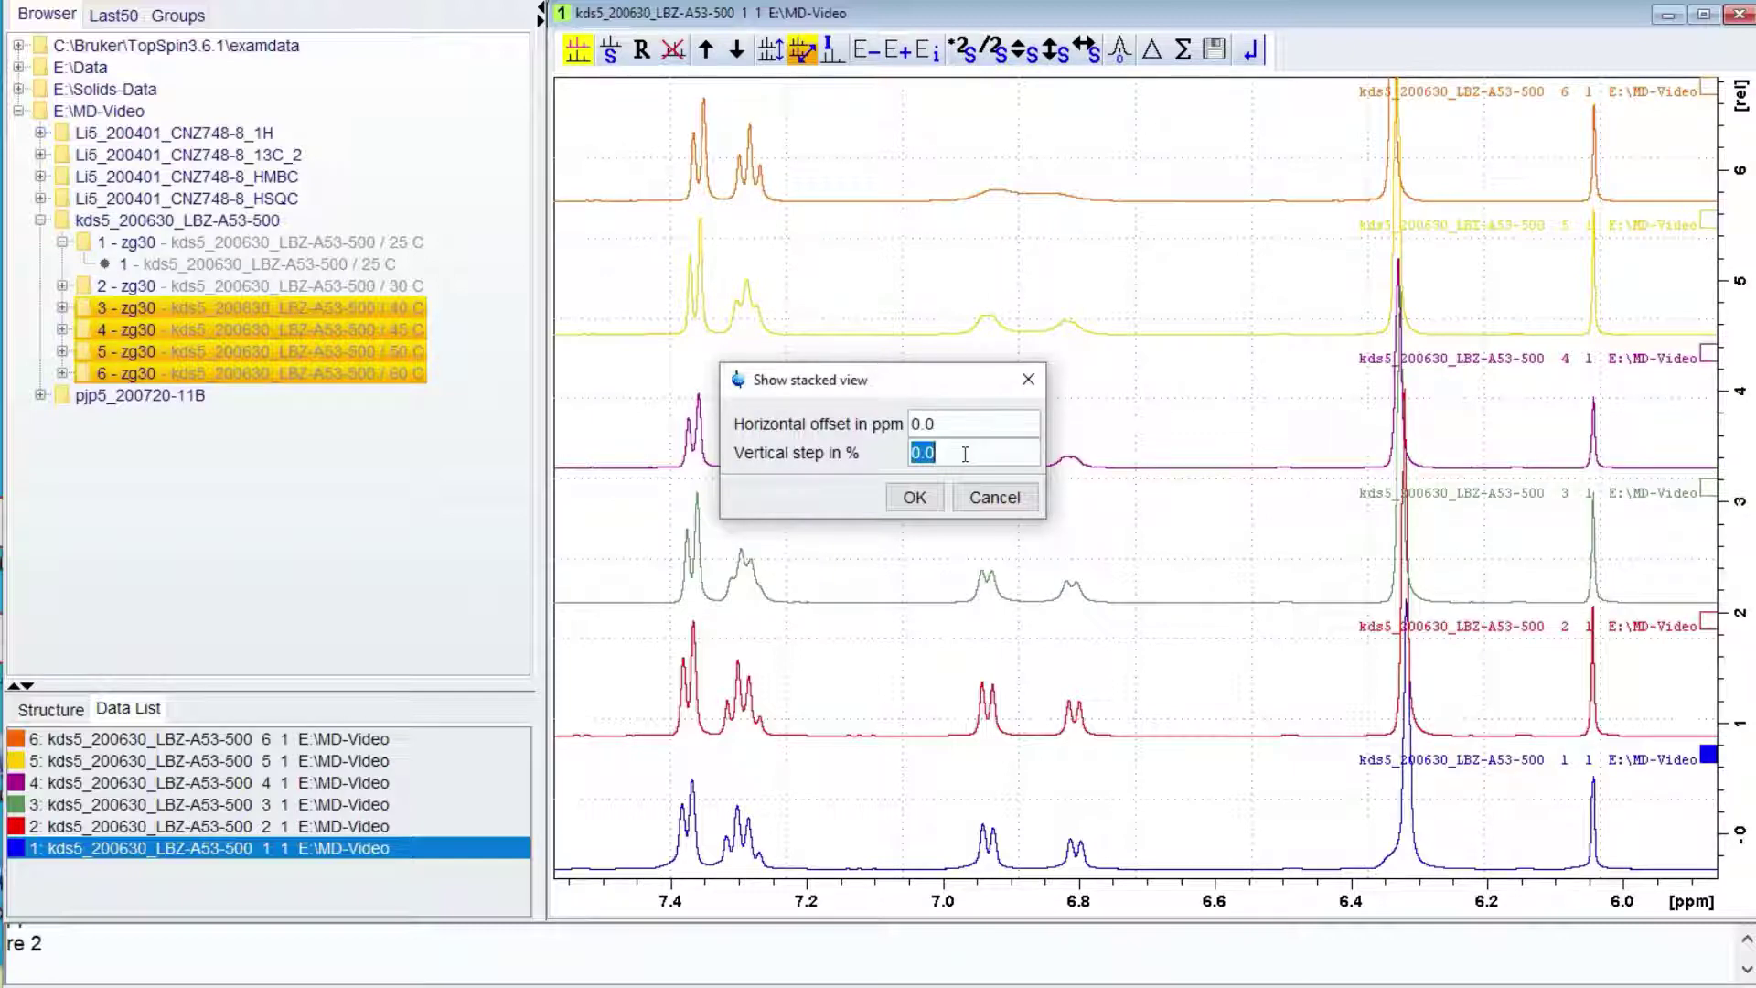
{"action": "left_click", "coordinate": [964, 450]}
{"action": "double_click", "coordinate": [965, 449]}
{"action": "type", "text": "50"}
{"action": "key", "text": "Return"}
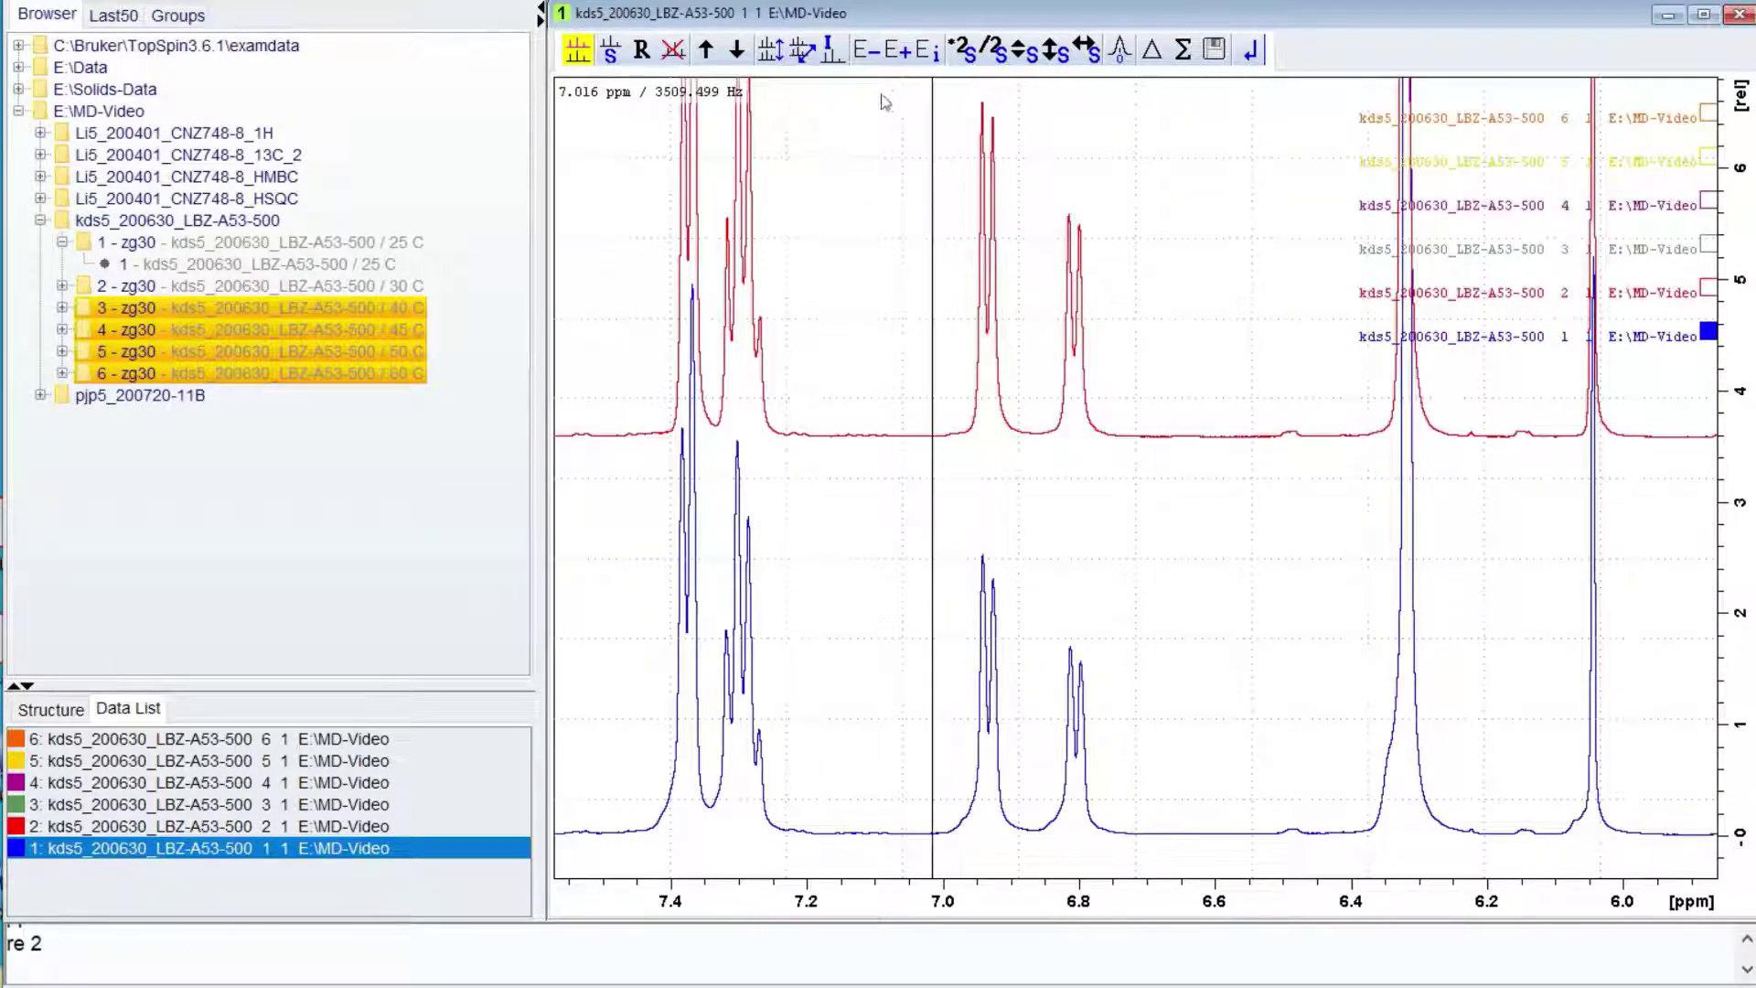
Change the vertical step to 5%, then return to the regular stacked display.
{"action": "left_click", "coordinate": [803, 50]}
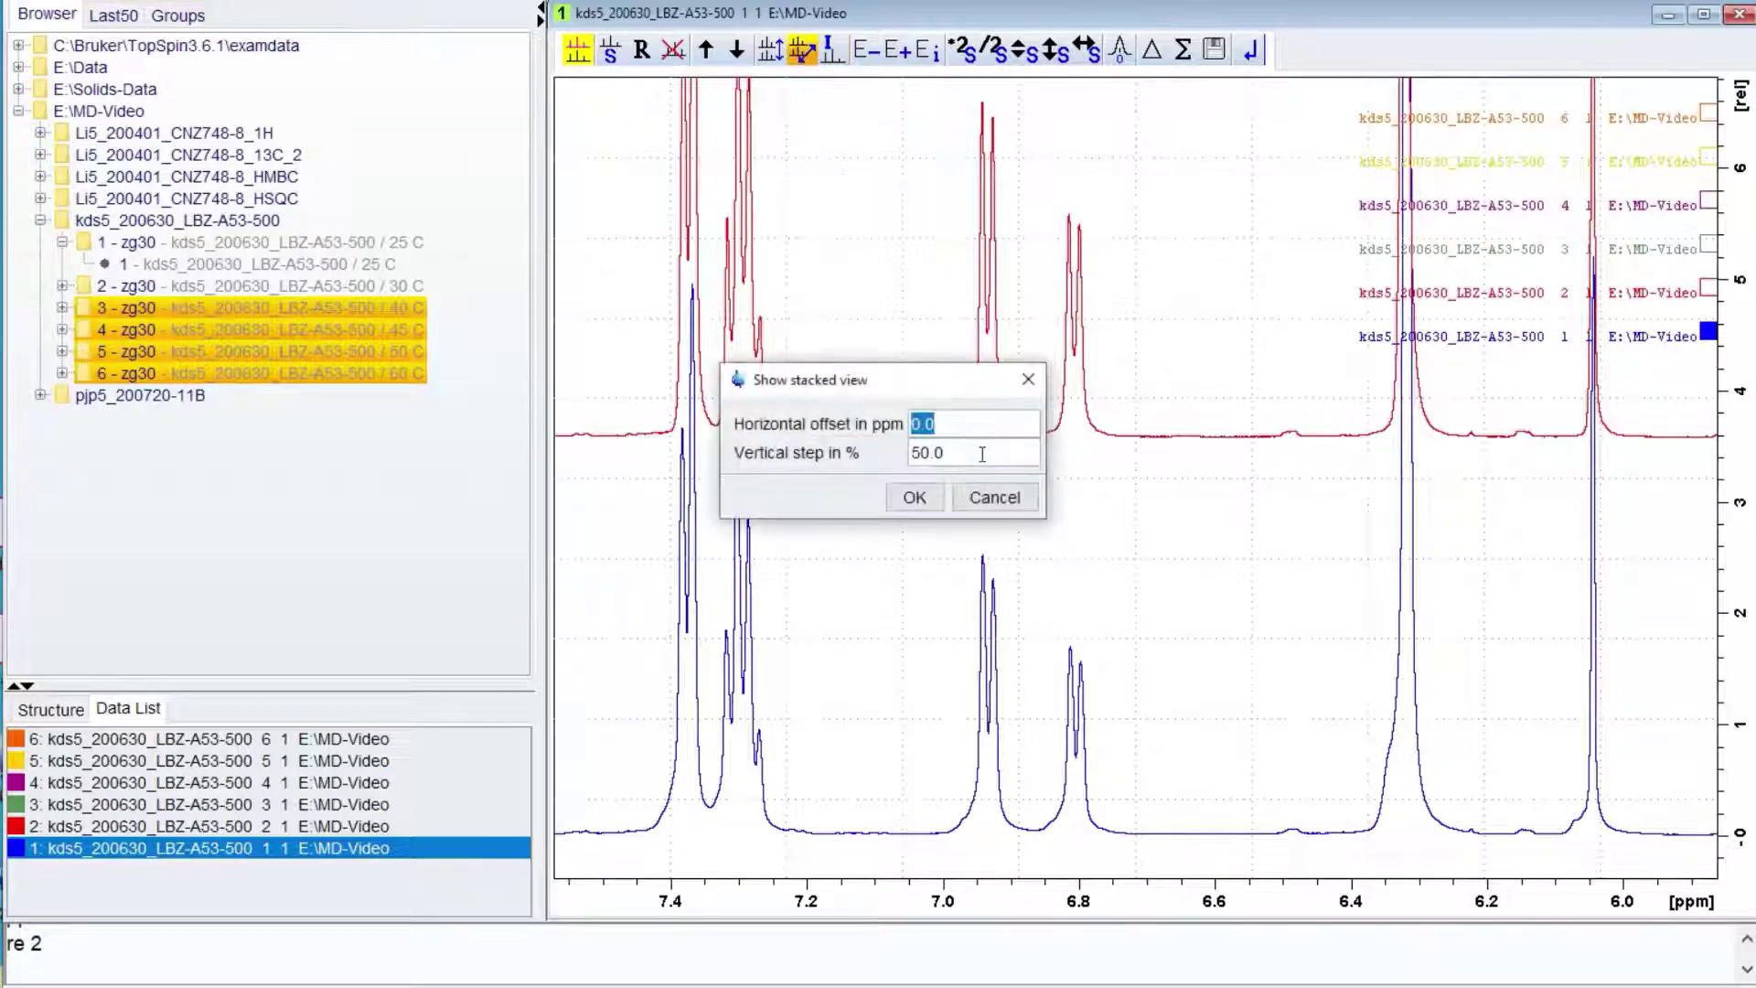
{"action": "left_click", "coordinate": [982, 454]}
{"action": "double_click", "coordinate": [980, 452]}
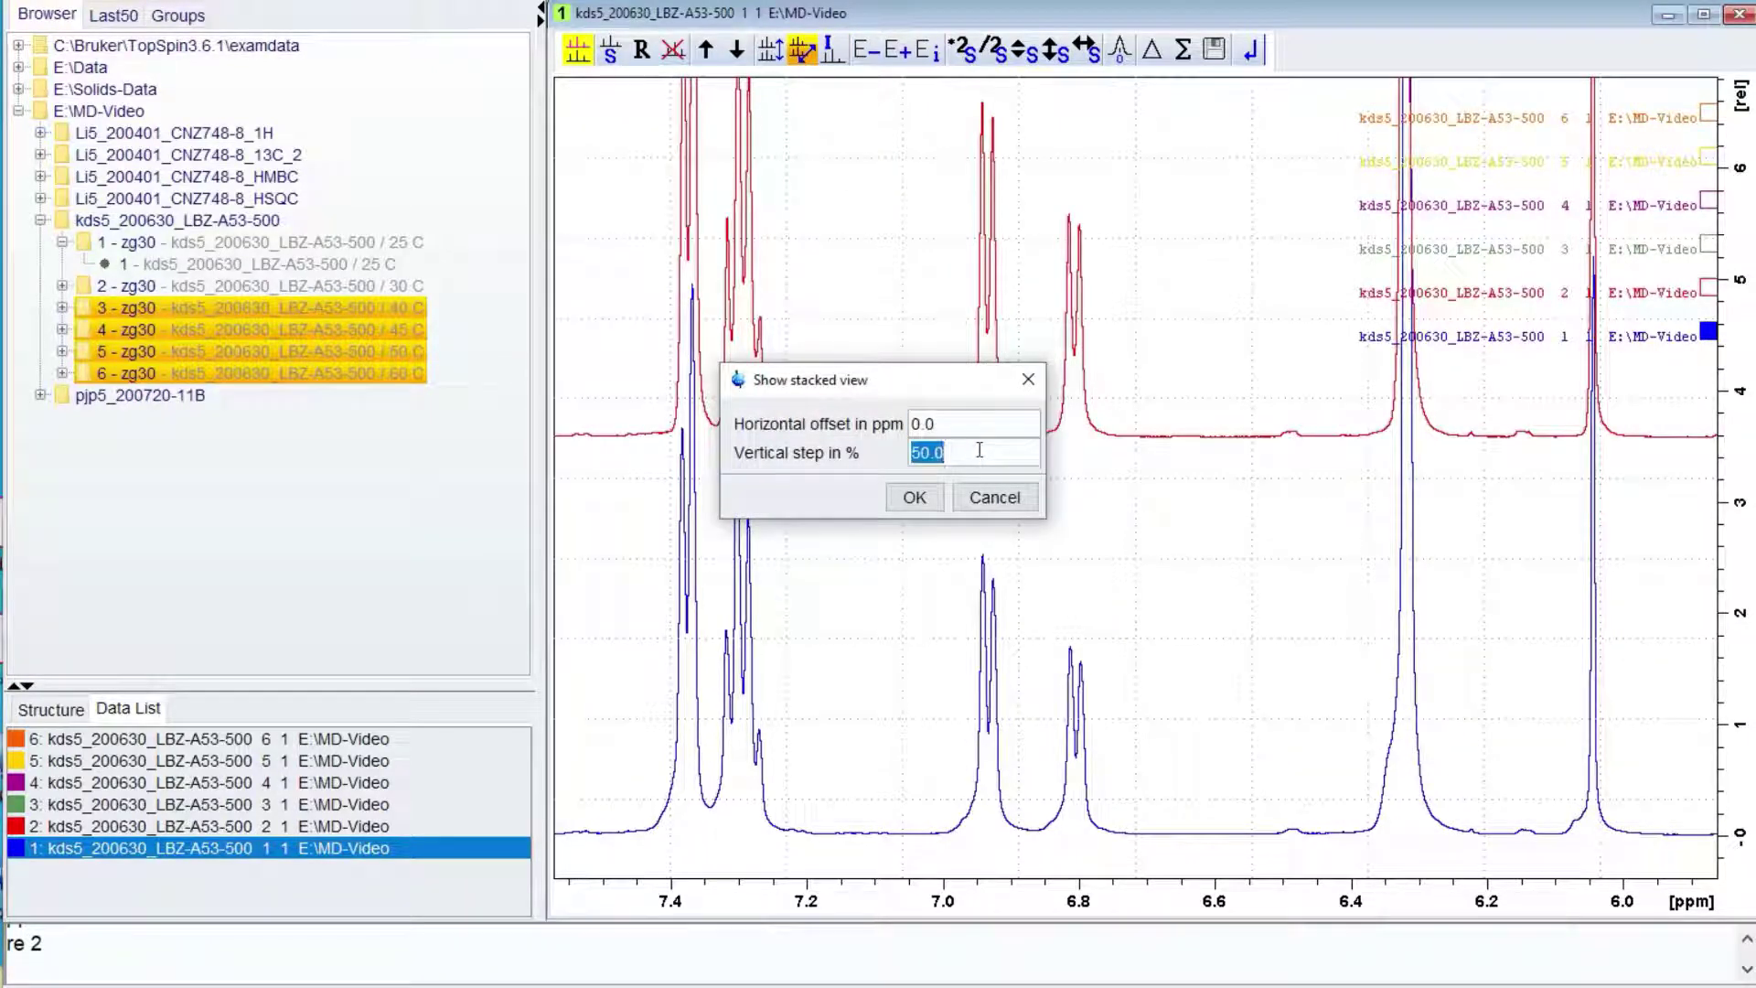
{"action": "type", "text": "5"}
{"action": "key", "text": "Return"}
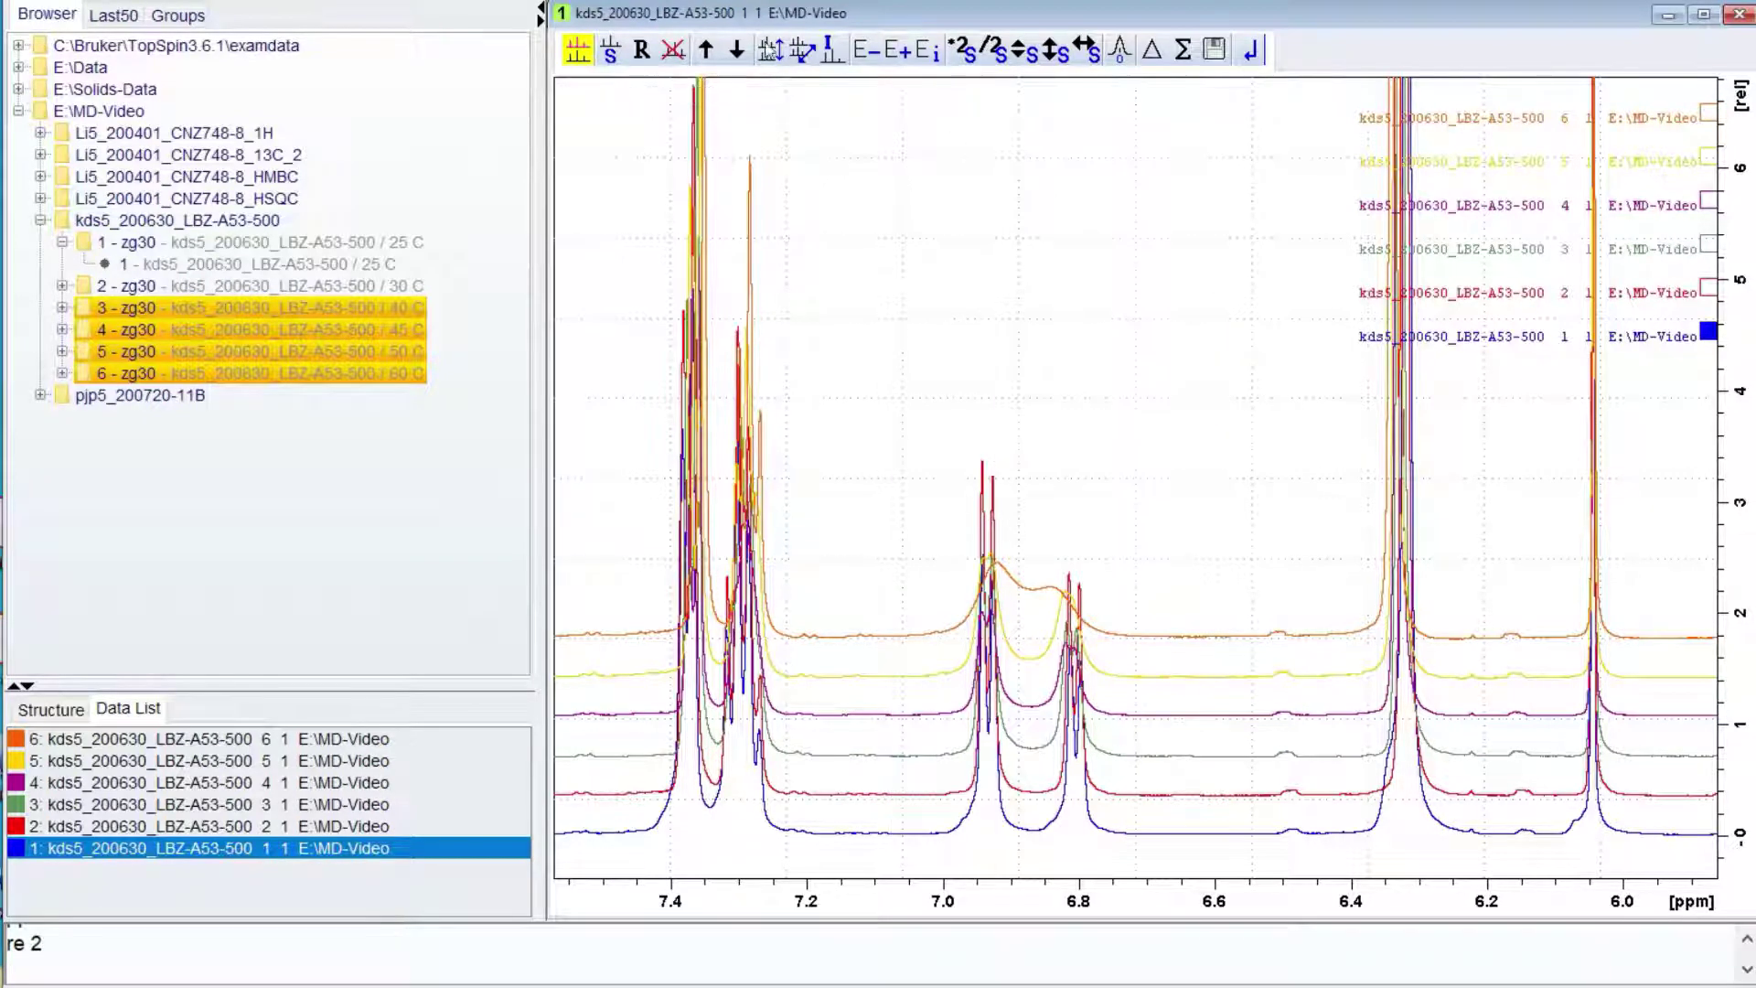
{"action": "left_click", "coordinate": [771, 51]}
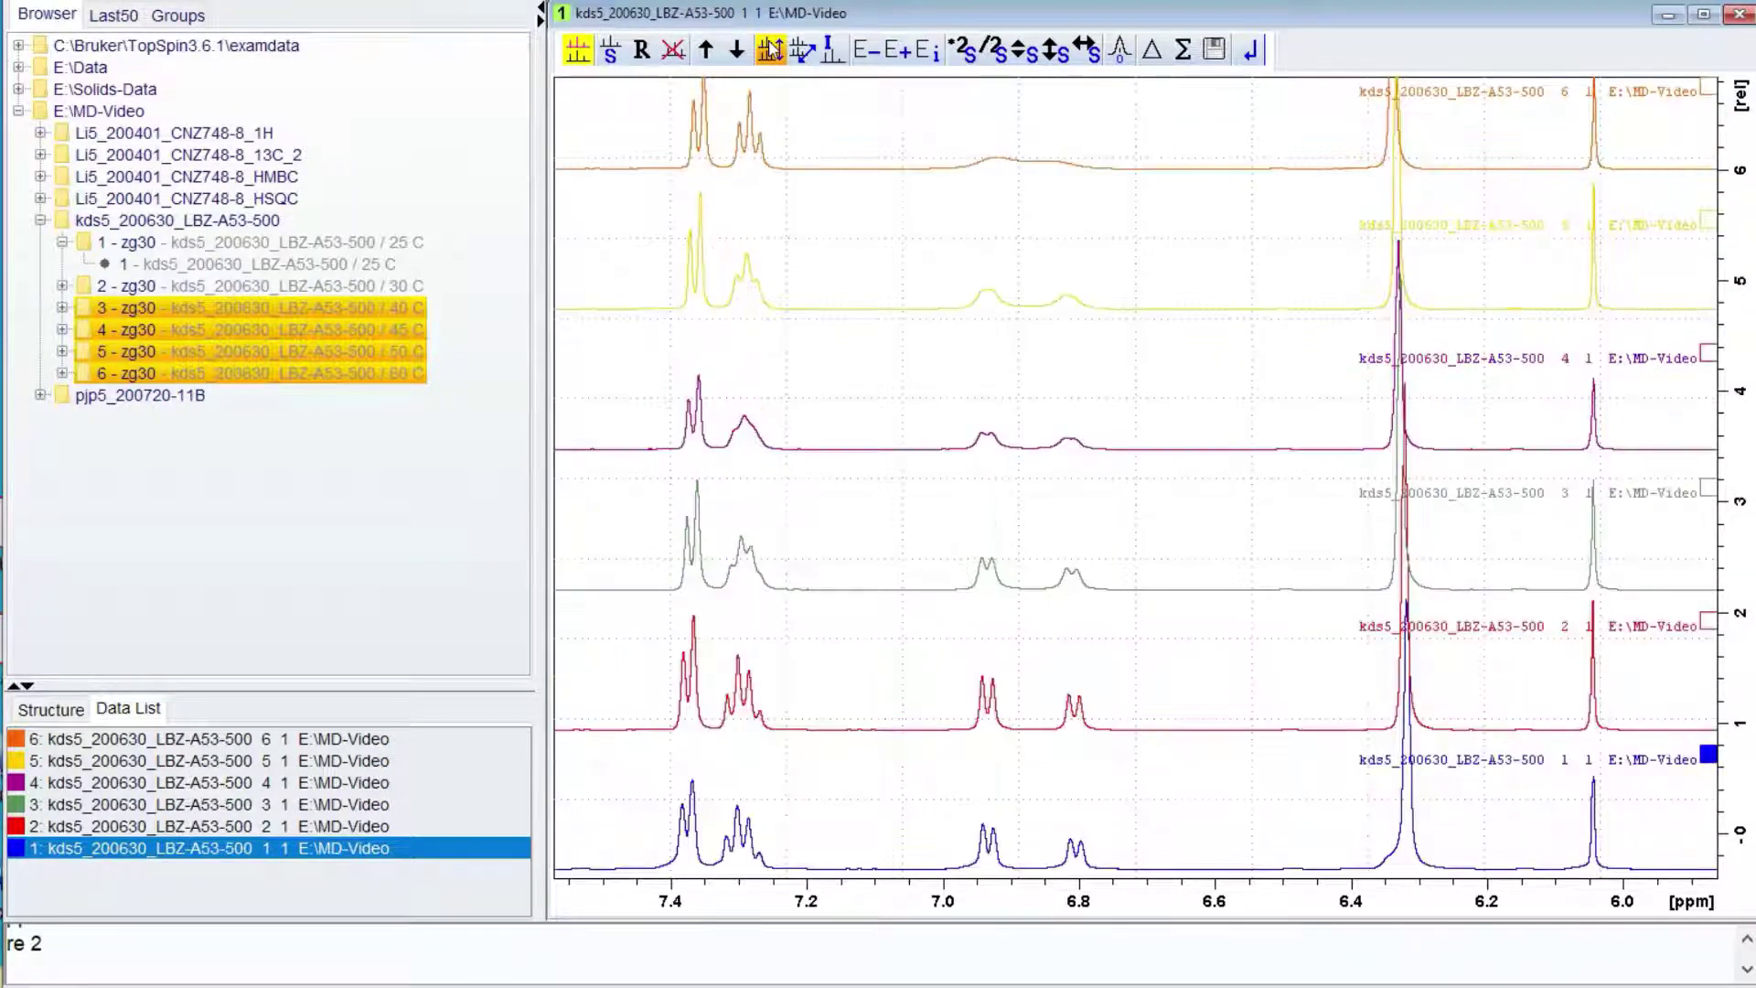
Toggle the stack view, ending on the closely offset stack.
{"action": "left_click", "coordinate": [771, 51]}
{"action": "left_click", "coordinate": [771, 51]}
{"action": "left_click", "coordinate": [771, 51]}
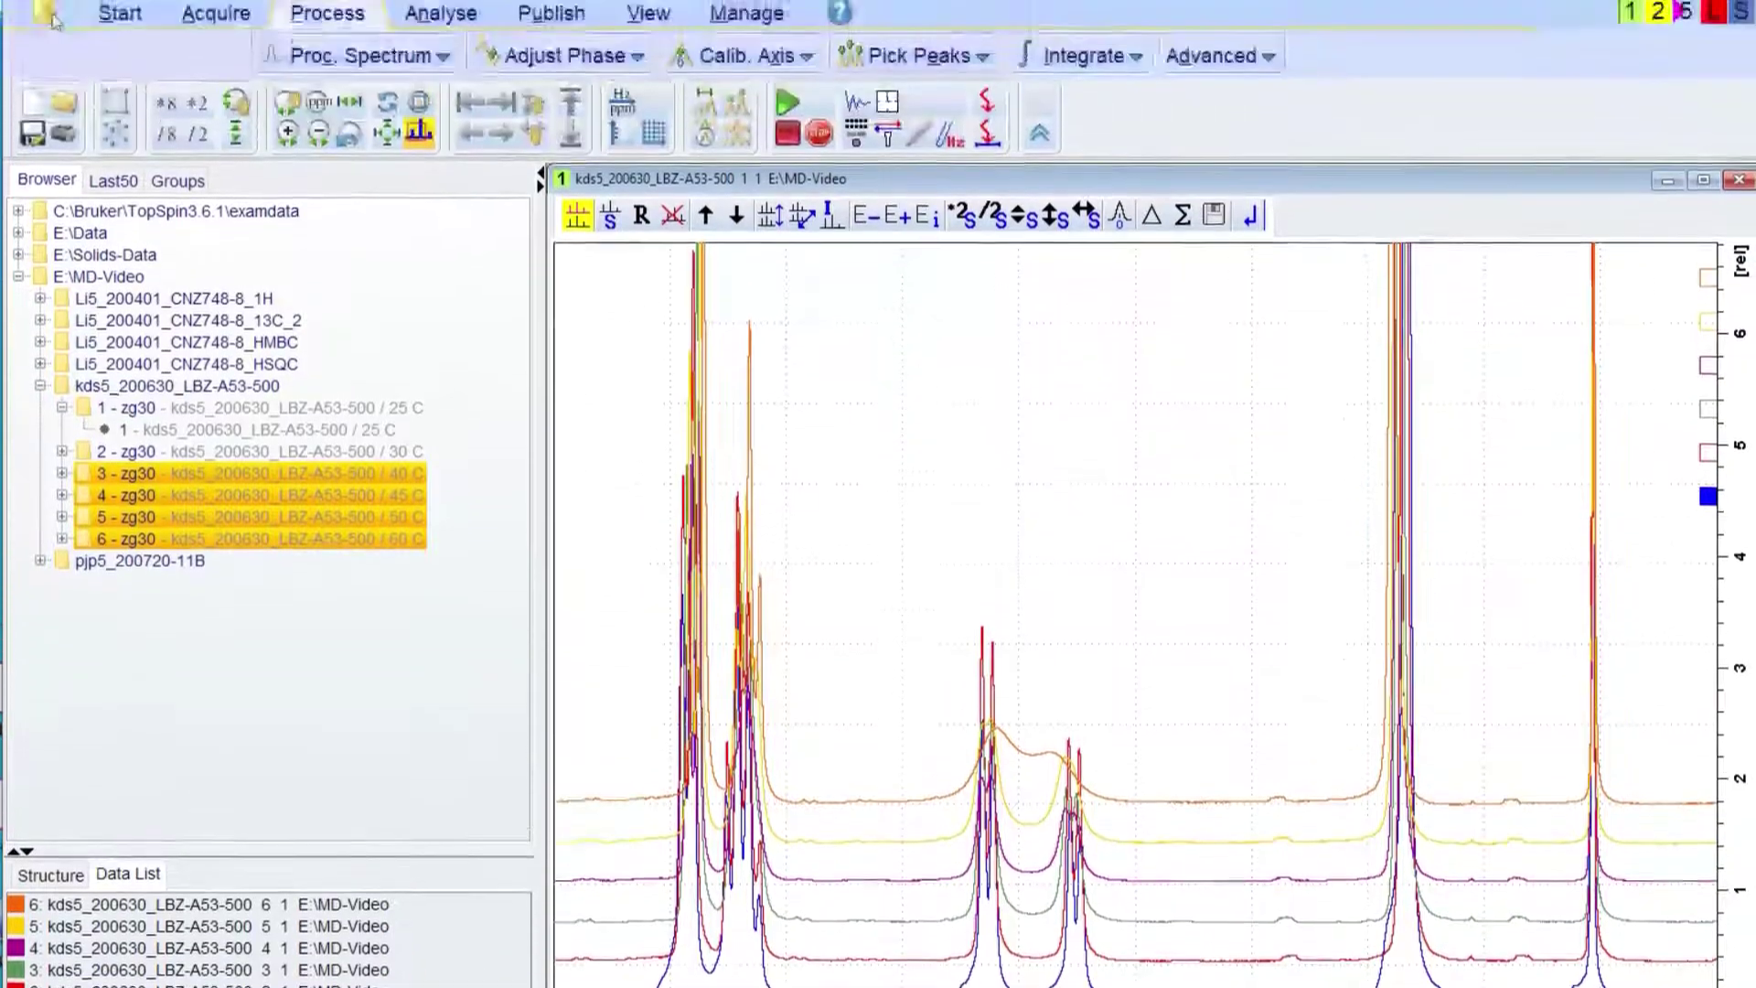
Print the active spectrum window on Legal paper in landscape orientation.
{"action": "left_click", "coordinate": [43, 48]}
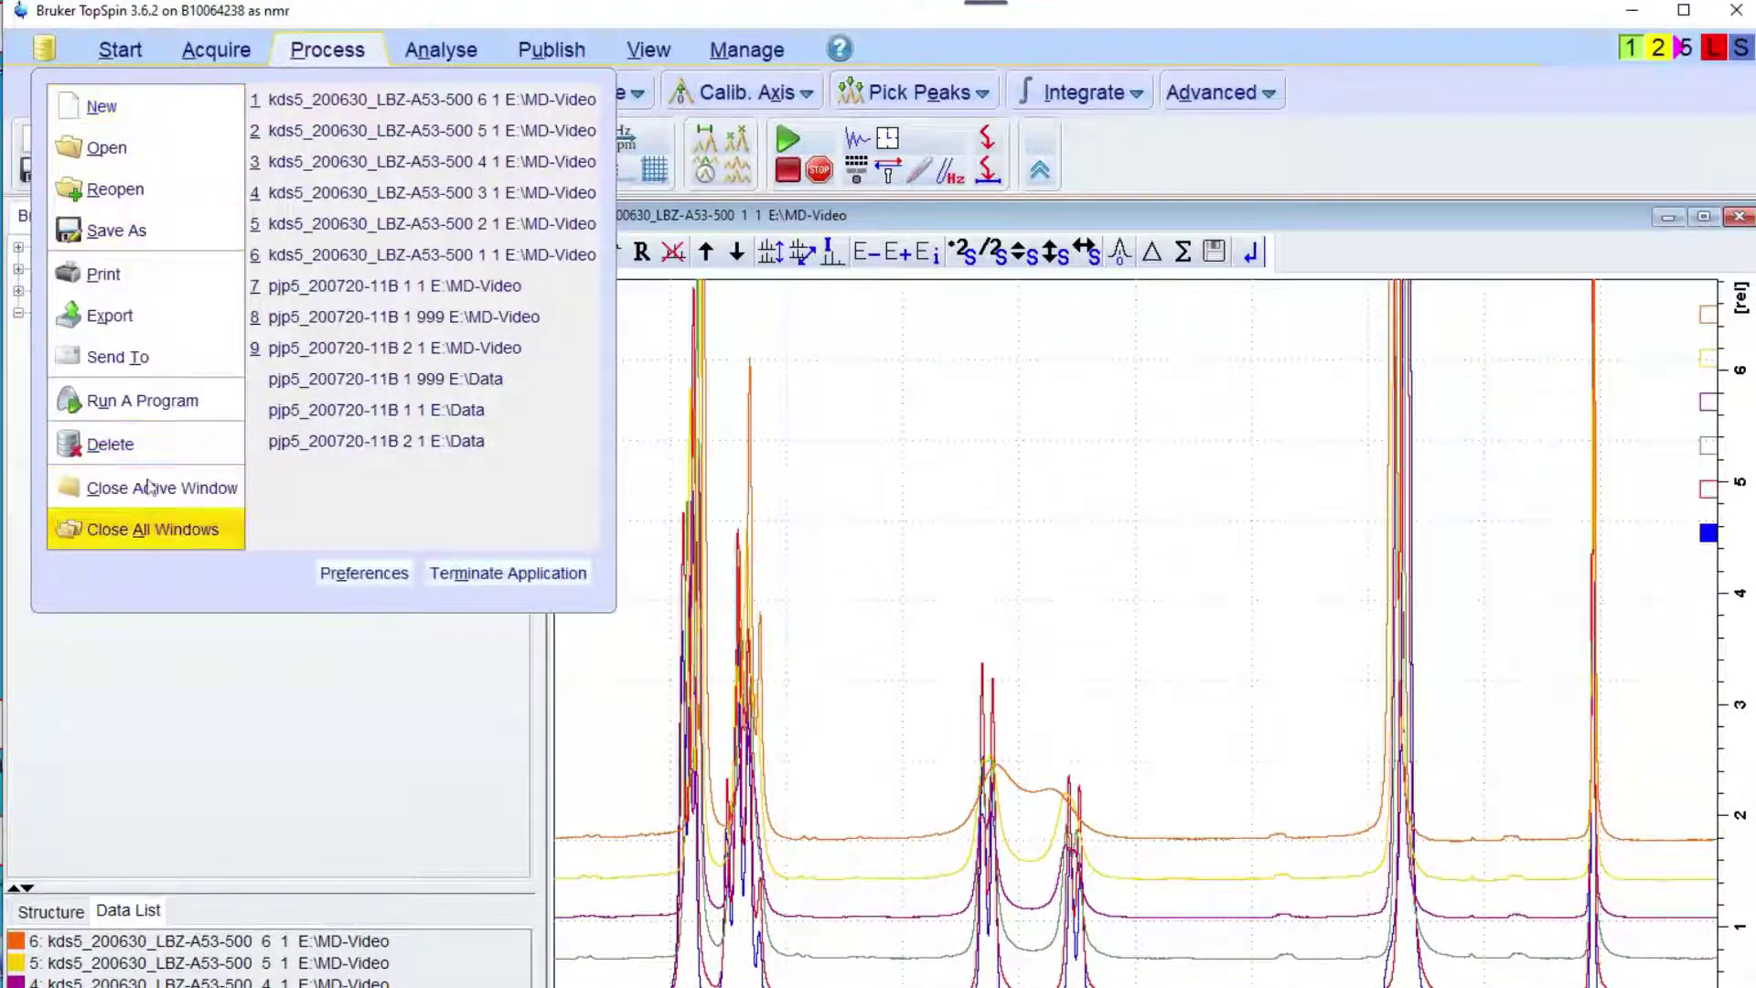
{"action": "left_click", "coordinate": [103, 274]}
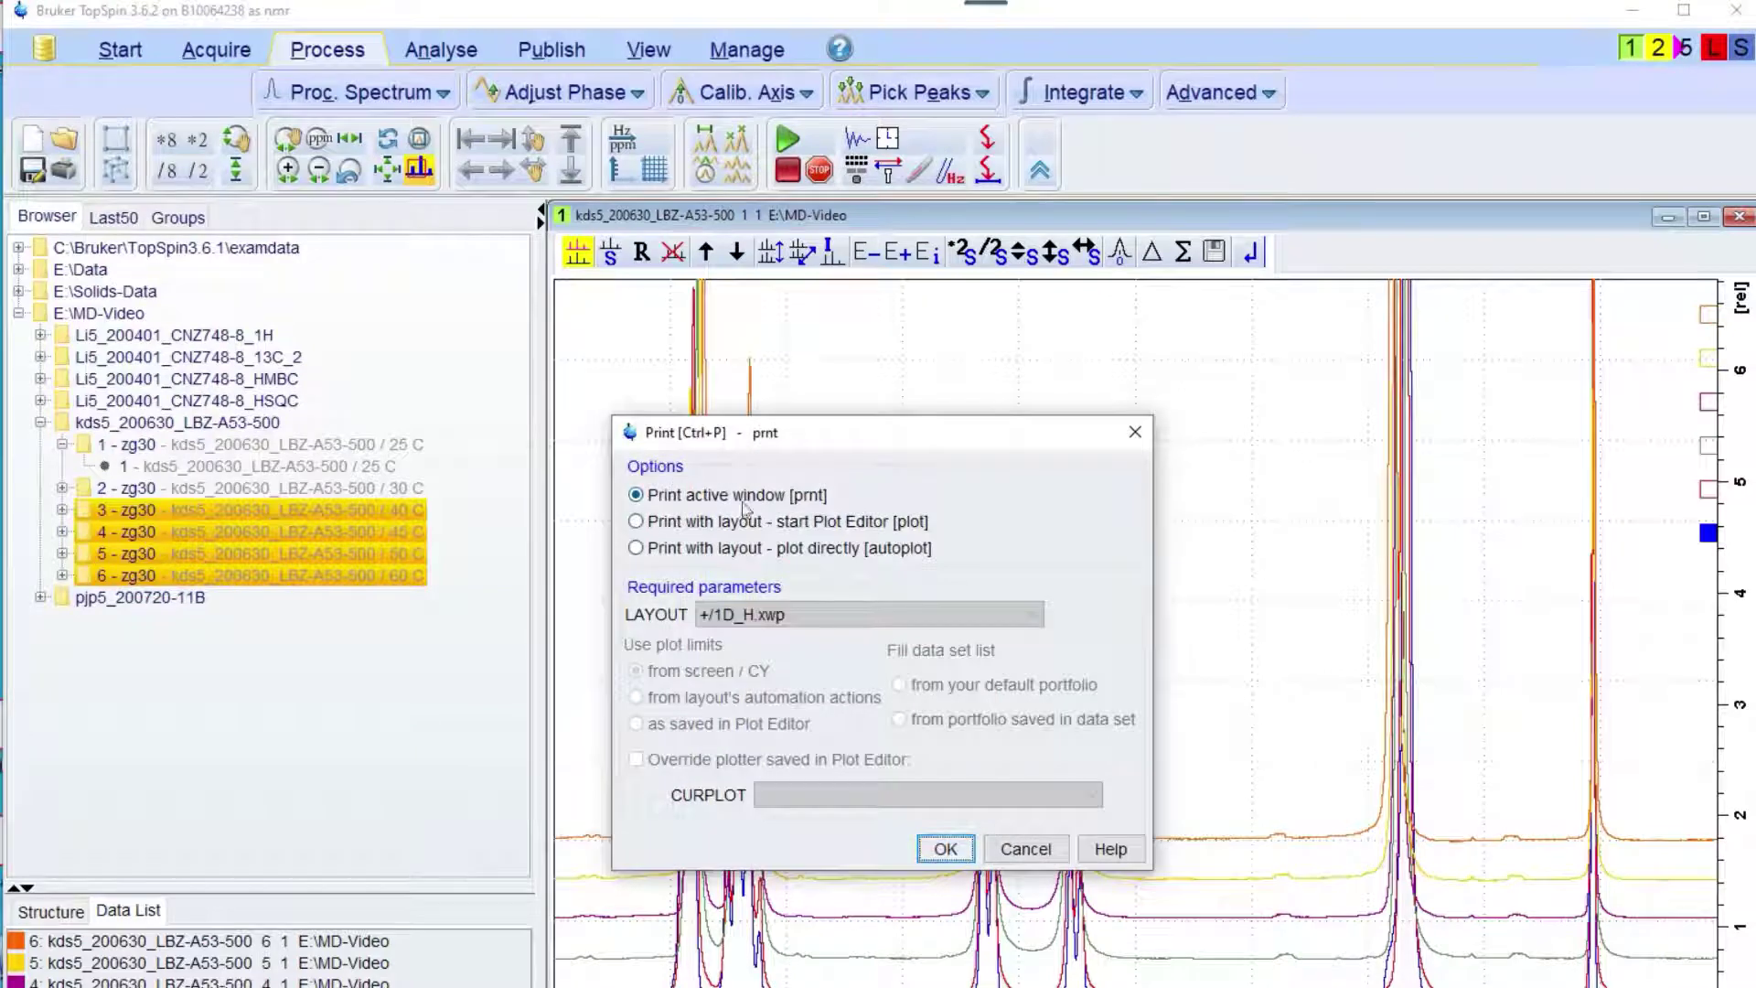
{"action": "left_click", "coordinate": [946, 851]}
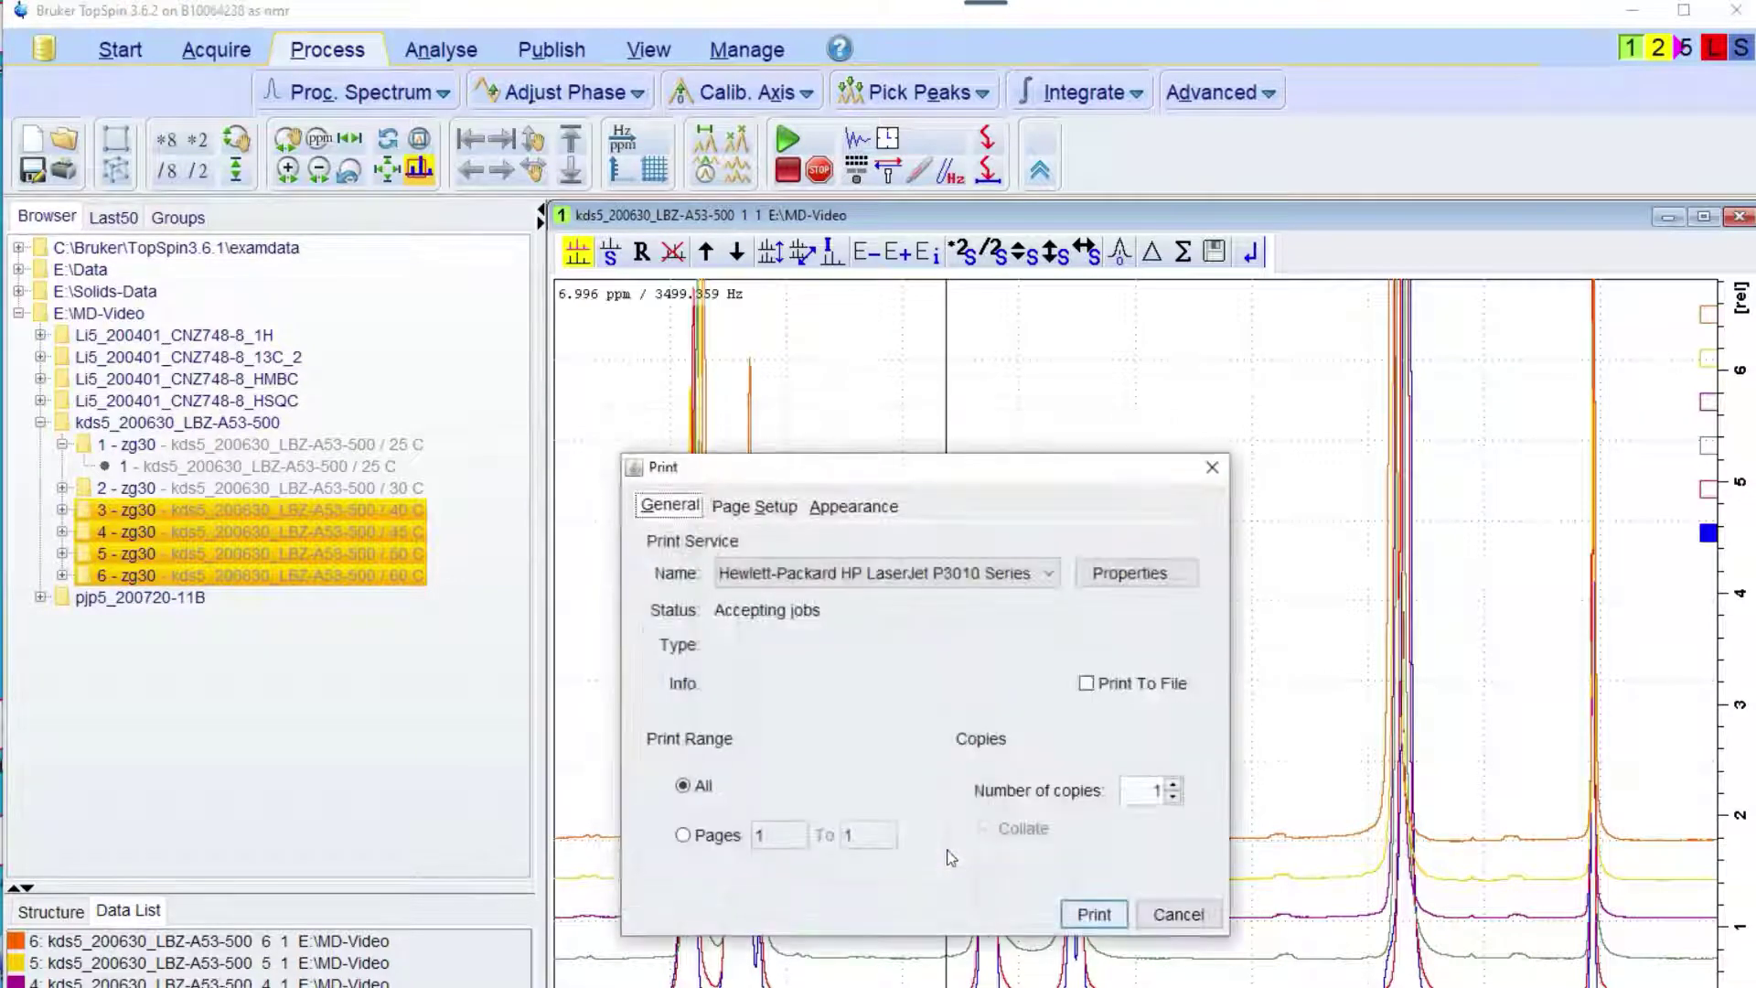
{"action": "left_click", "coordinate": [775, 506]}
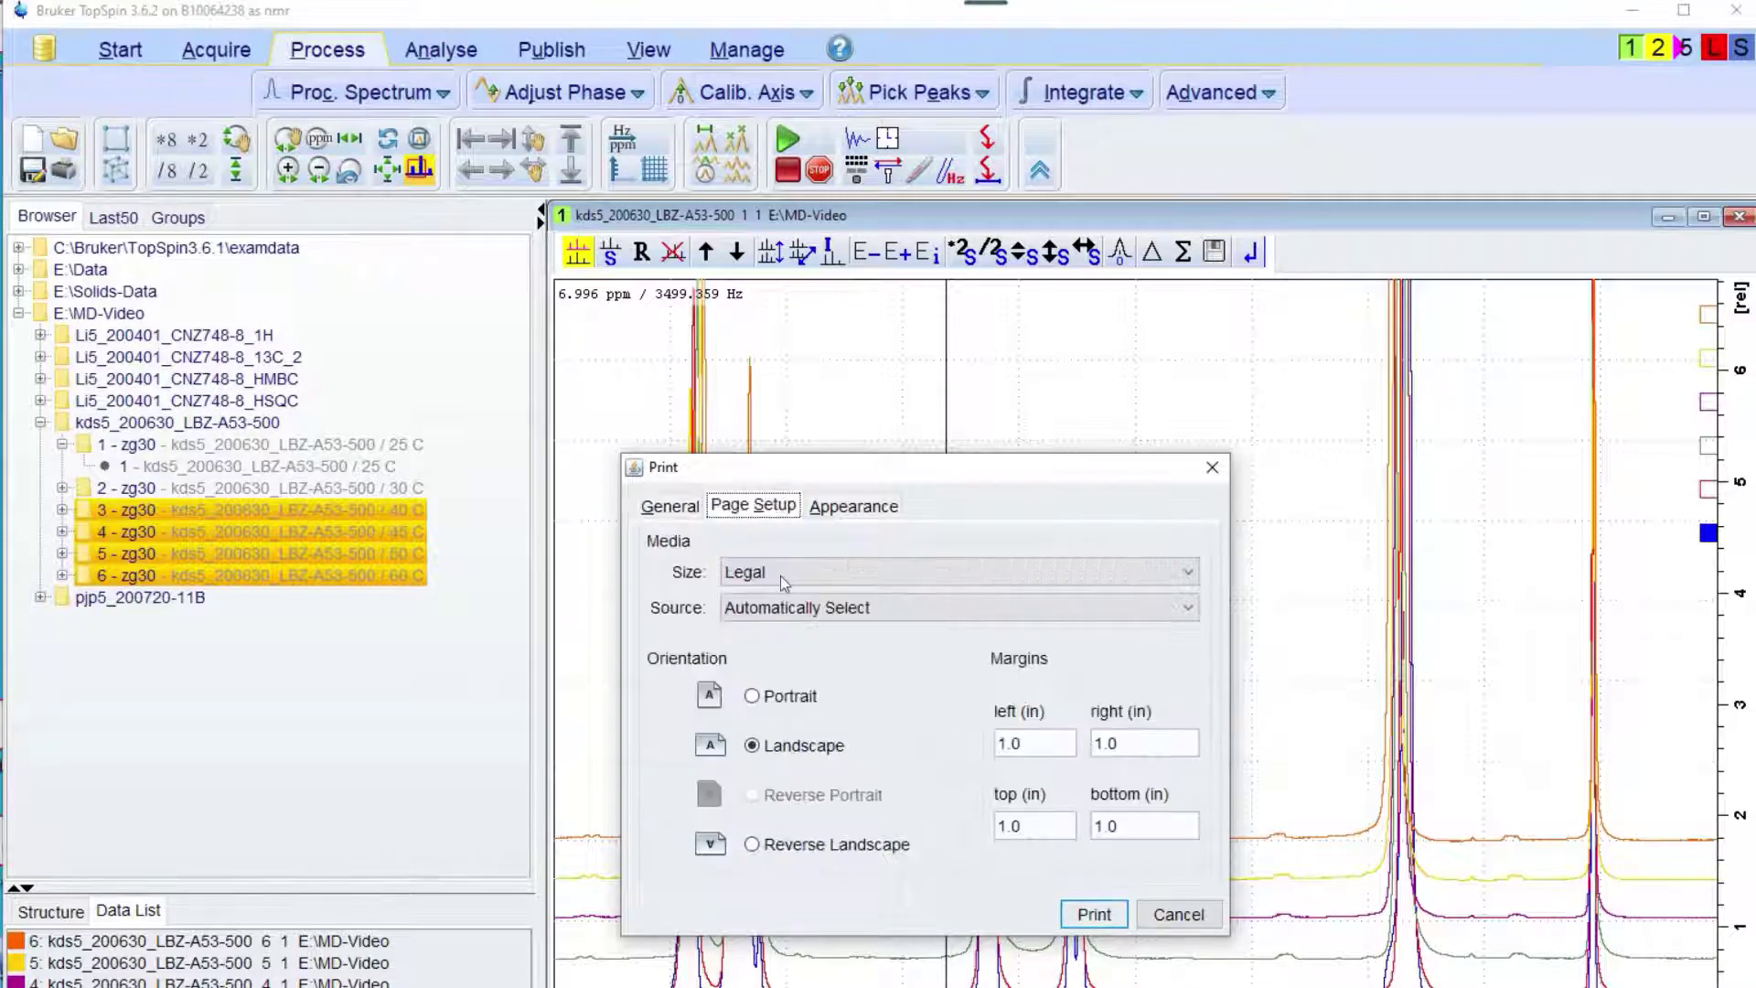
{"action": "left_click", "coordinate": [781, 574]}
{"action": "left_click", "coordinate": [783, 577]}
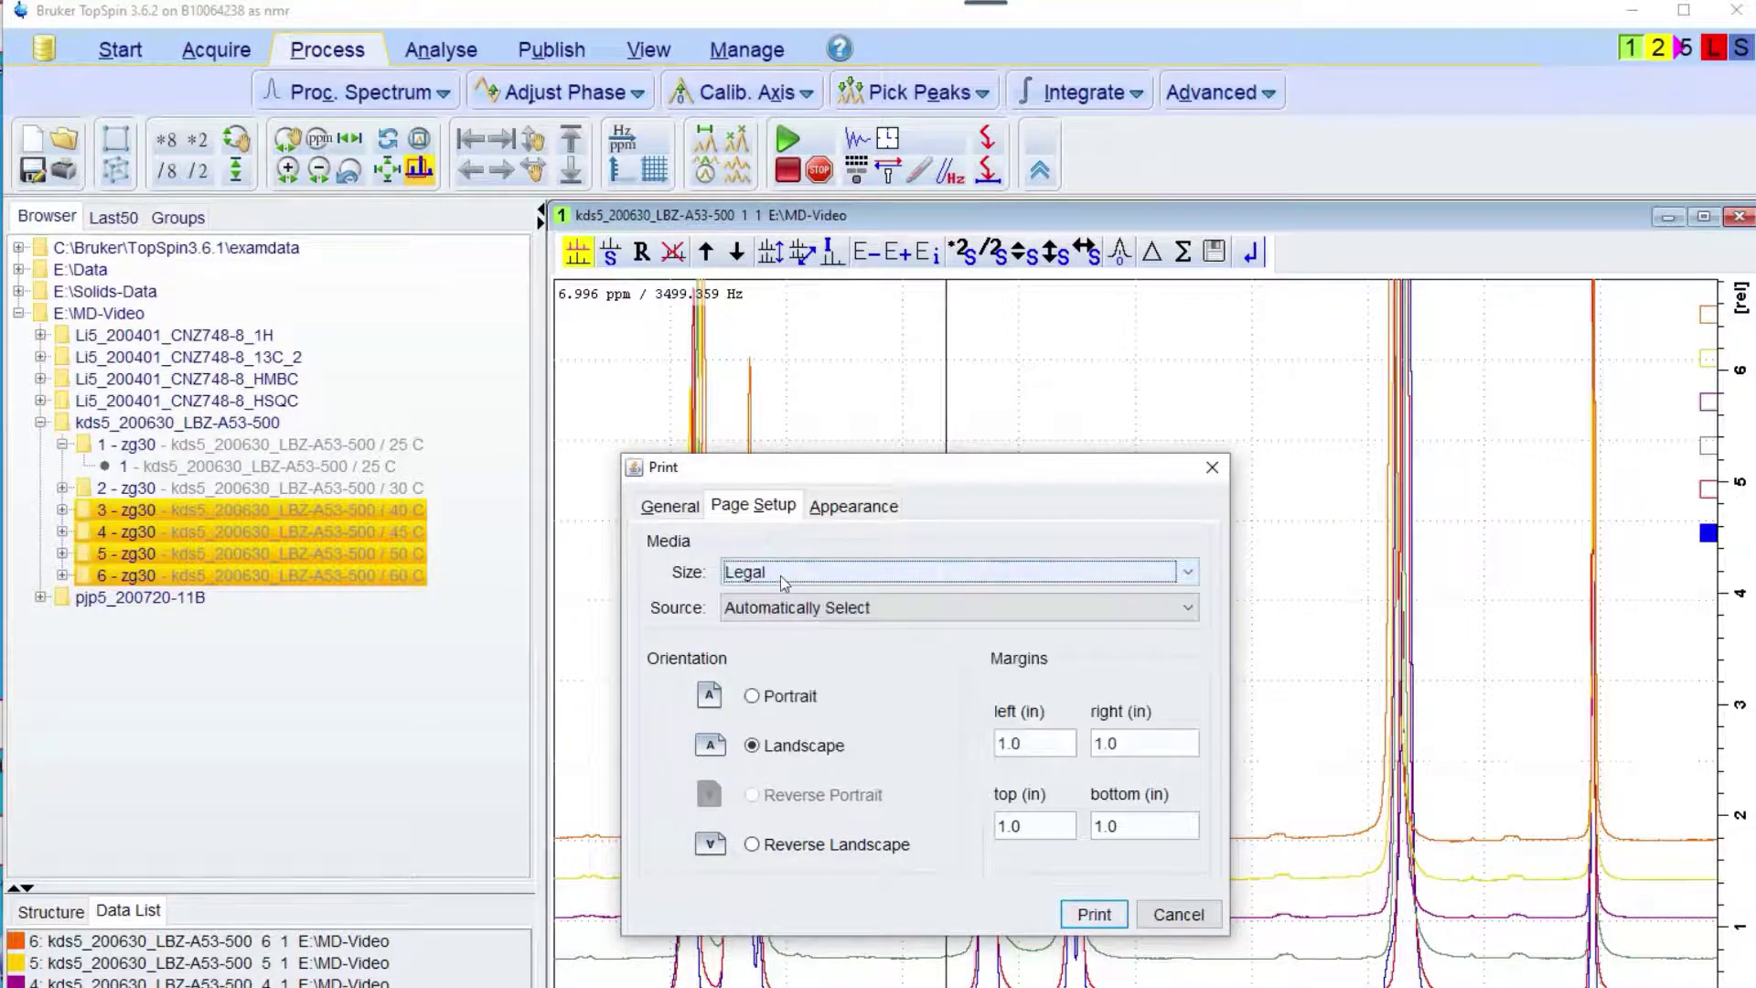
{"action": "left_click", "coordinate": [1098, 922]}
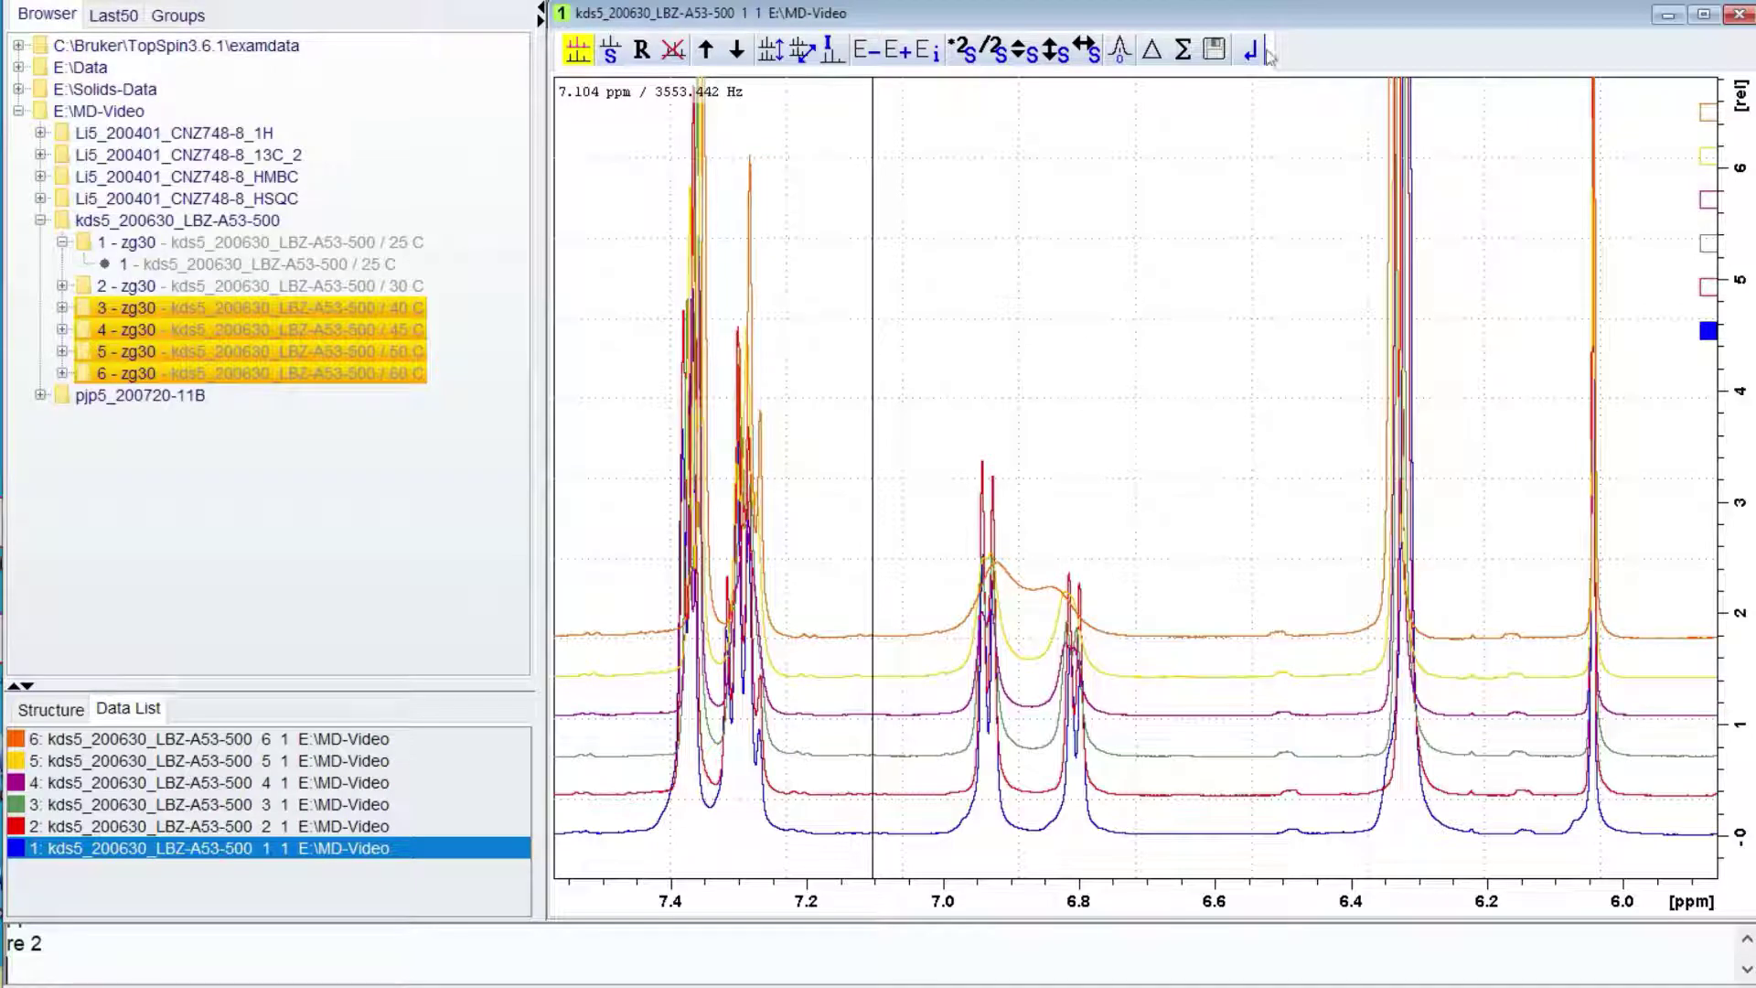
Open the CNZ748-8 HSQC spectrum and zoom into the 1–5 ppm aliphatic region.
{"action": "double_click", "coordinate": [149, 242]}
{"action": "double_click", "coordinate": [149, 242]}
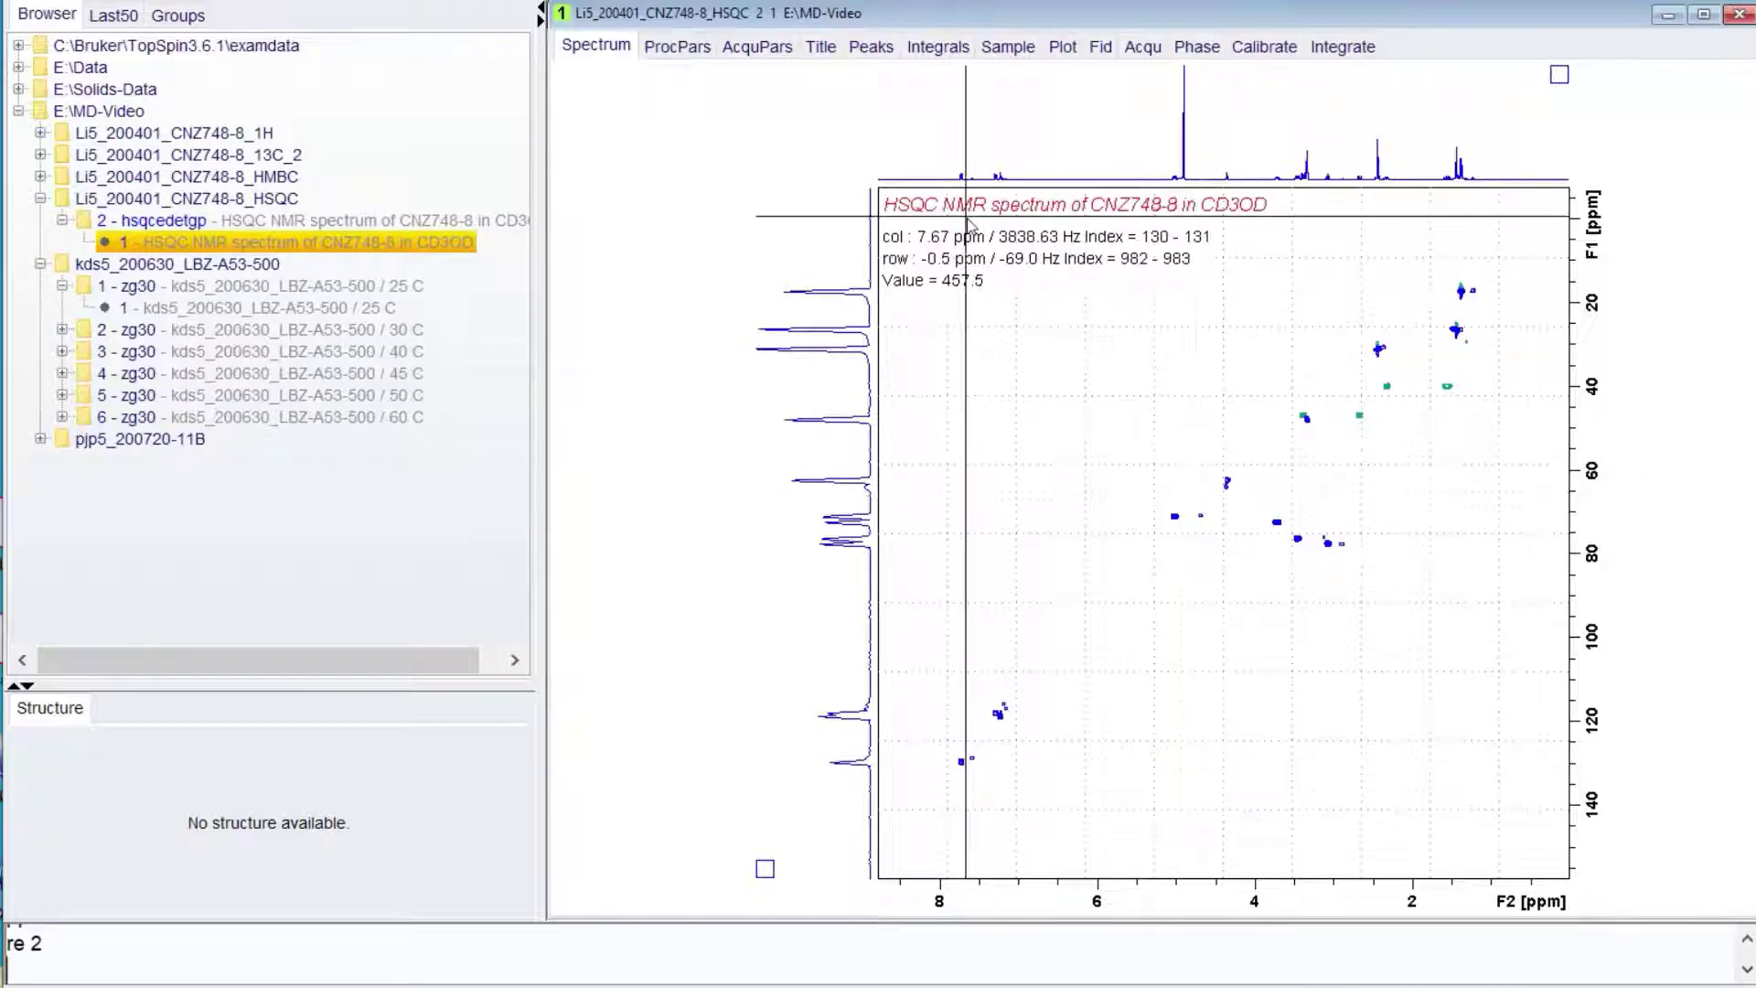
{"action": "left_click", "coordinate": [1155, 561]}
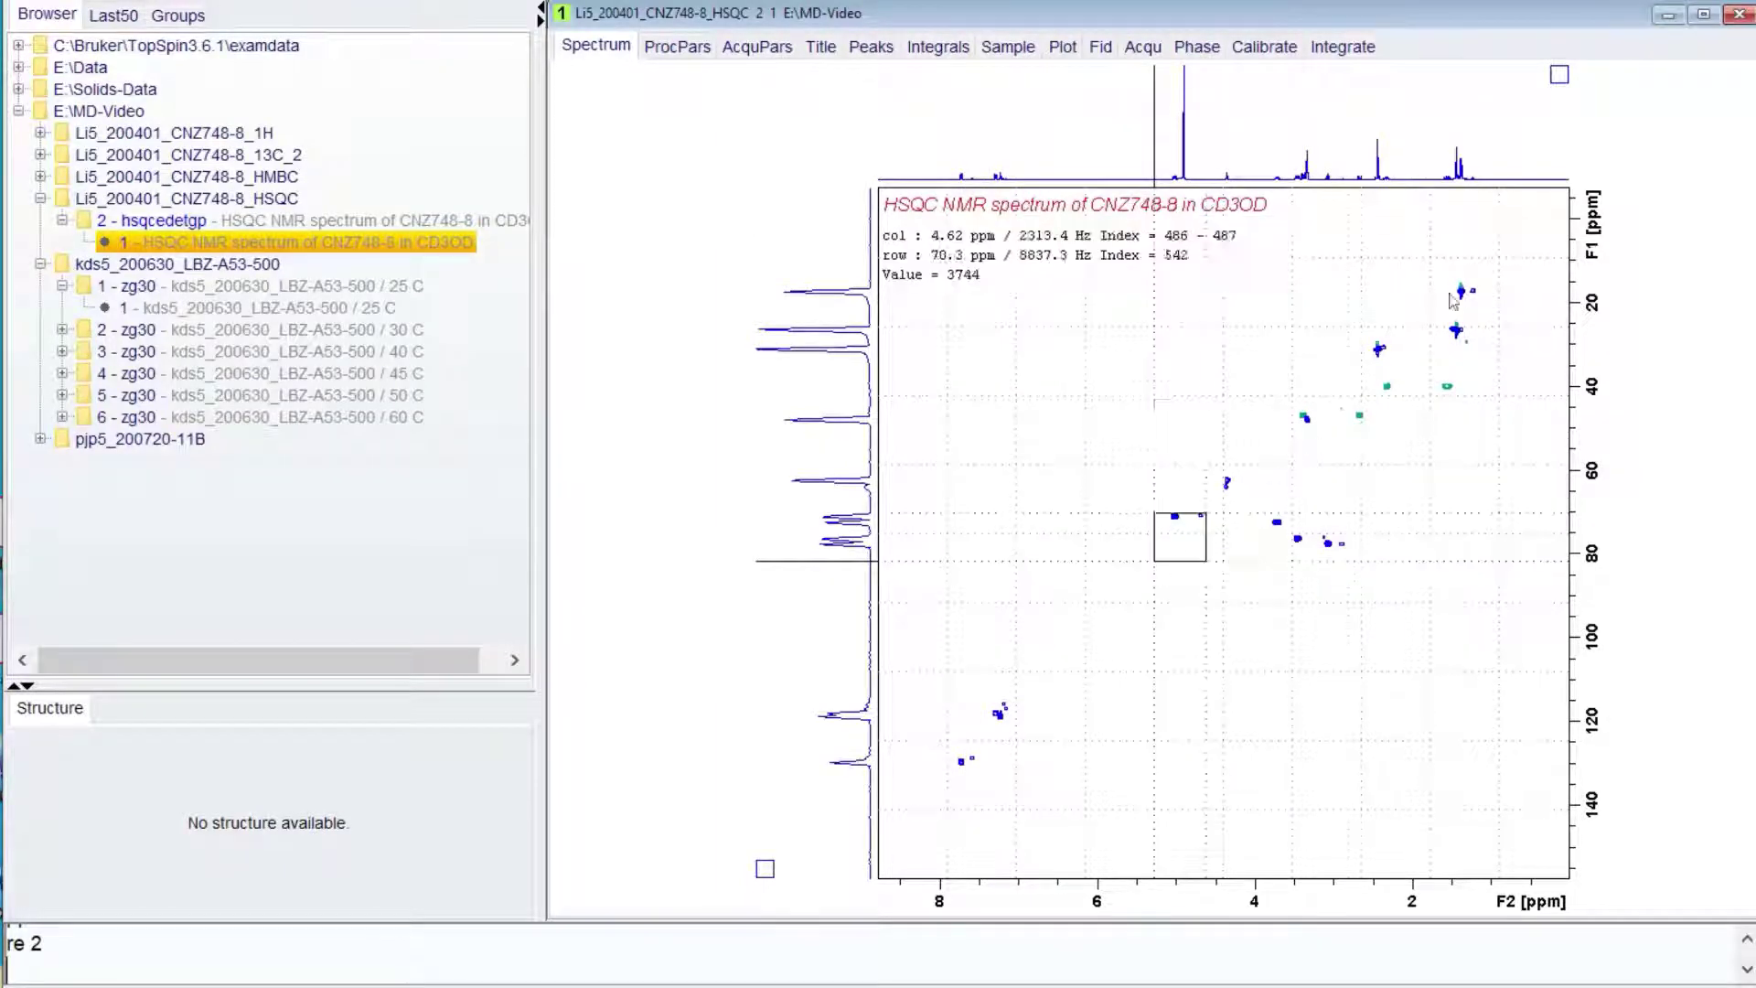
{"action": "left_click_drag", "start_coordinate": [1454, 301], "coordinate": [1489, 266]}
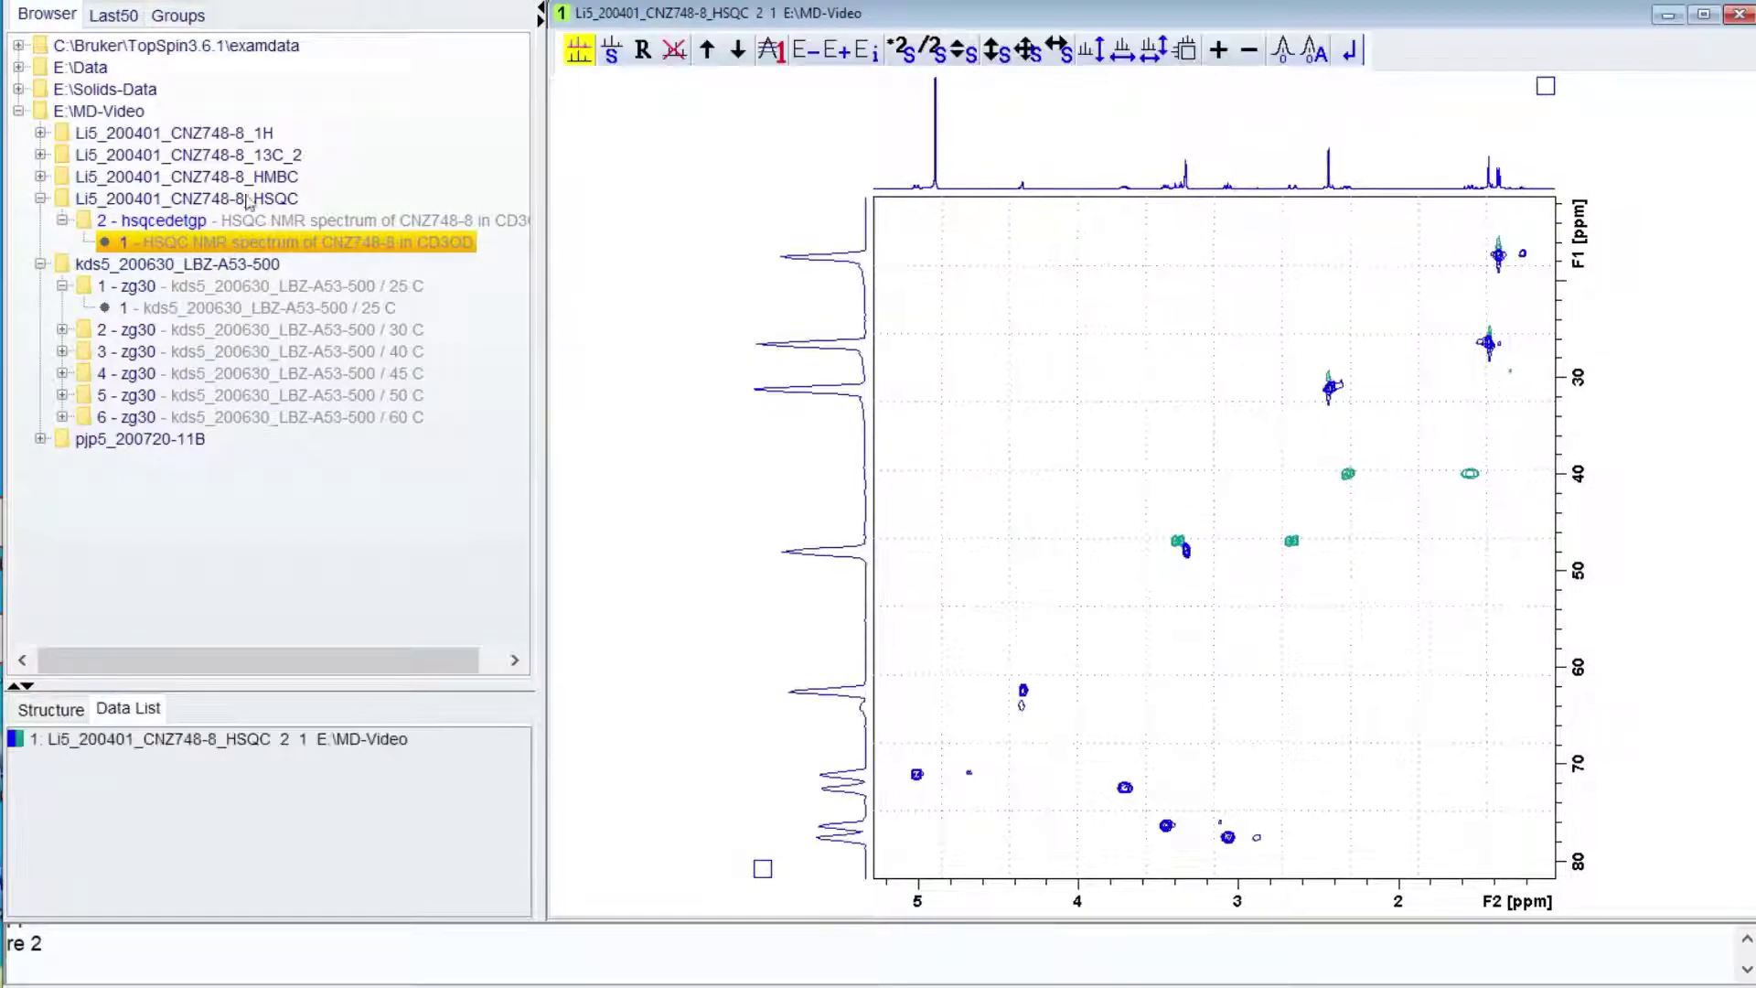
Overlay the HMBC and 13C_2 spectra and zoom to the 60–78 ppm cross-peaks.
{"action": "left_click_drag", "start_coordinate": [263, 177], "coordinate": [1088, 405]}
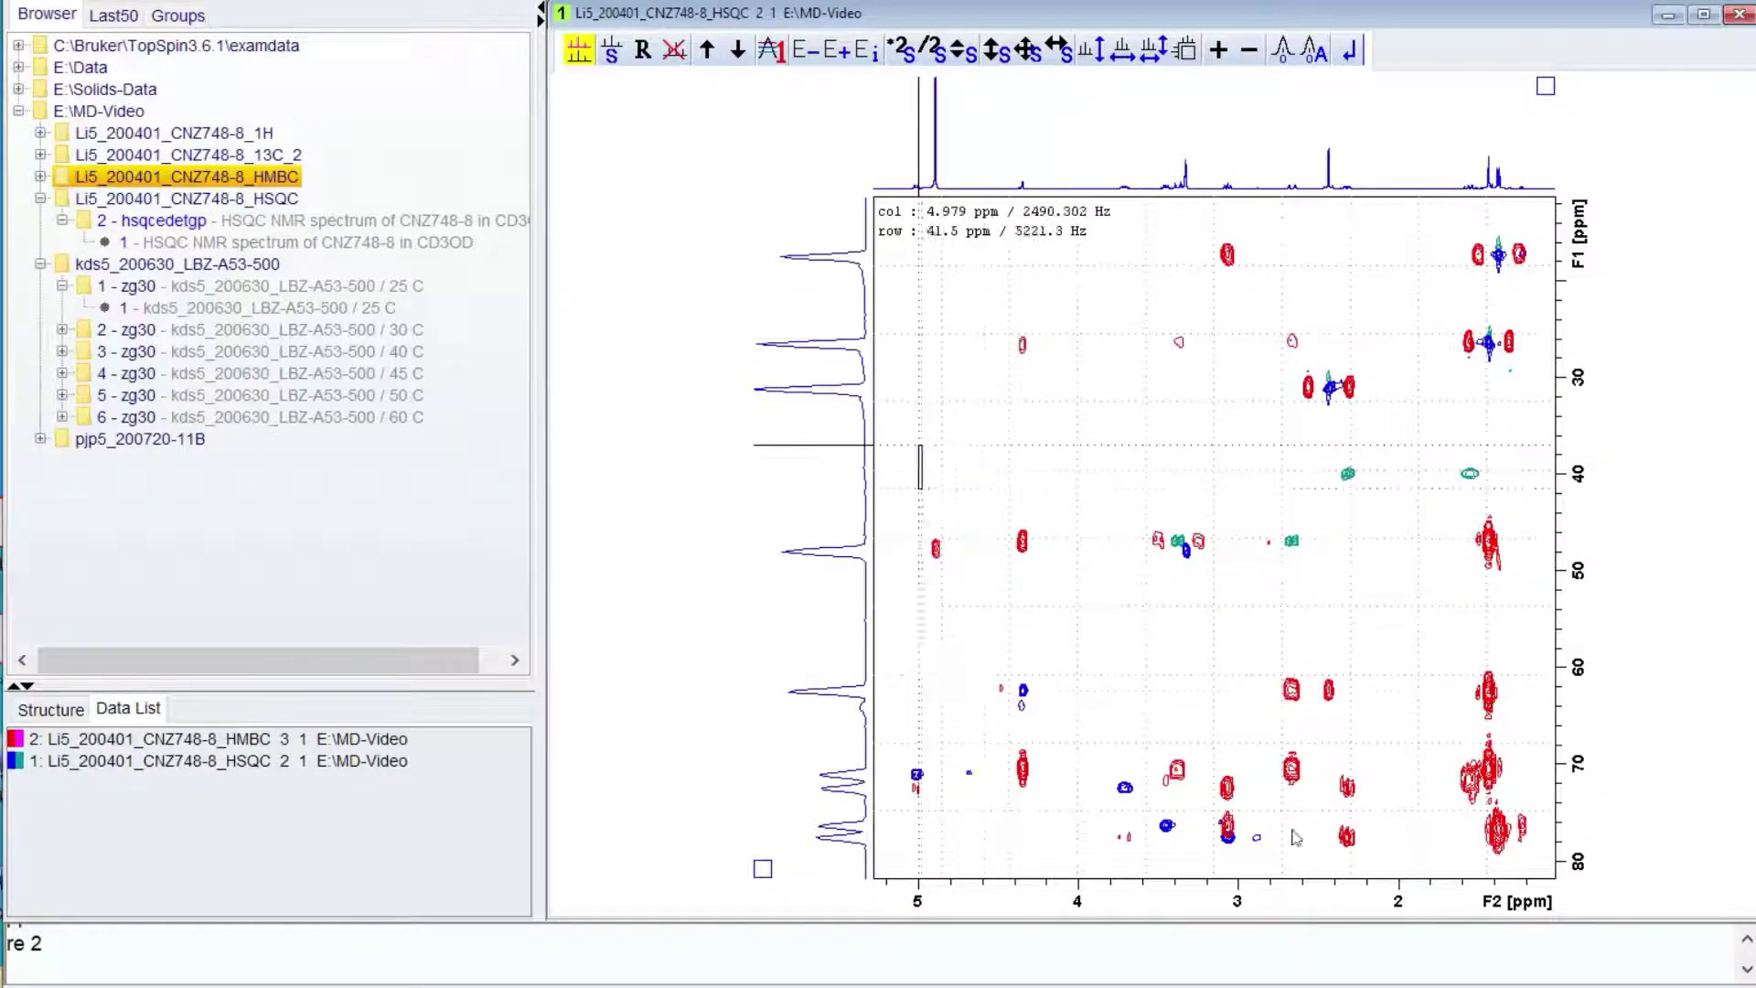
{"action": "left_click_drag", "start_coordinate": [918, 445], "coordinate": [1528, 862]}
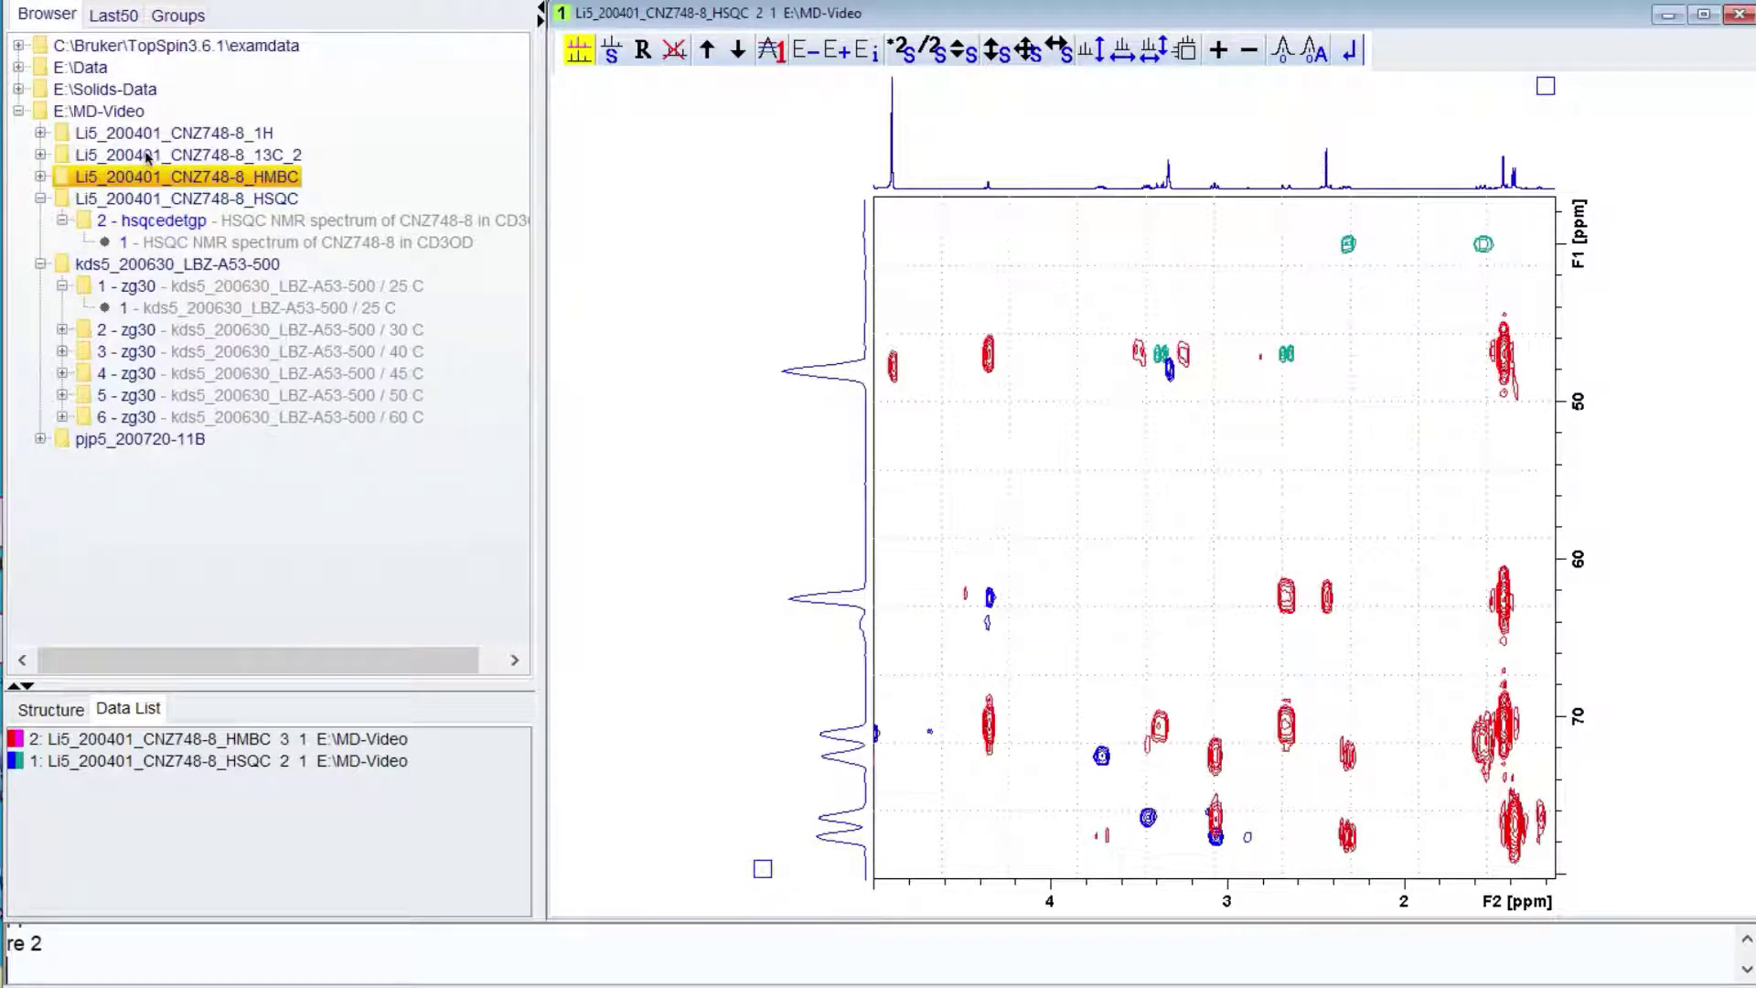
{"action": "left_click_drag", "start_coordinate": [146, 157], "coordinate": [1392, 515]}
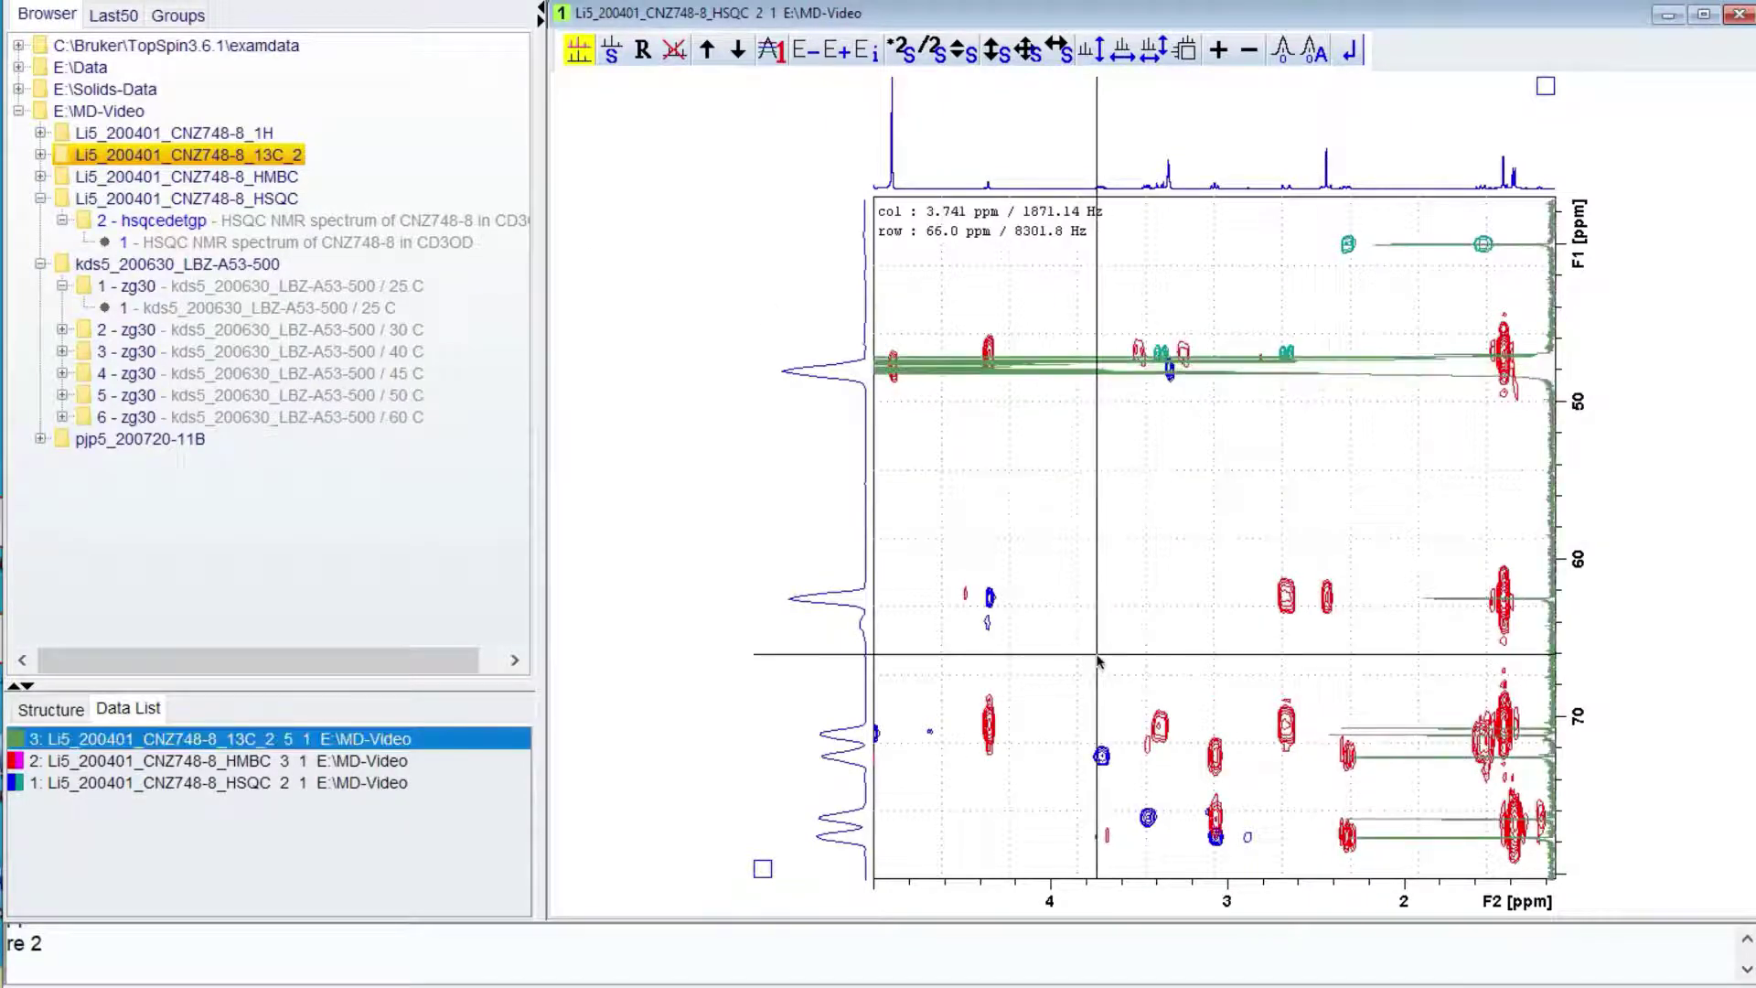
{"action": "left_click_drag", "start_coordinate": [952, 542], "coordinate": [1533, 867]}
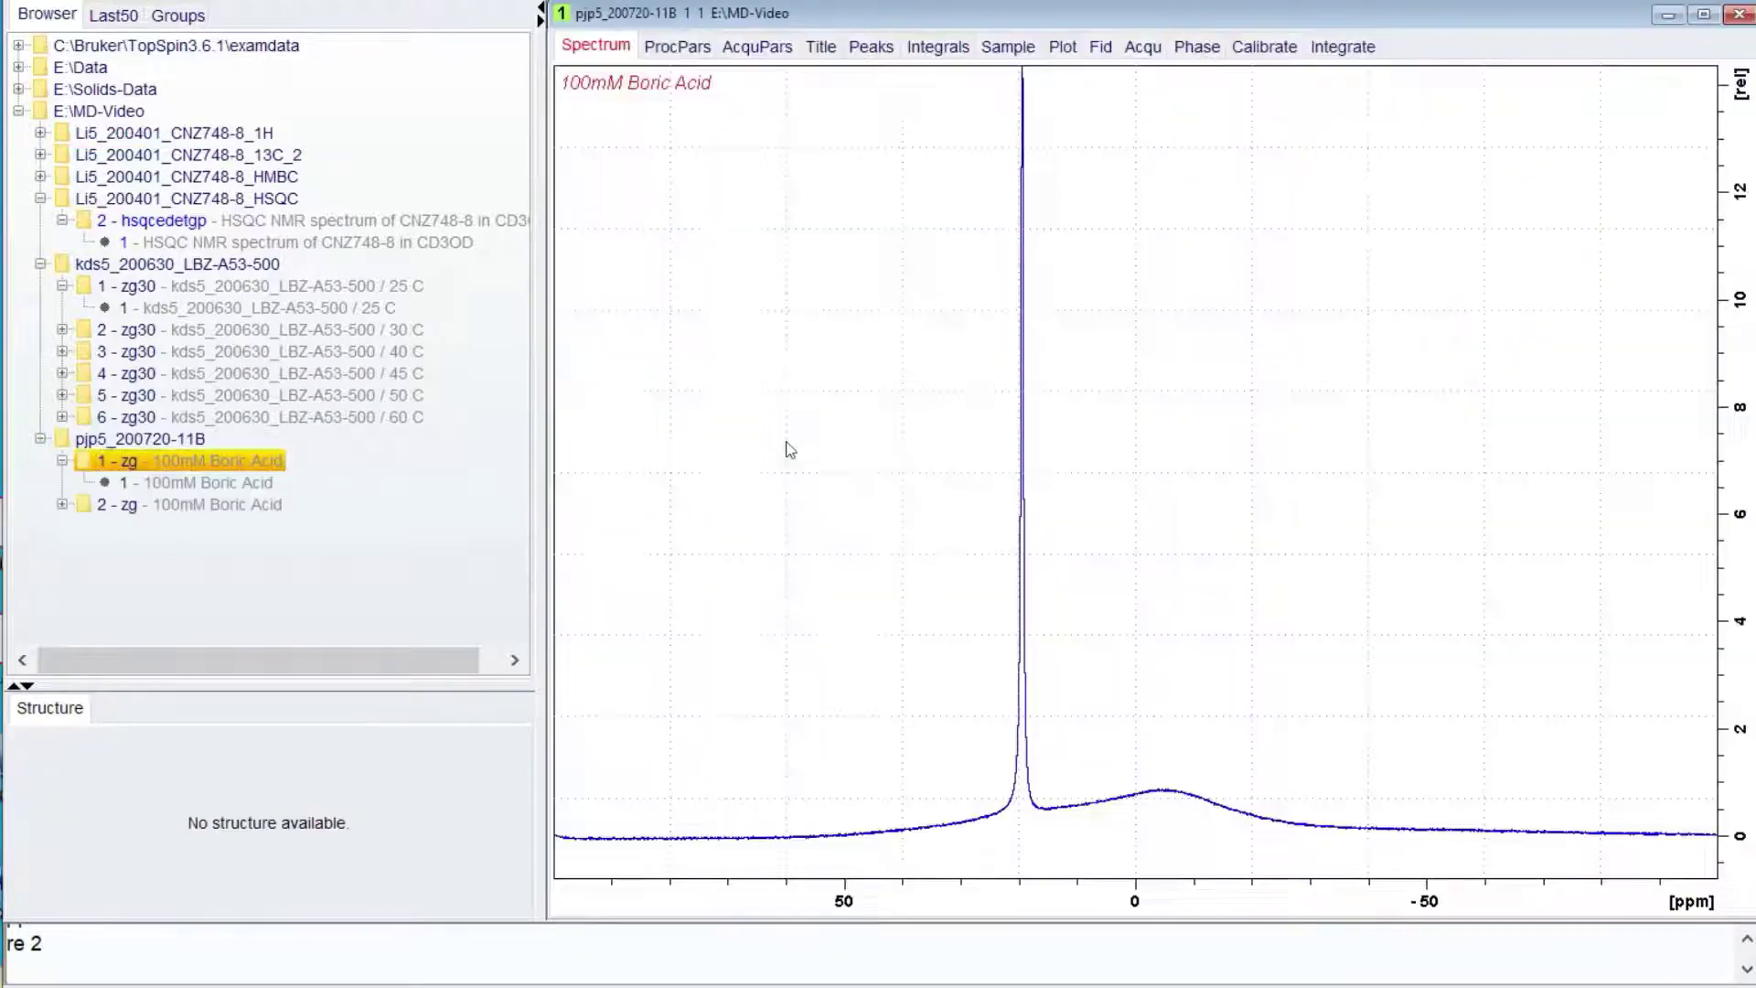
Expand expno 2 of pjp5_200720-11B and drag its procno 1 onto the boric acid spectrum.
{"action": "scroll", "coordinate": [796, 451], "scroll_direction": "down", "scroll_amount": 1}
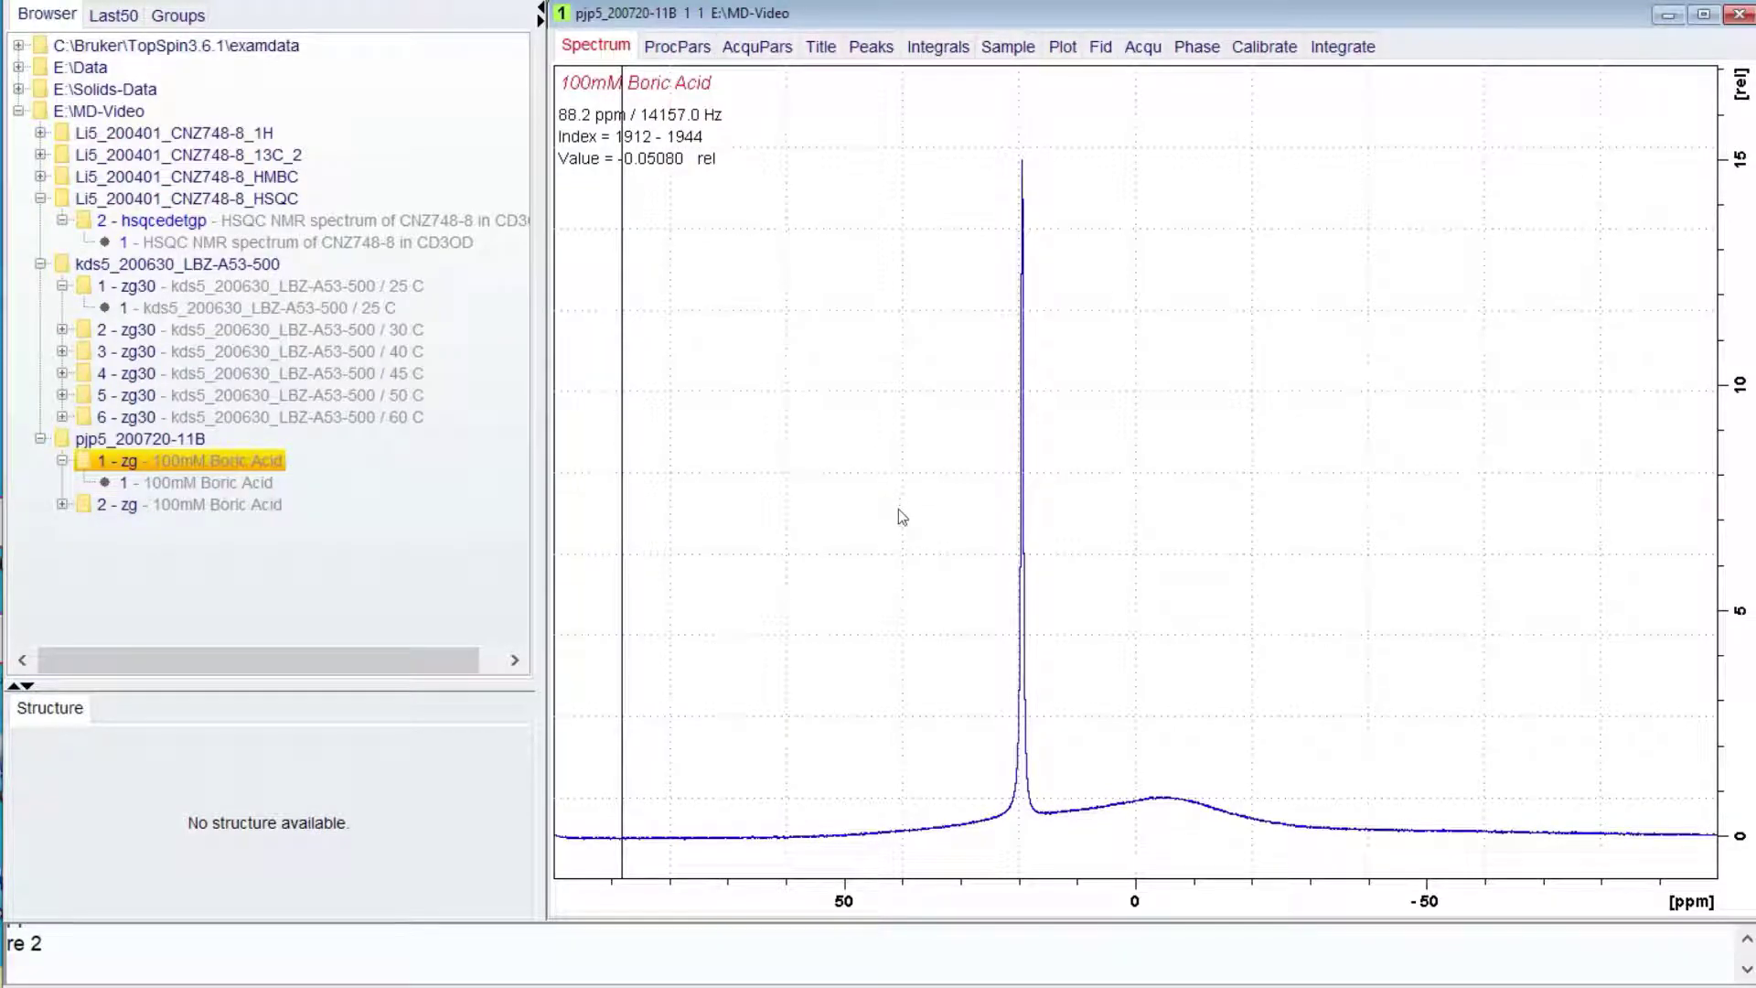
{"action": "scroll", "coordinate": [1178, 569], "scroll_direction": "up", "scroll_amount": 2}
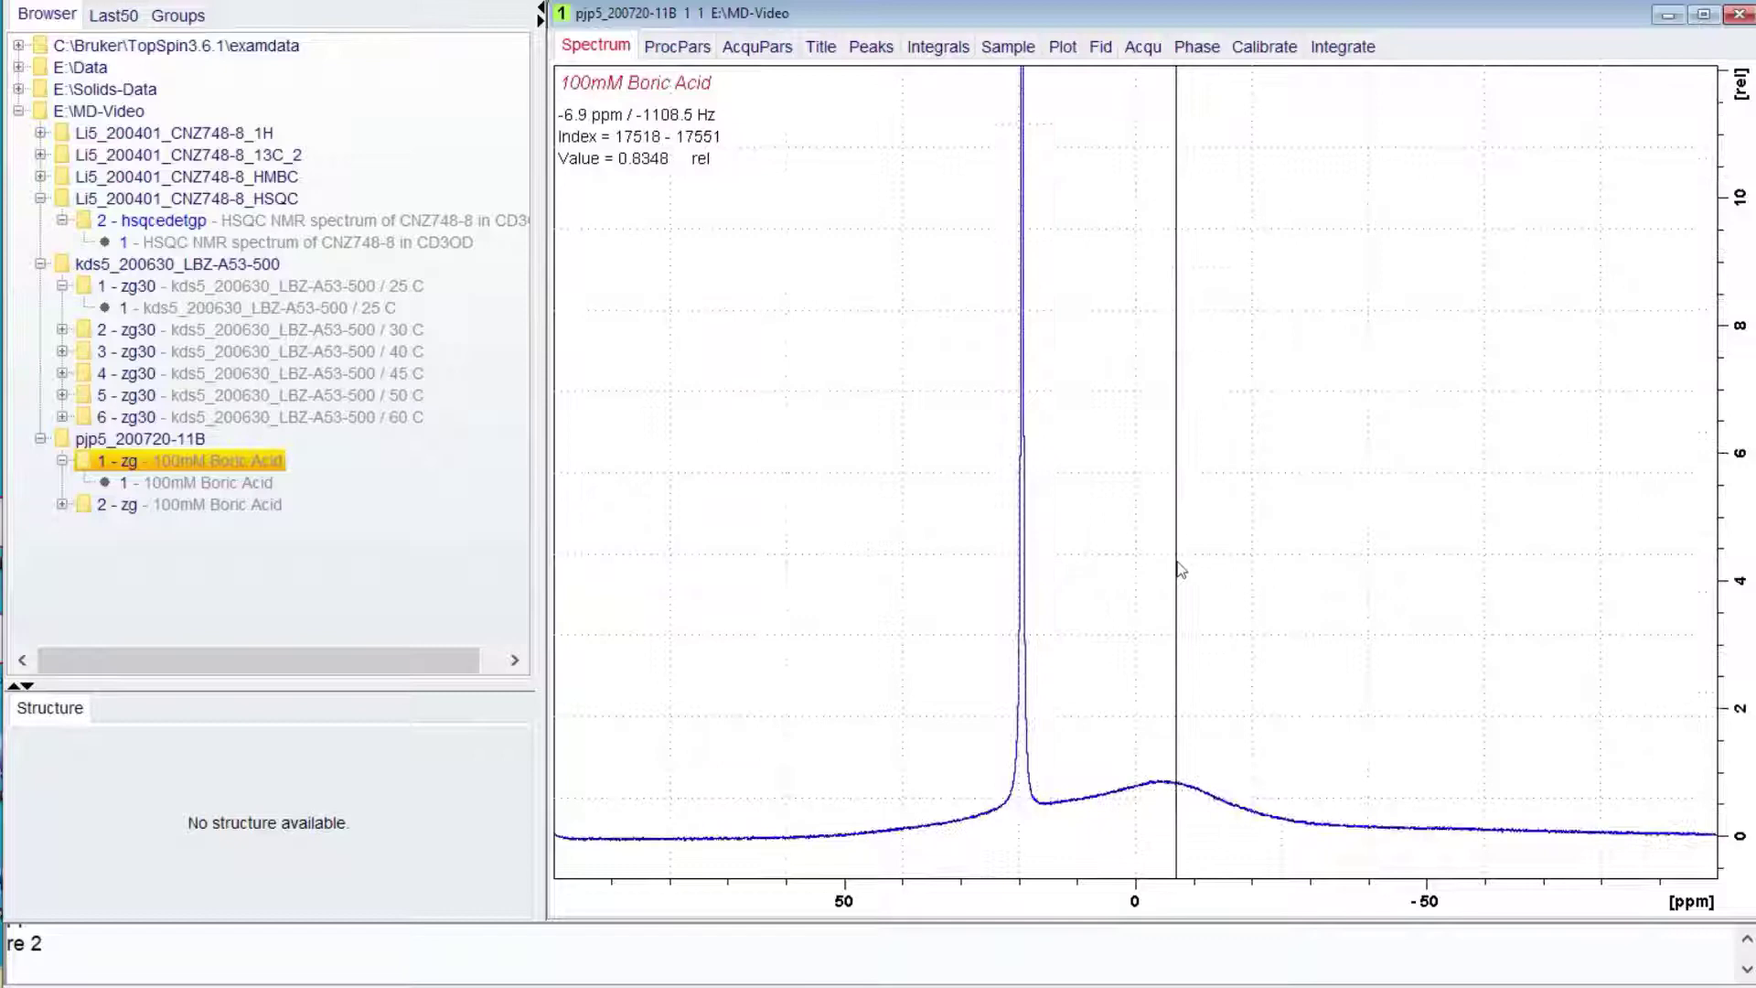
{"action": "scroll", "coordinate": [1180, 569], "scroll_direction": "up", "scroll_amount": 4}
{"action": "scroll", "coordinate": [1180, 569], "scroll_direction": "up", "scroll_amount": 1}
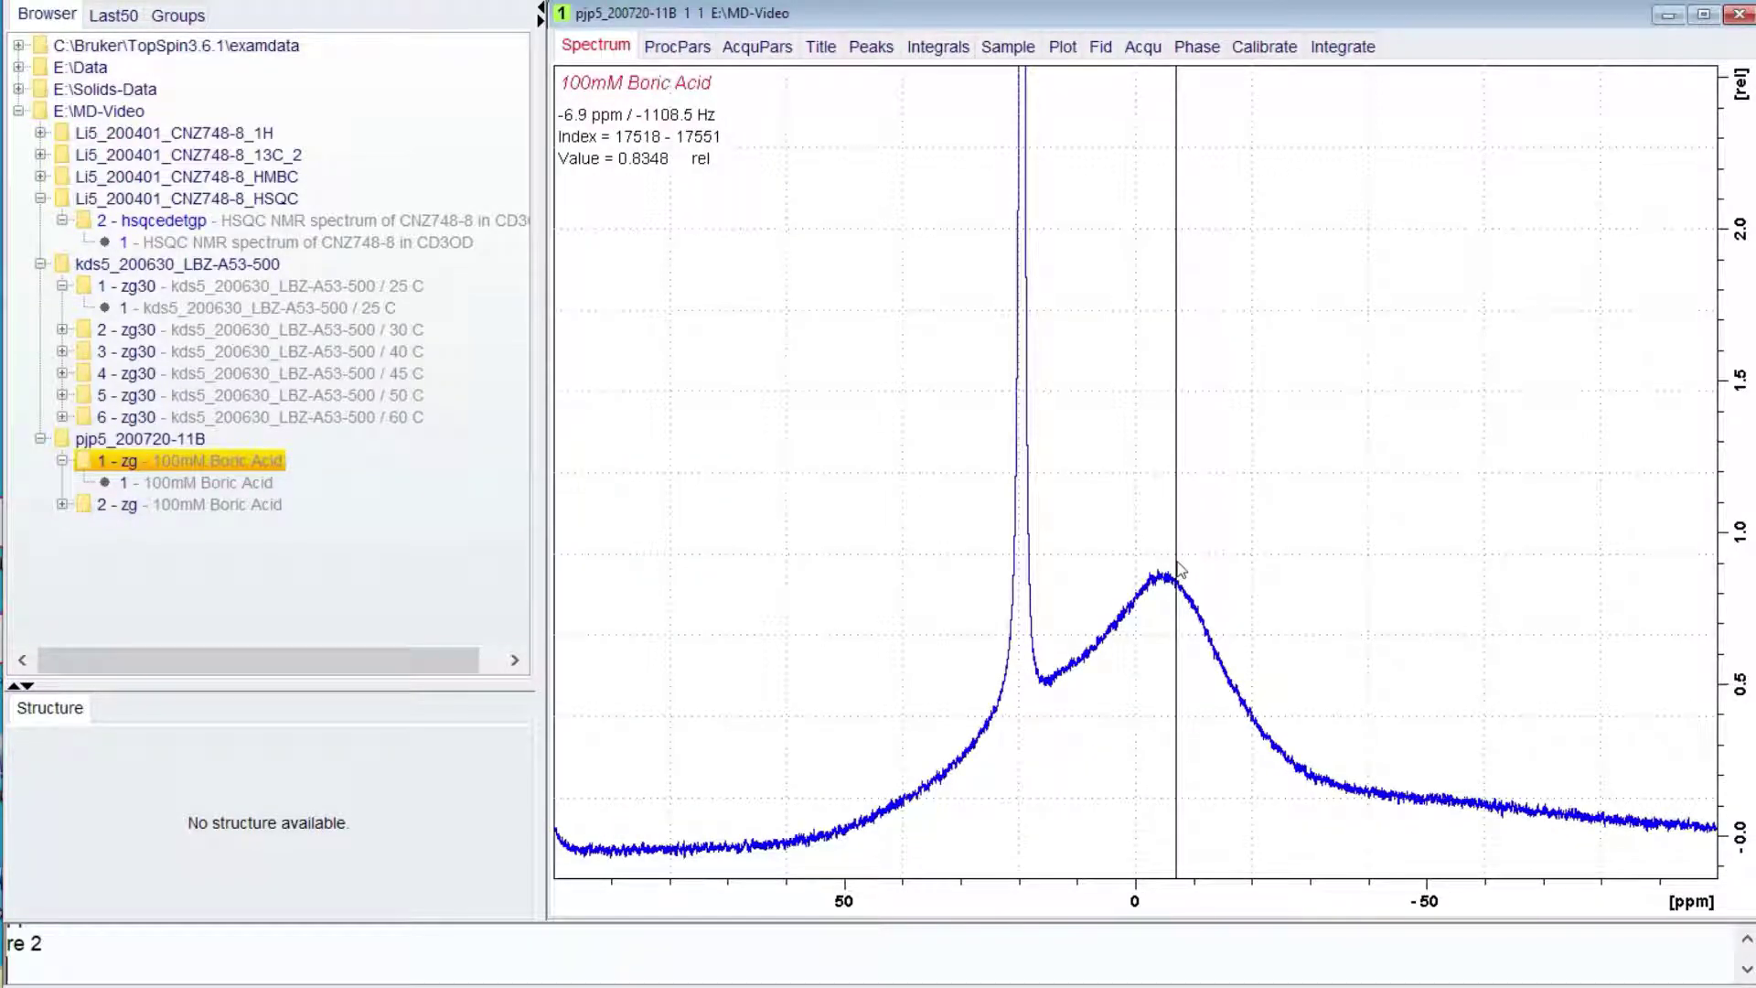
{"action": "scroll", "coordinate": [1180, 569], "scroll_direction": "down", "scroll_amount": 2}
{"action": "scroll", "coordinate": [1178, 569], "scroll_direction": "down", "scroll_amount": 3}
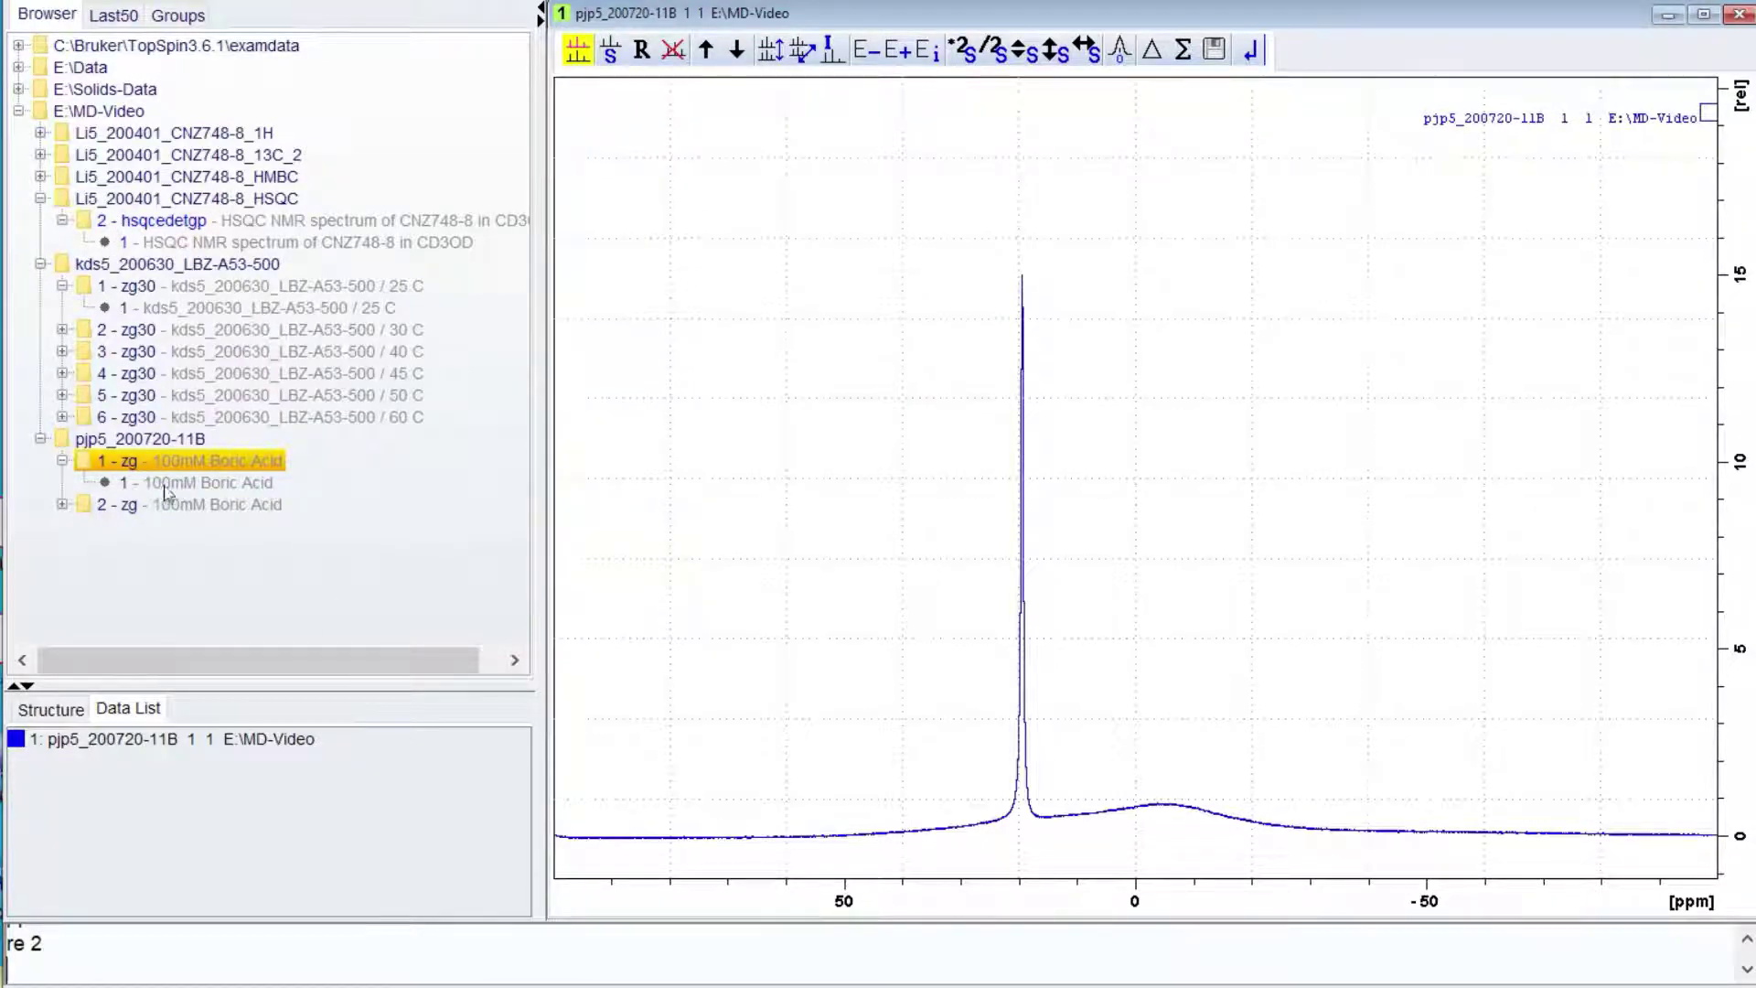
{"action": "left_click", "coordinate": [62, 504]}
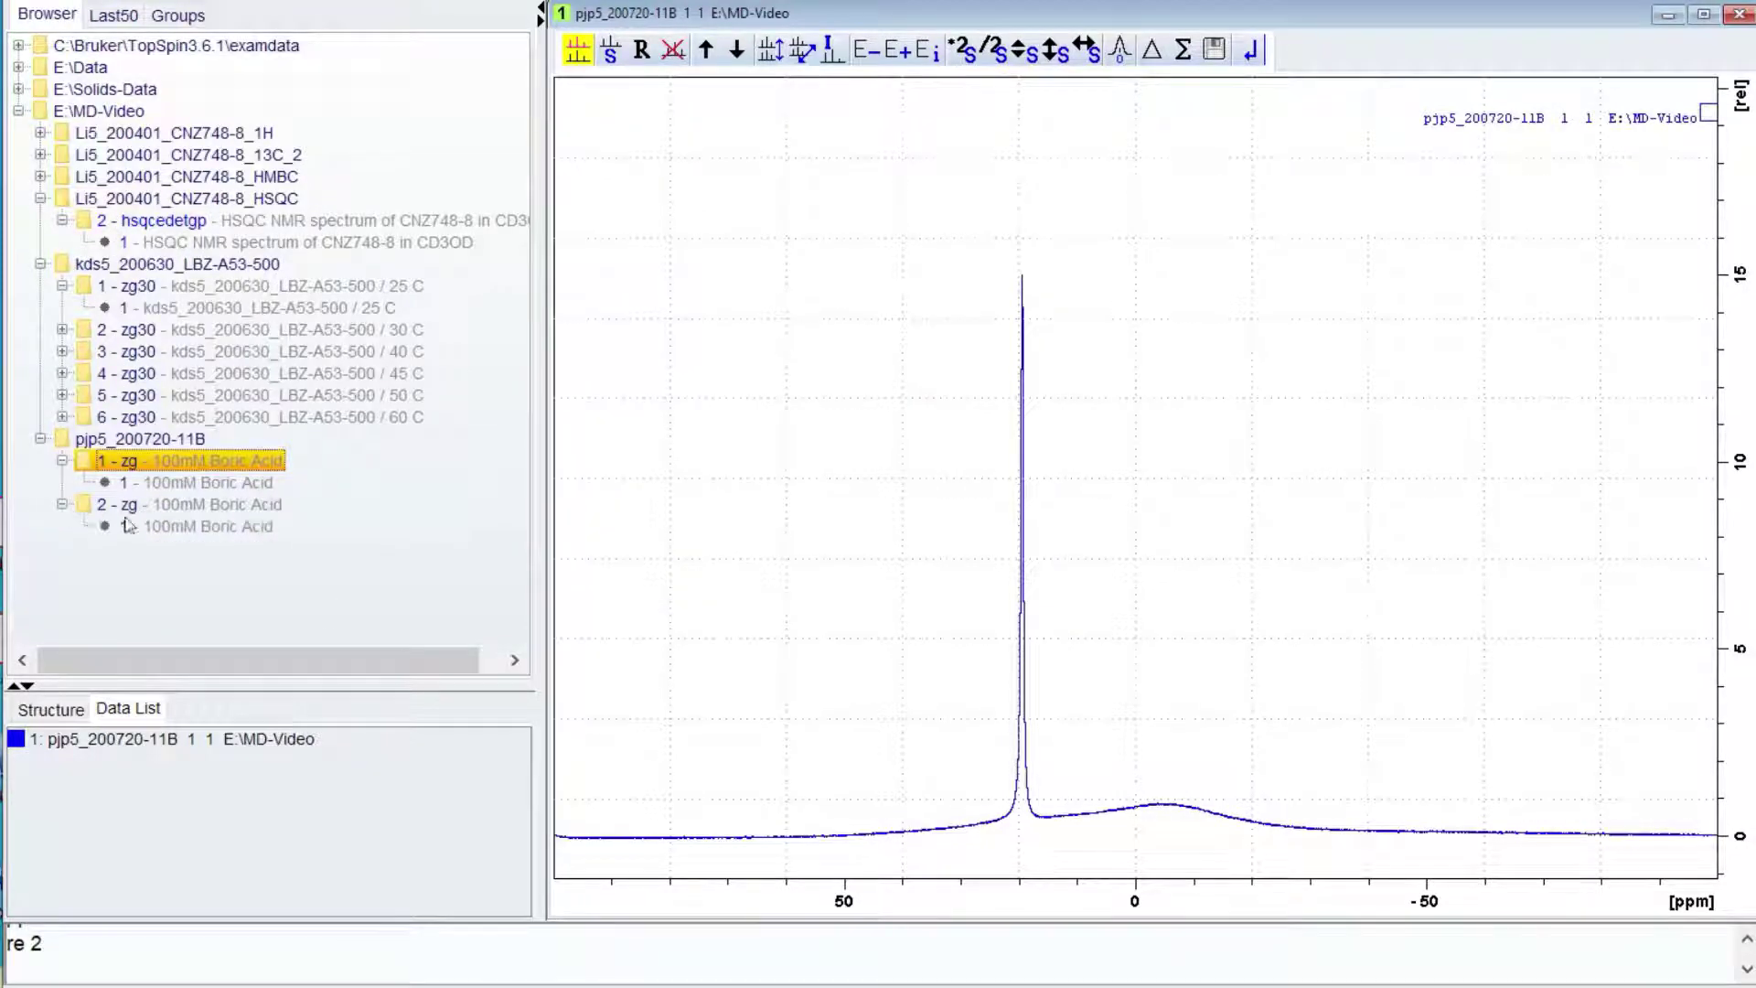
{"action": "left_click", "coordinate": [203, 527]}
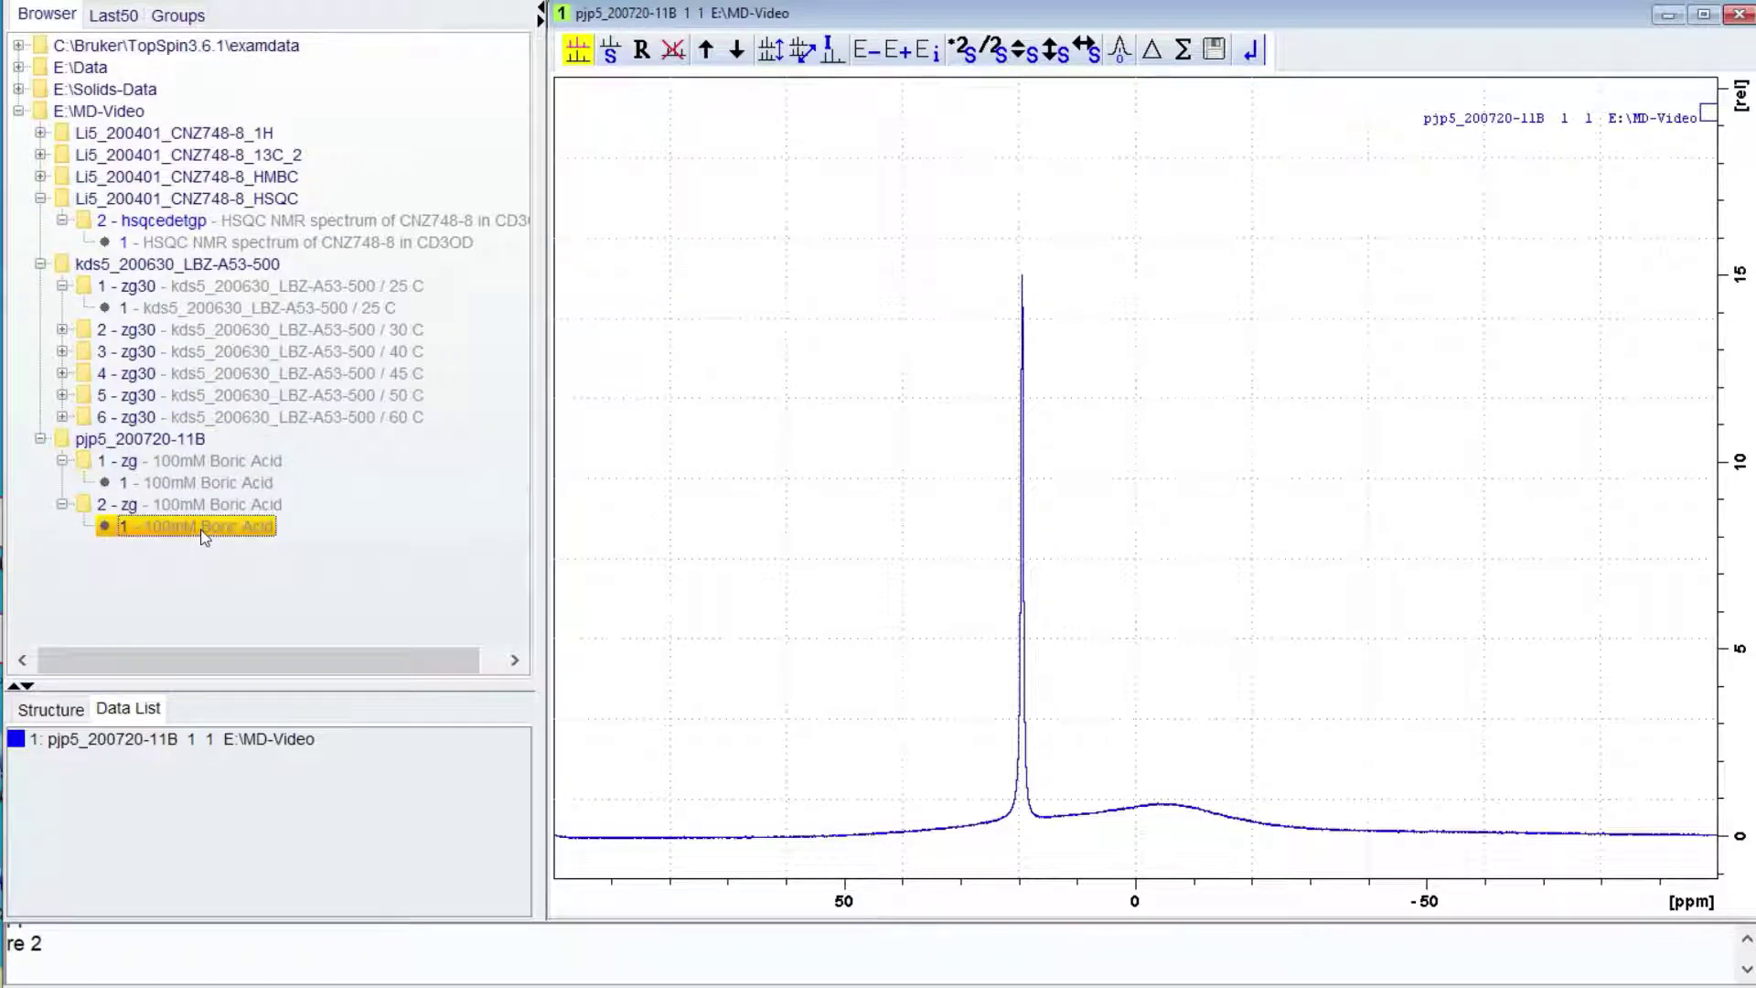
{"action": "left_click_drag", "start_coordinate": [203, 535], "coordinate": [1287, 443]}
{"action": "scroll", "coordinate": [1287, 444], "scroll_direction": "up", "scroll_amount": 2}
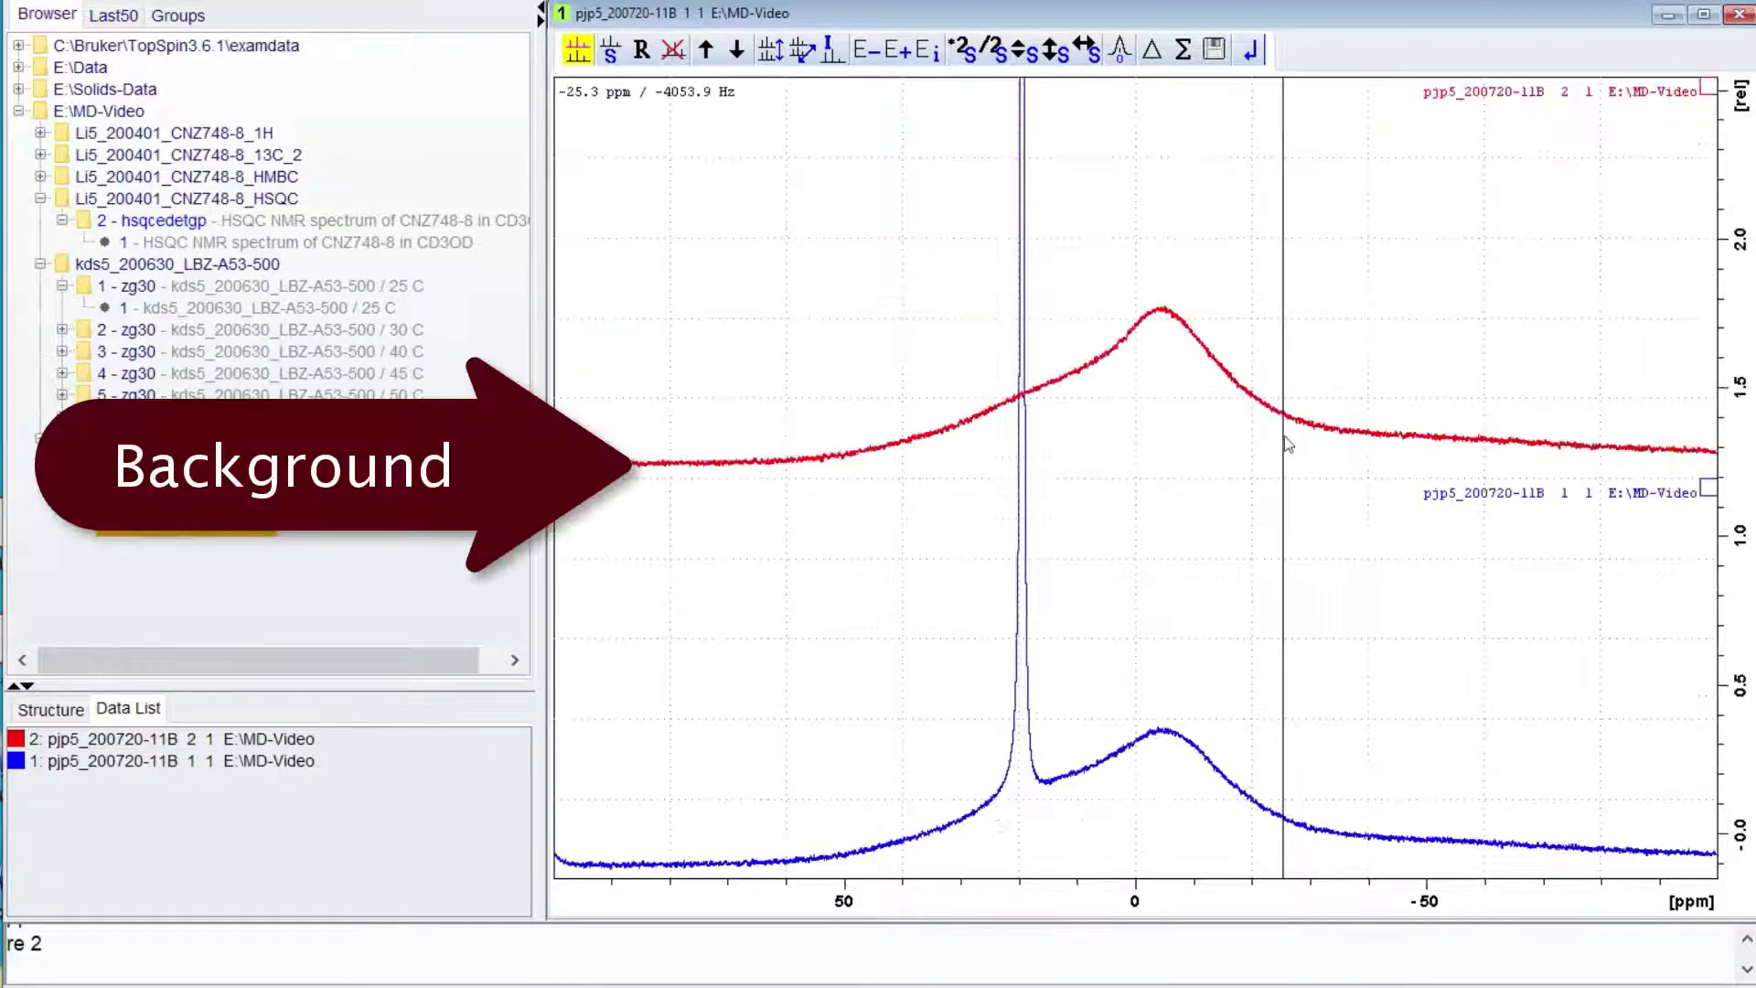
Display boric acid minus background, scaling the background spectrum to 0.8227 so the broad hump cancels.
{"action": "left_click", "coordinate": [1182, 51]}
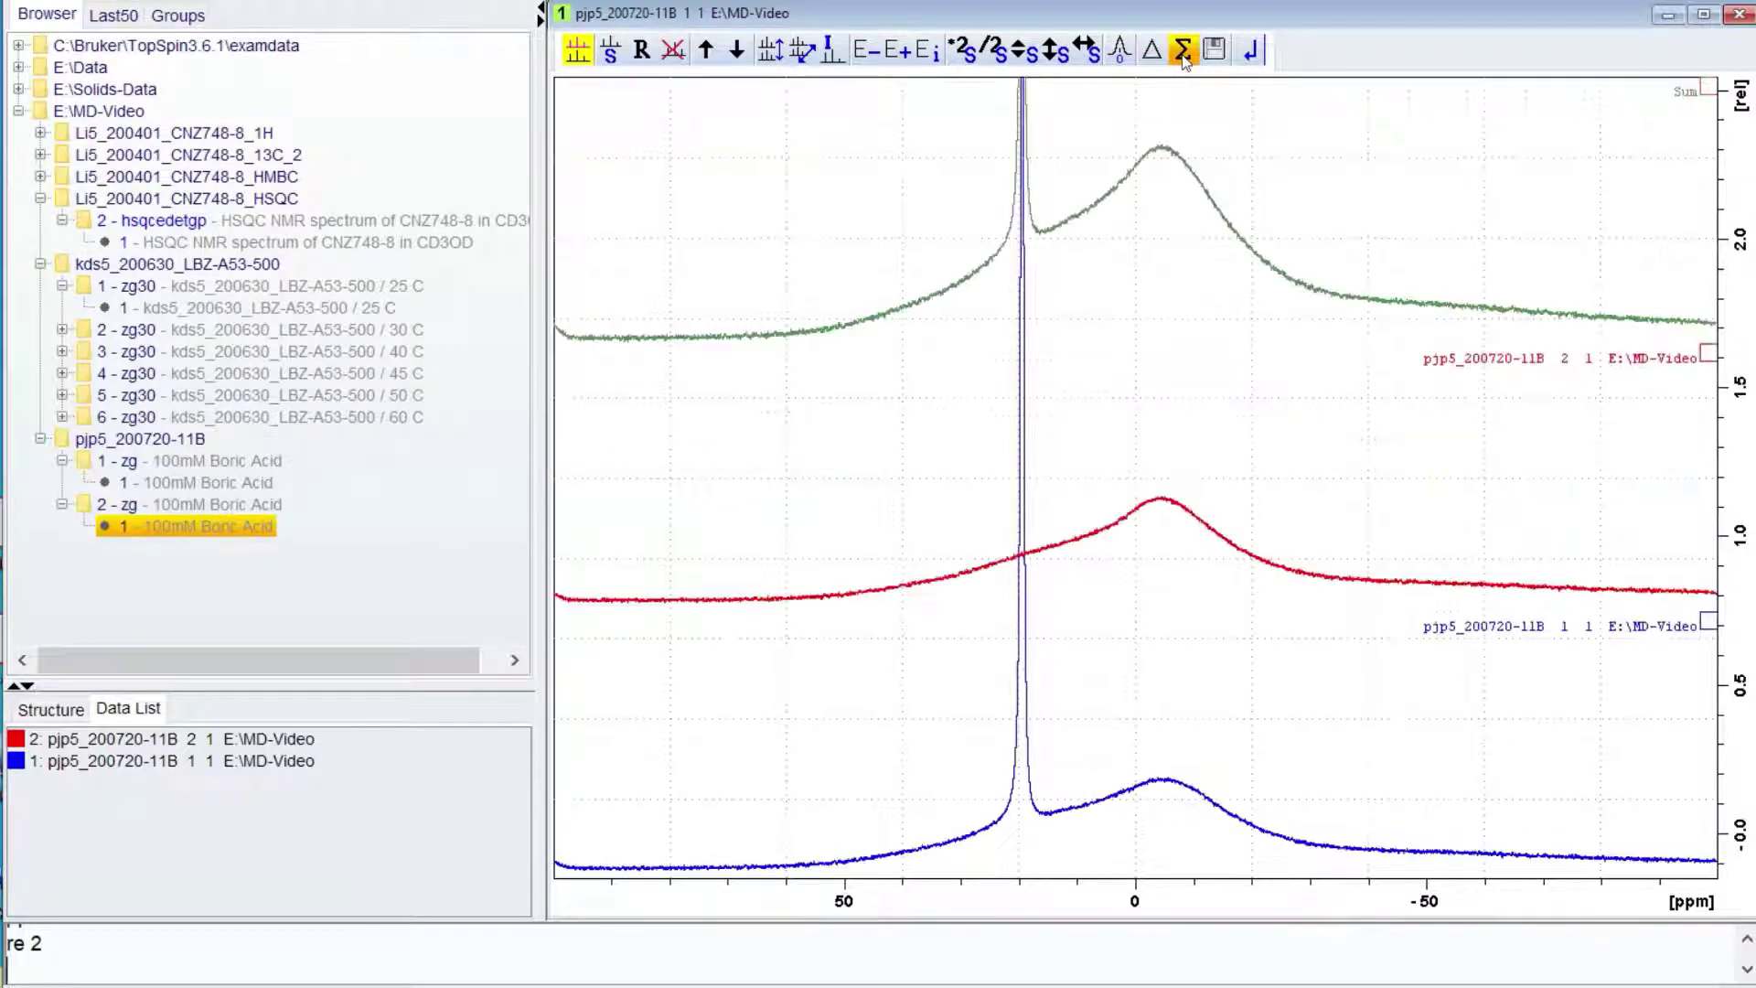
{"action": "left_click", "coordinate": [1153, 51]}
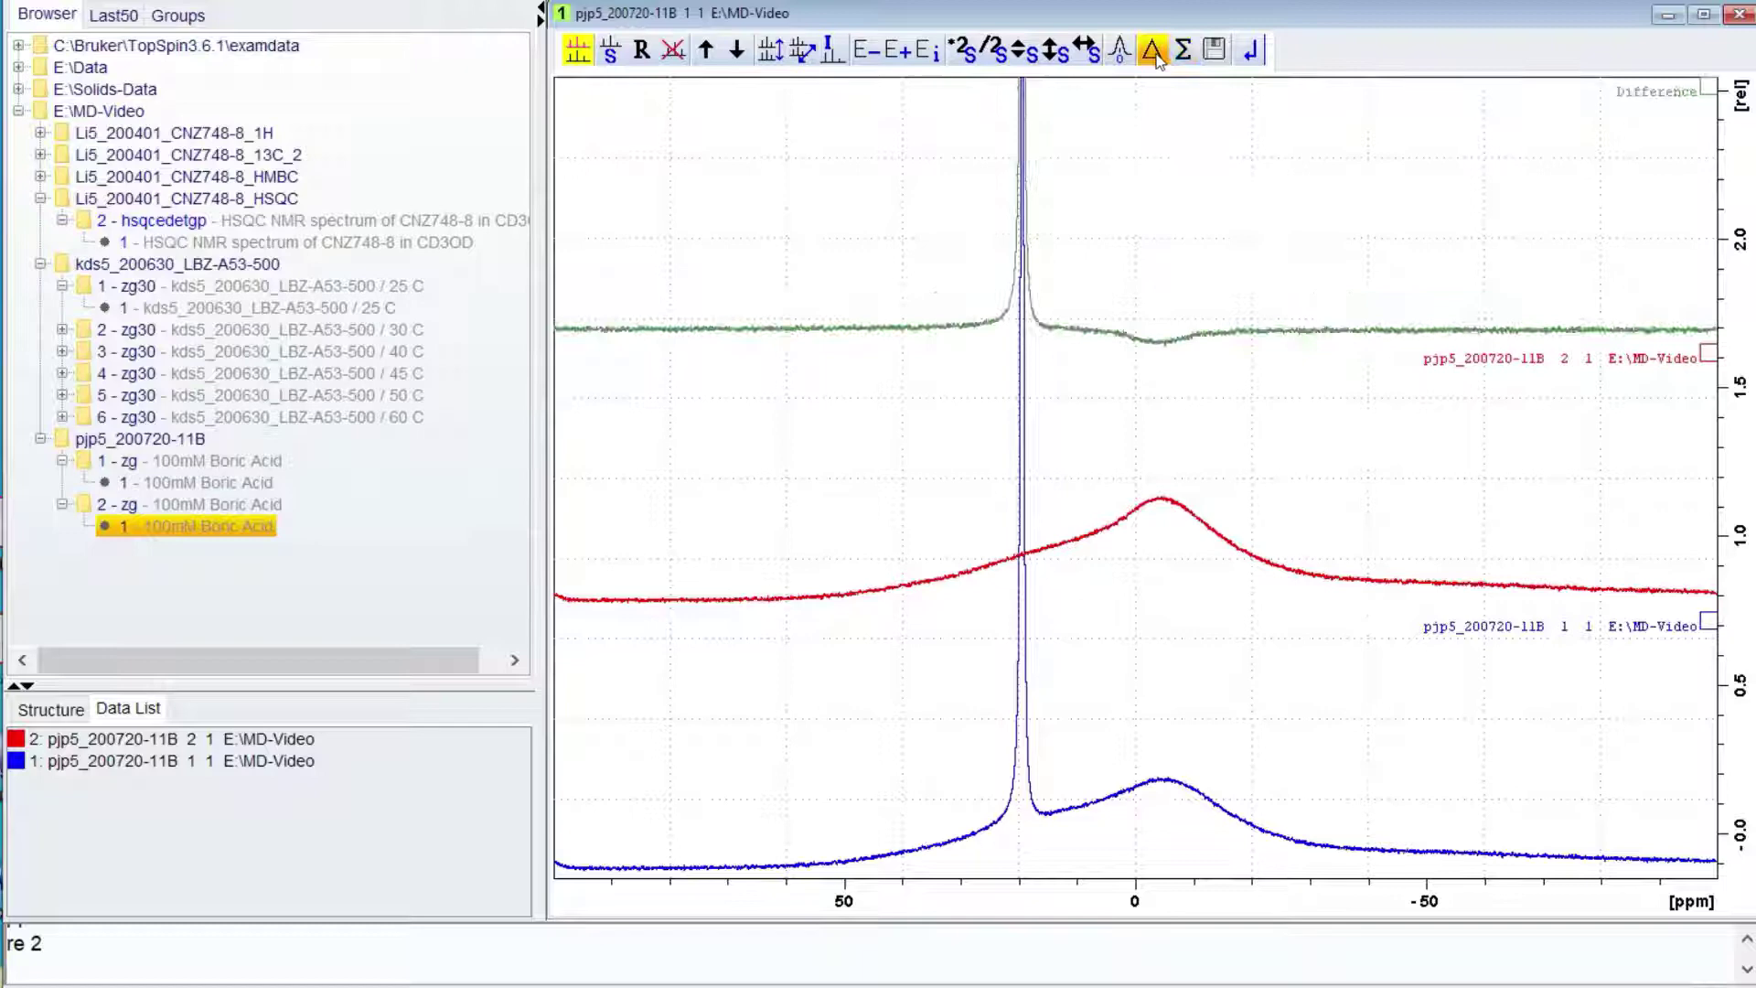
{"action": "left_click", "coordinate": [1708, 353]}
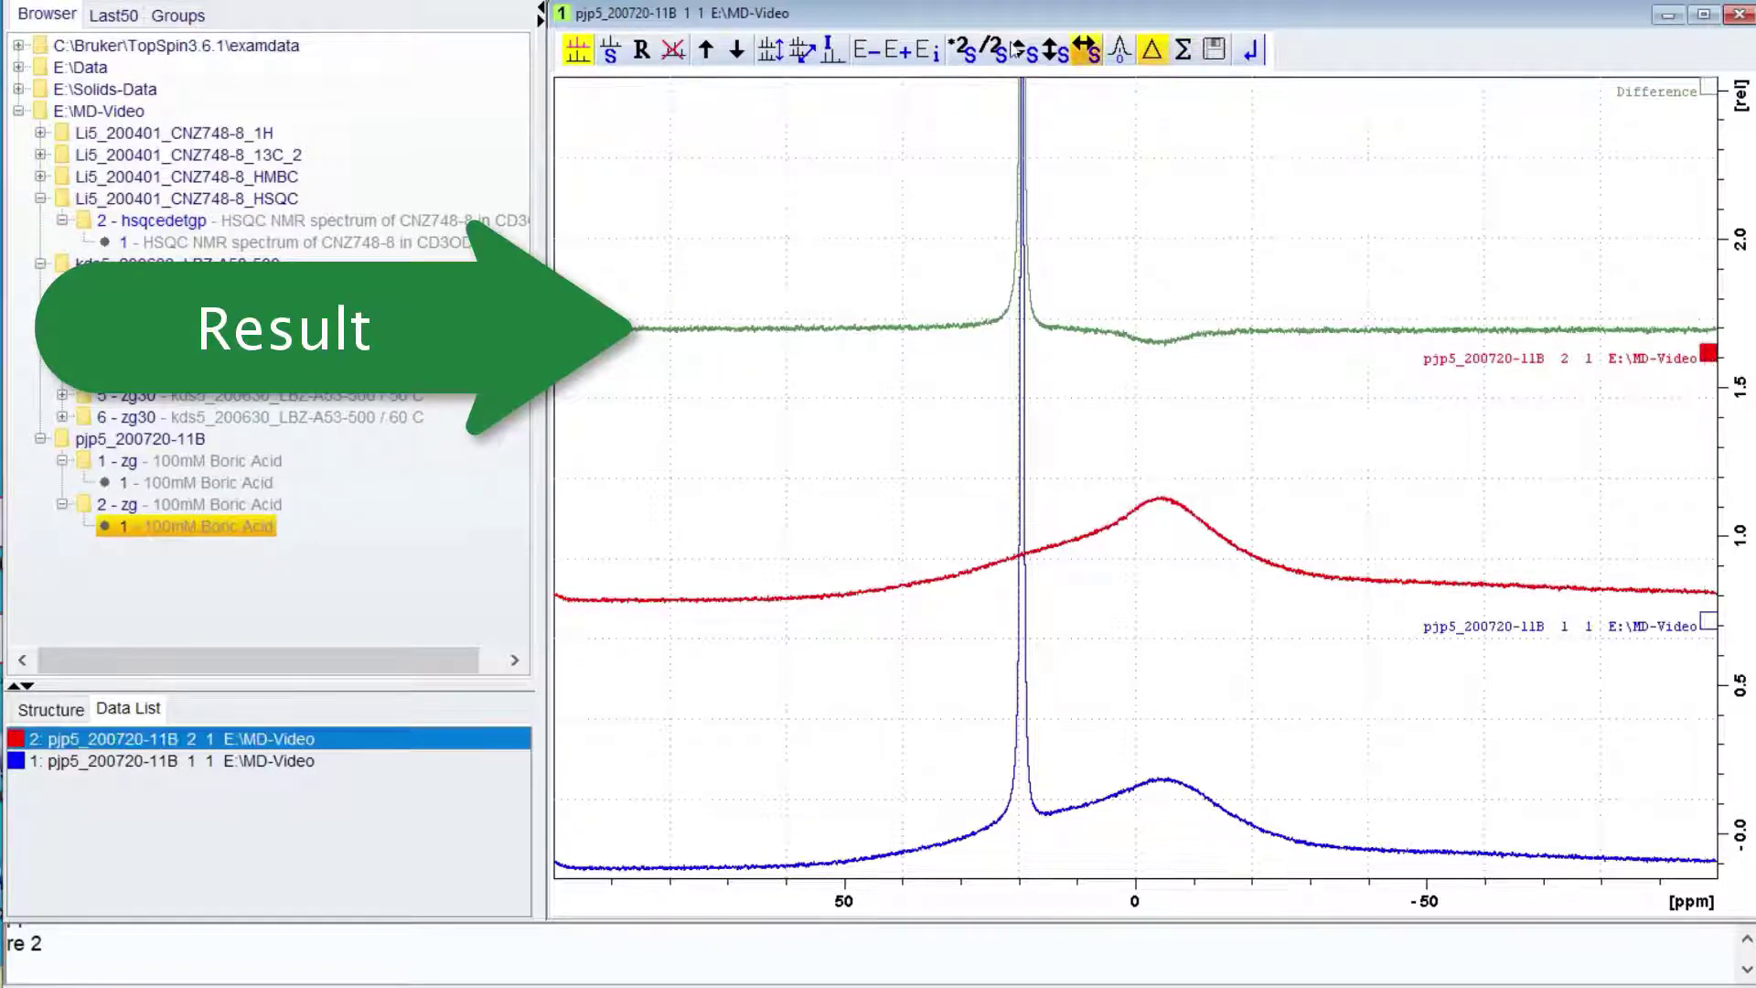
{"action": "left_click", "coordinate": [1024, 53]}
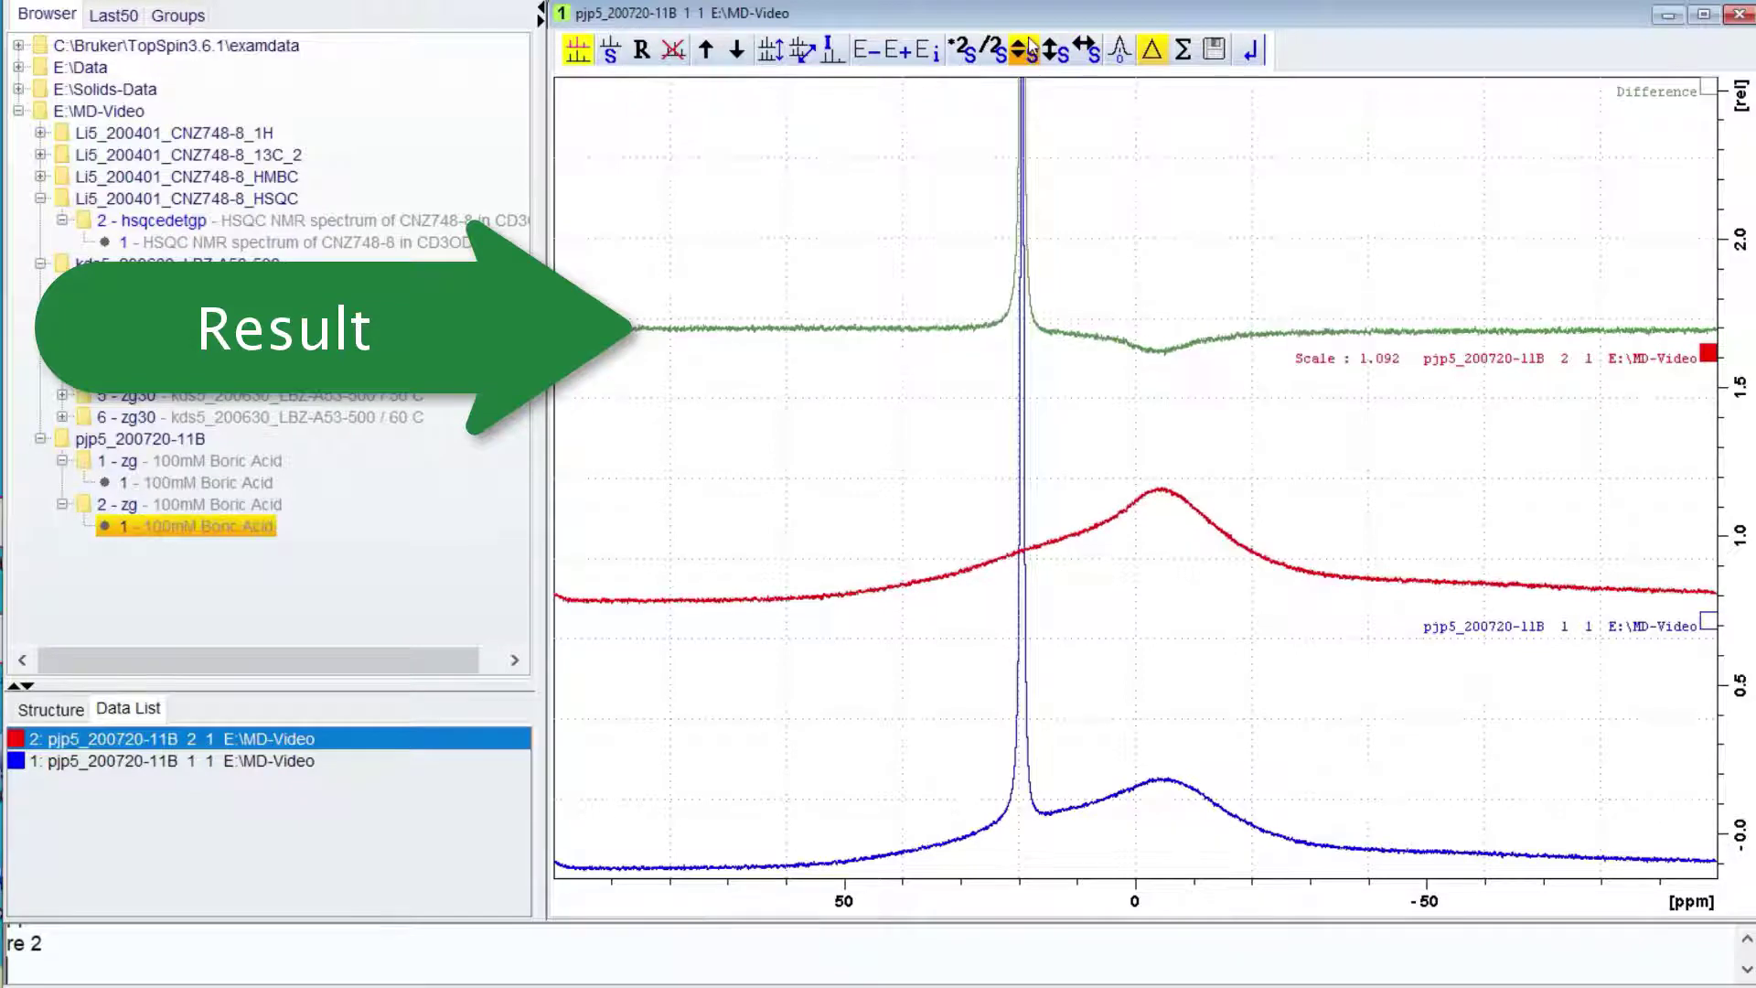
{"action": "left_click_drag", "start_coordinate": [1033, 60], "coordinate": [1039, 76]}
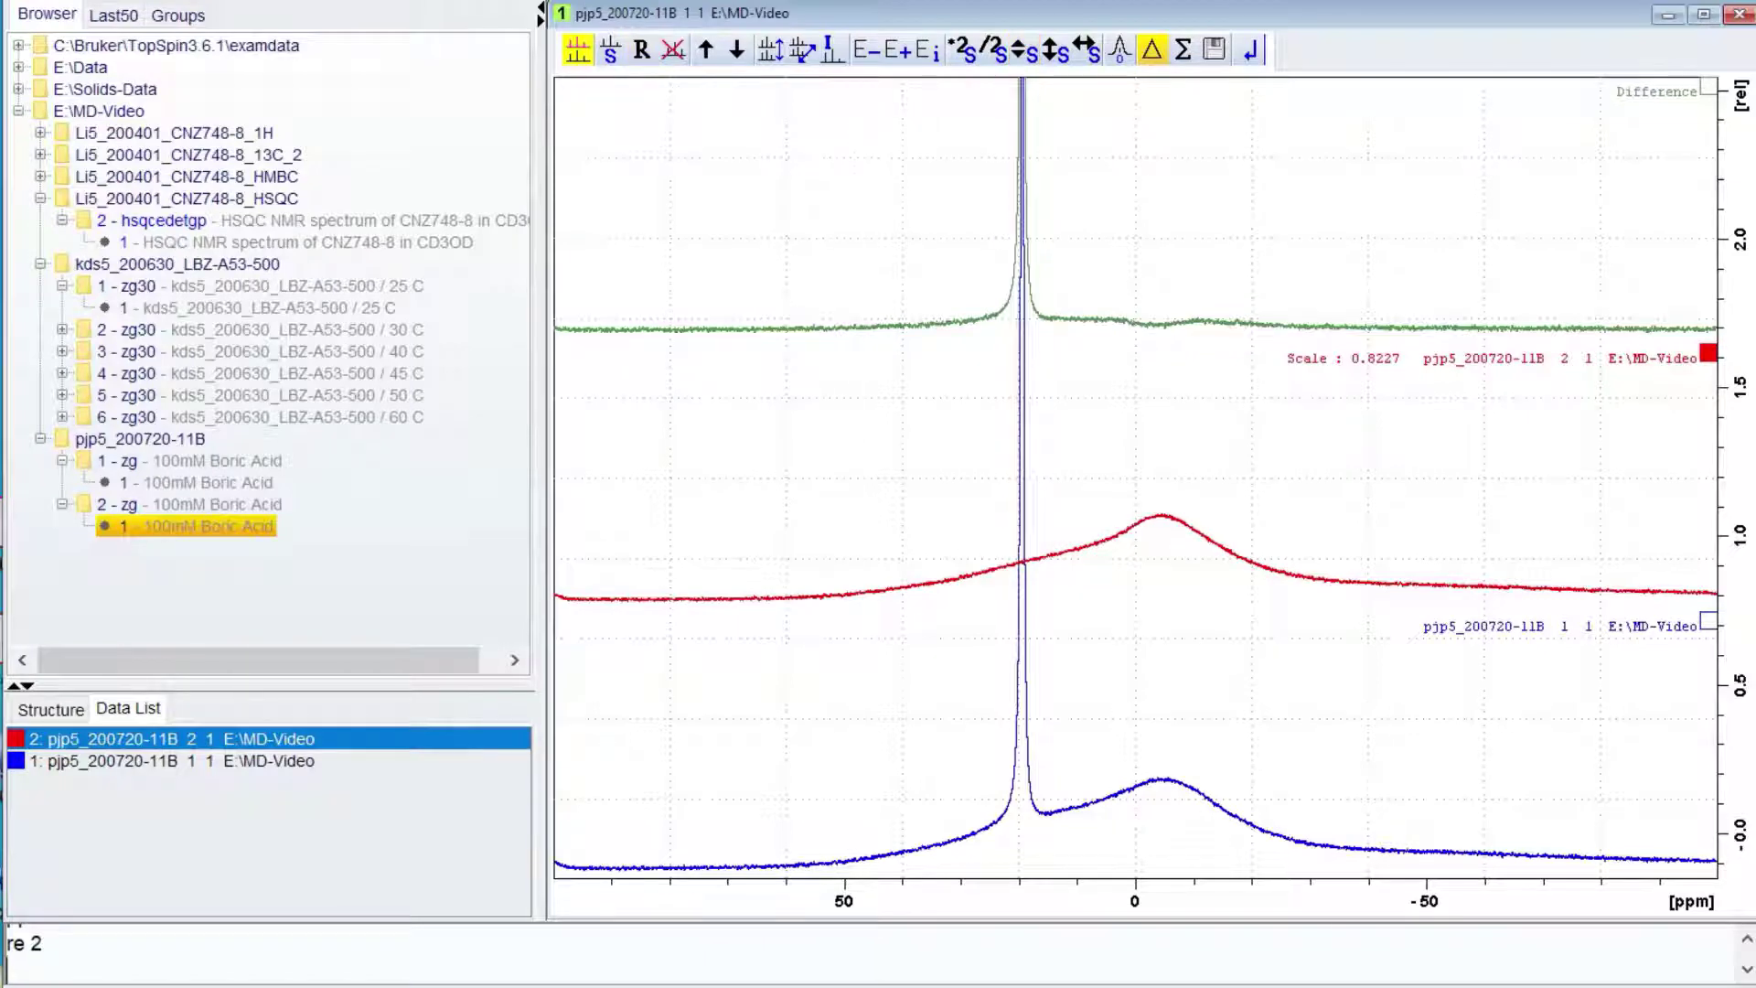
{"action": "scroll", "coordinate": [1142, 476], "scroll_direction": "down", "scroll_amount": 3}
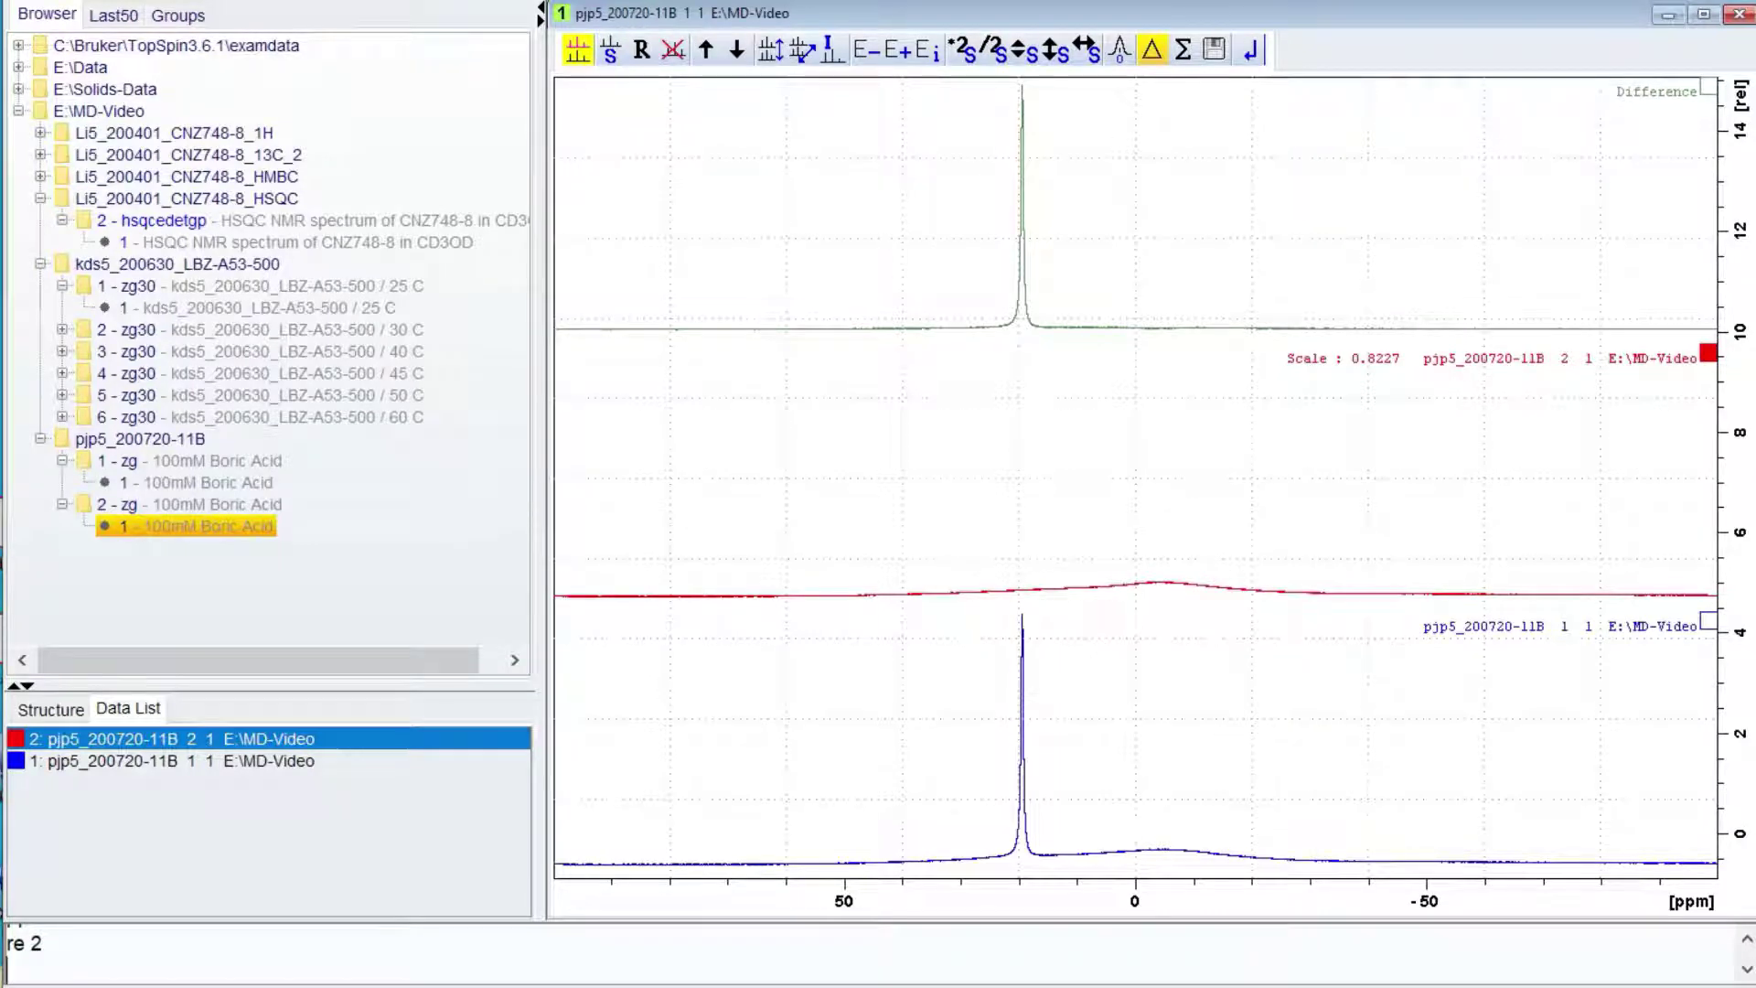
{"action": "scroll", "coordinate": [1134, 476], "scroll_direction": "up", "scroll_amount": 1}
{"action": "scroll", "coordinate": [1135, 476], "scroll_direction": "up", "scroll_amount": 3}
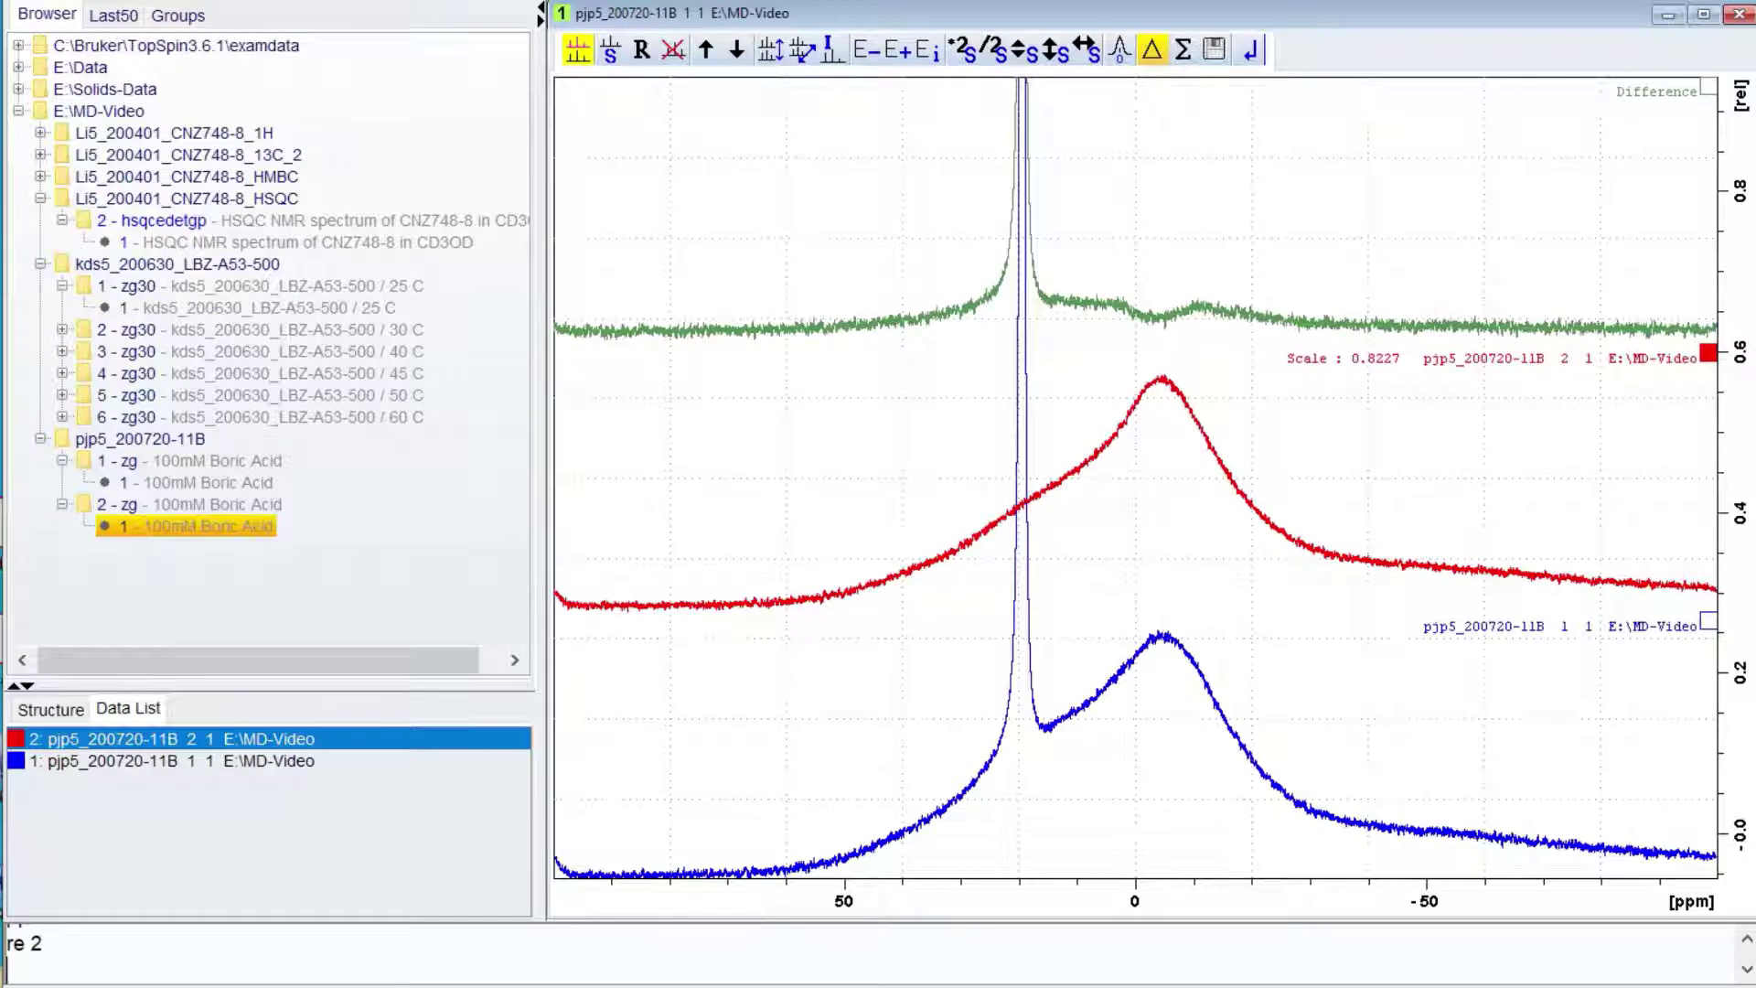
{"action": "scroll", "coordinate": [1134, 476], "scroll_direction": "down", "scroll_amount": 4}
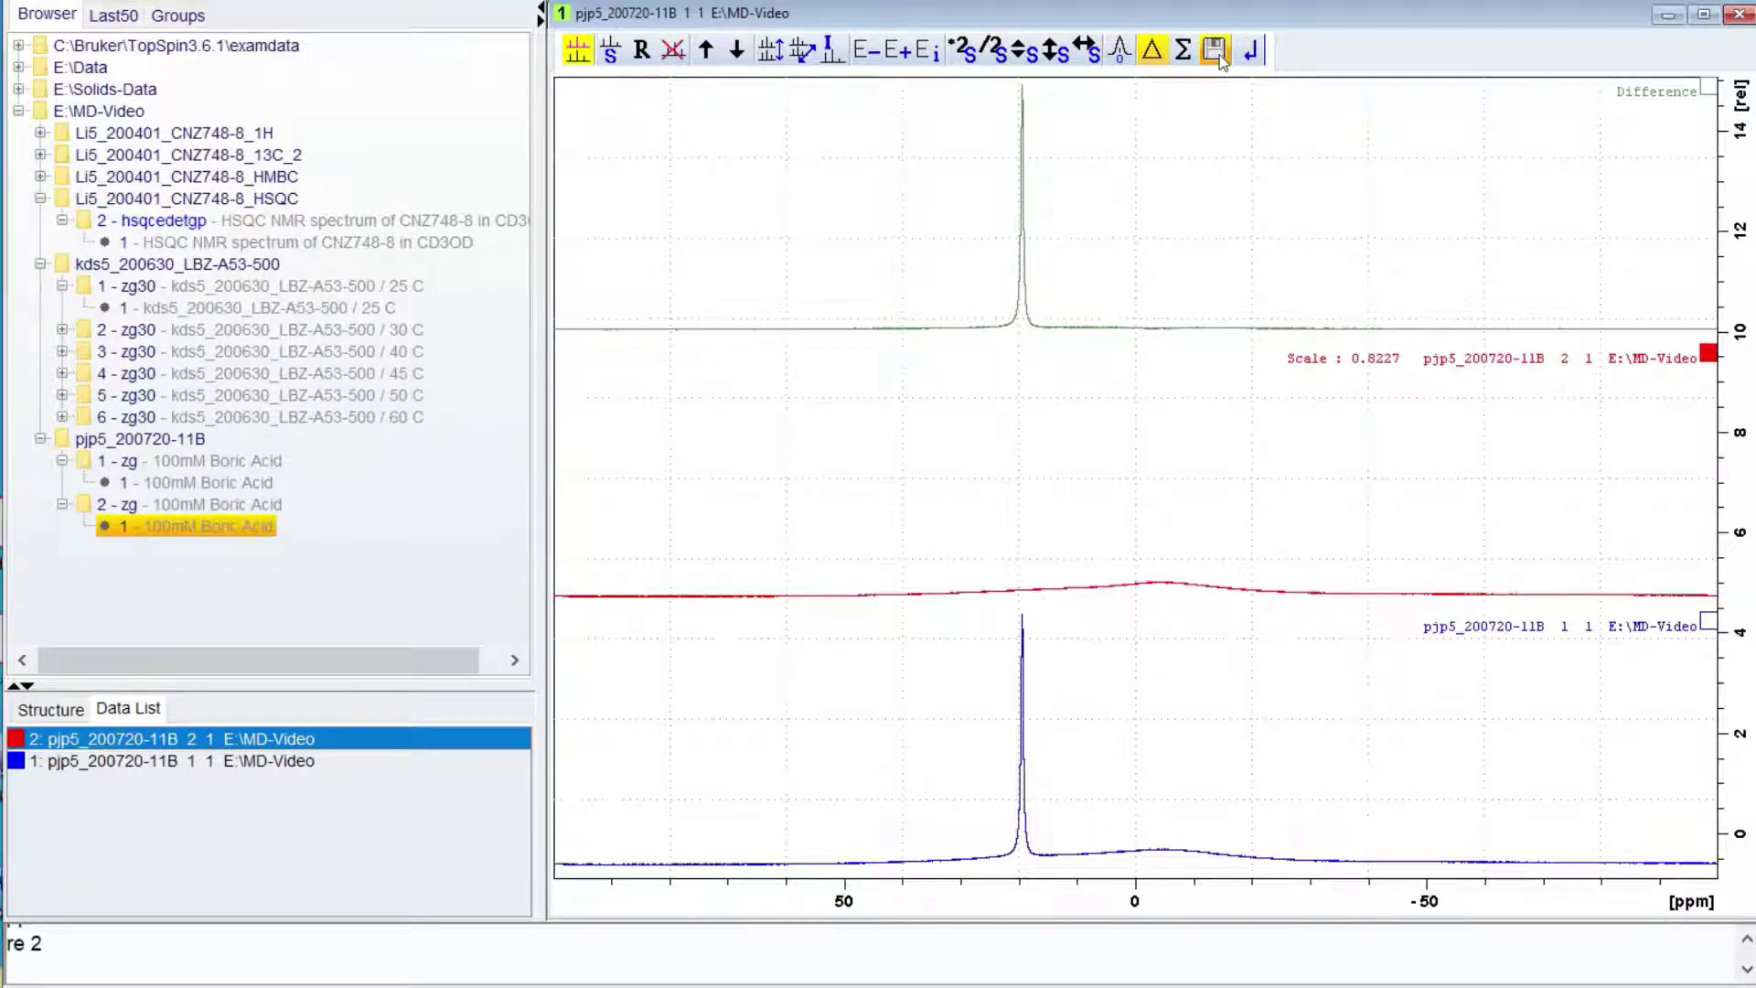
Save the difference spectrum as procno 999 and leave the multiple display.
{"action": "left_click", "coordinate": [1214, 51]}
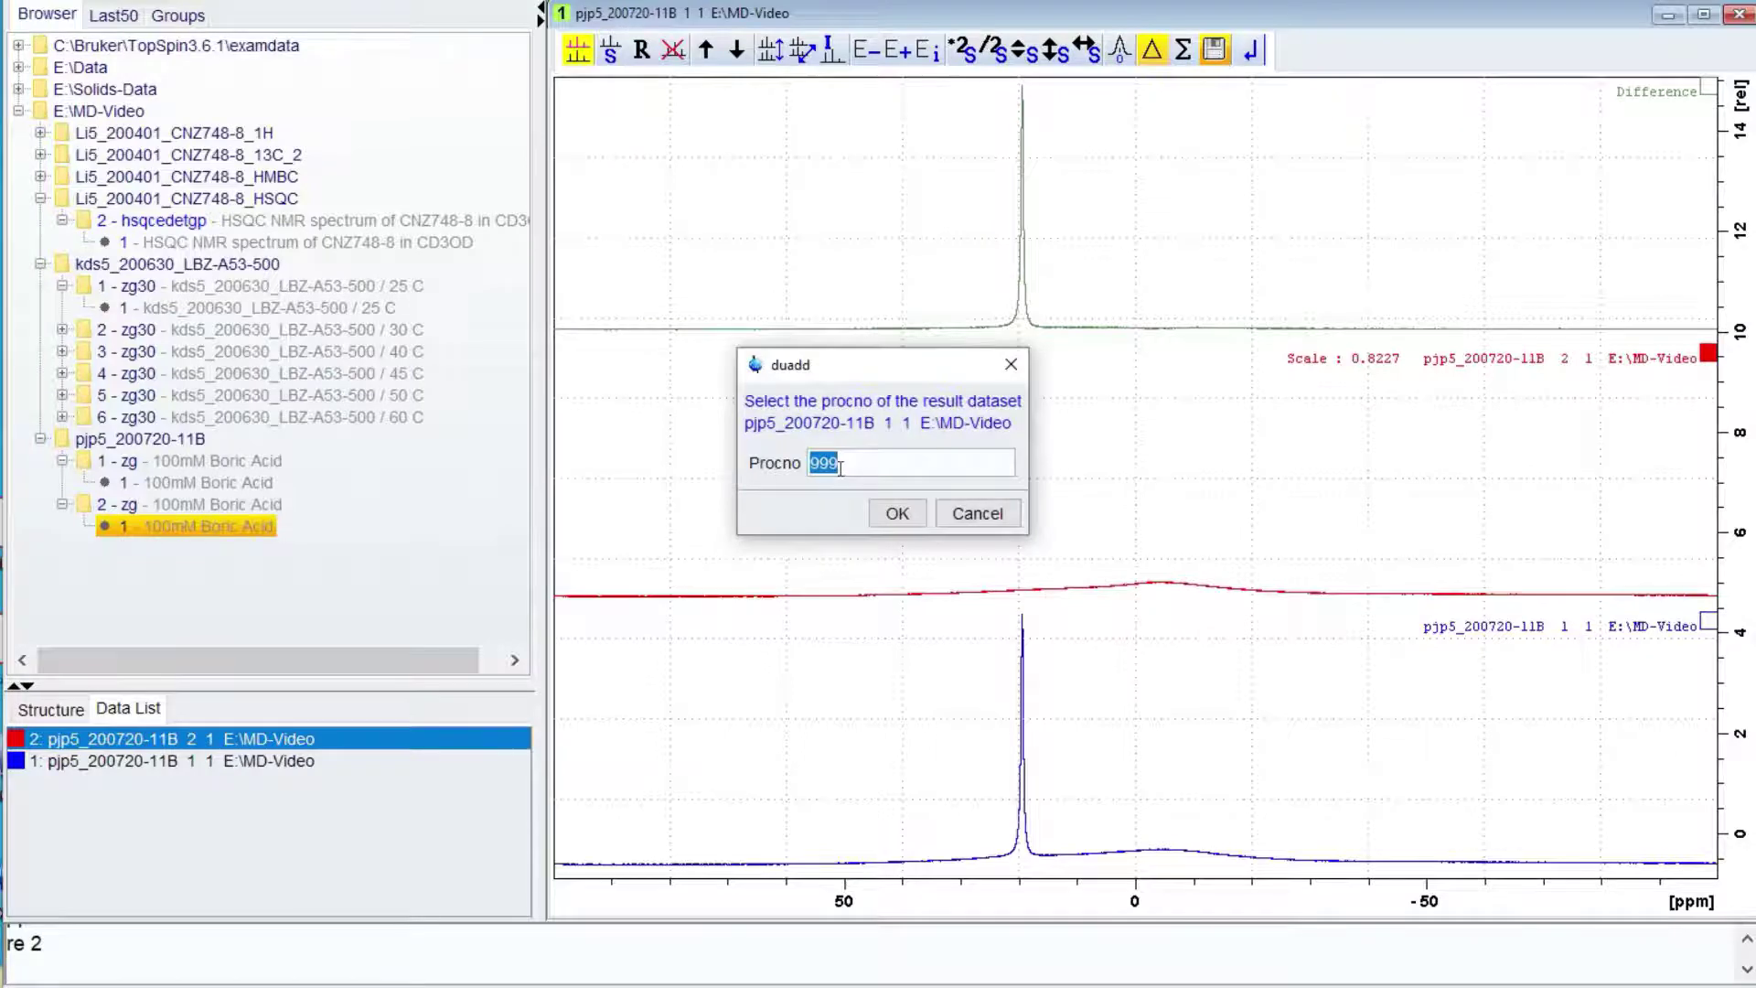
{"action": "left_click", "coordinate": [898, 513]}
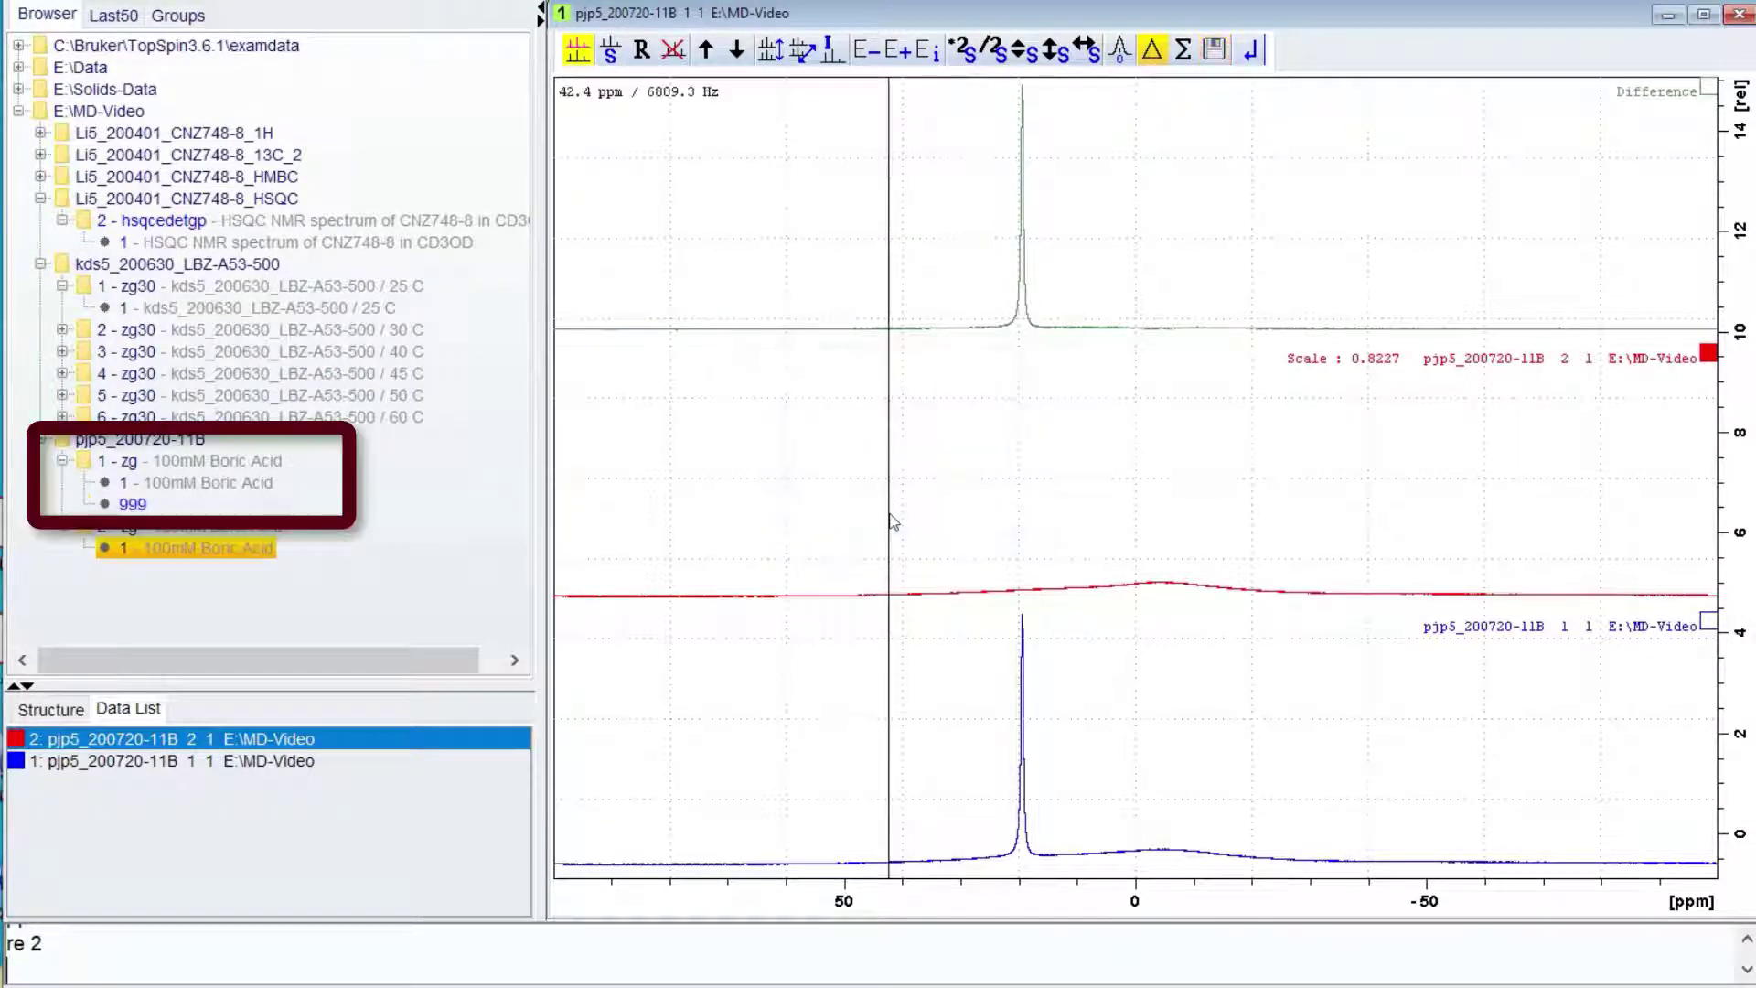
{"action": "left_click", "coordinate": [1249, 53]}
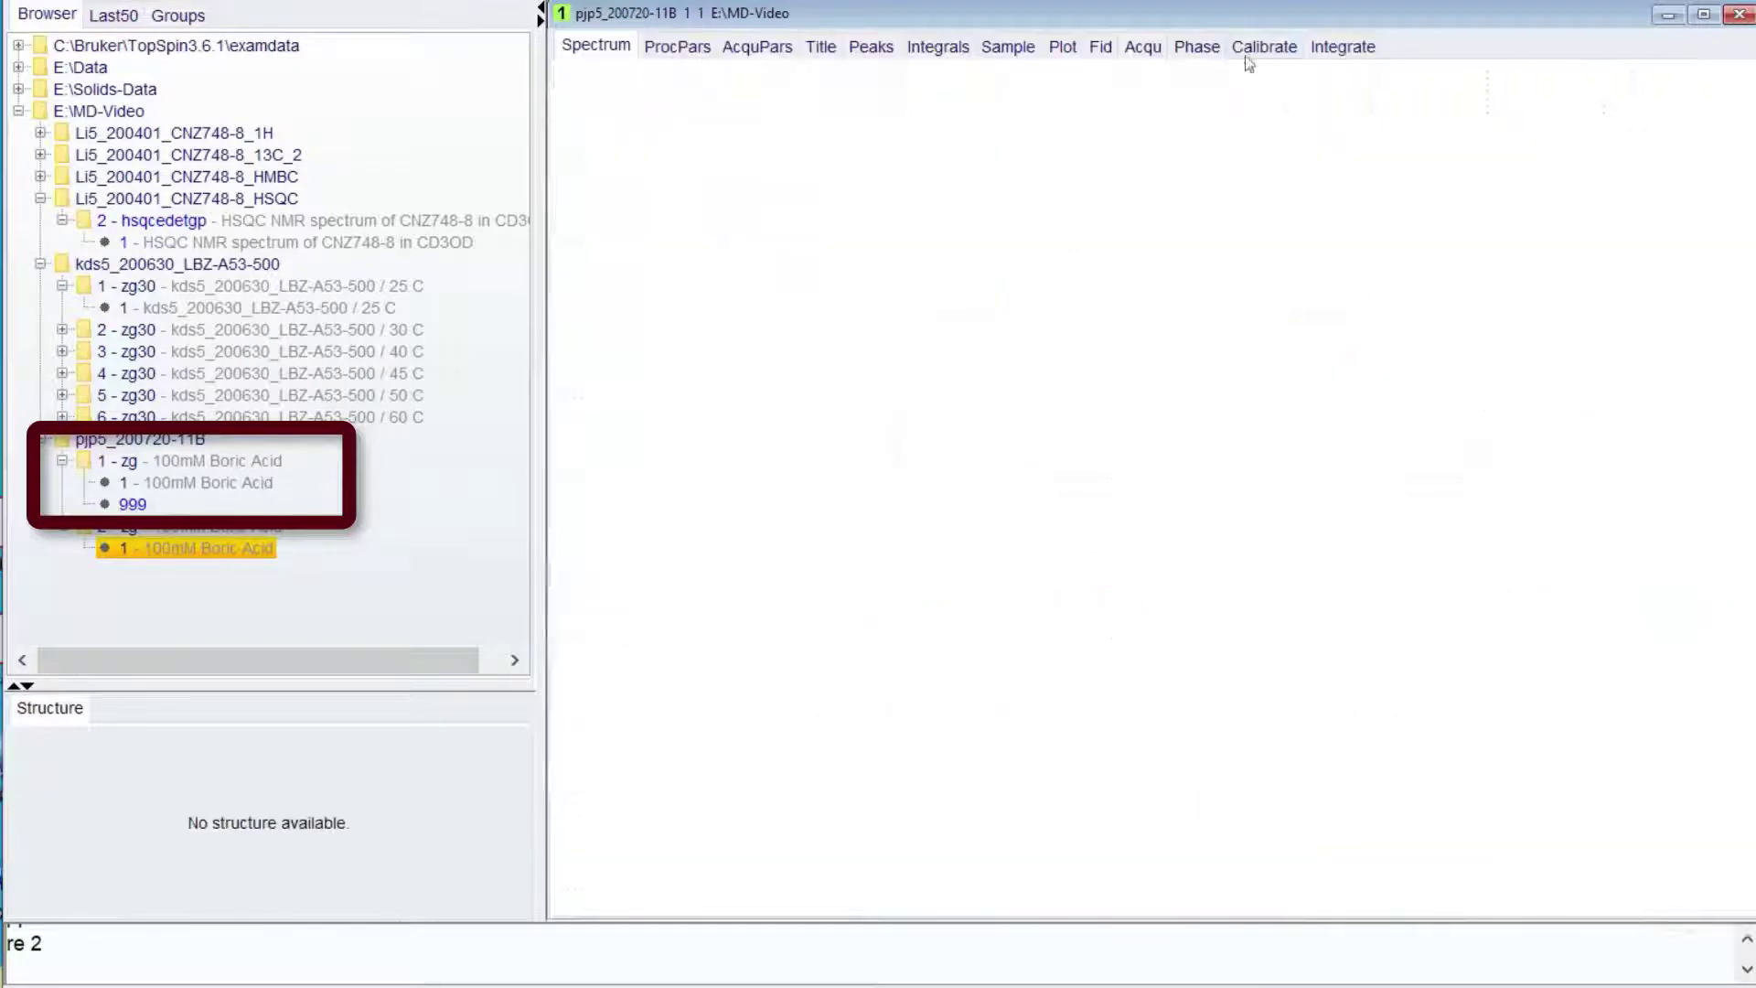
Open procno 999 and peak-pick it with ppd, labelling the boric acid peak at 19.4247 ppm.
{"action": "left_click", "coordinate": [132, 504]}
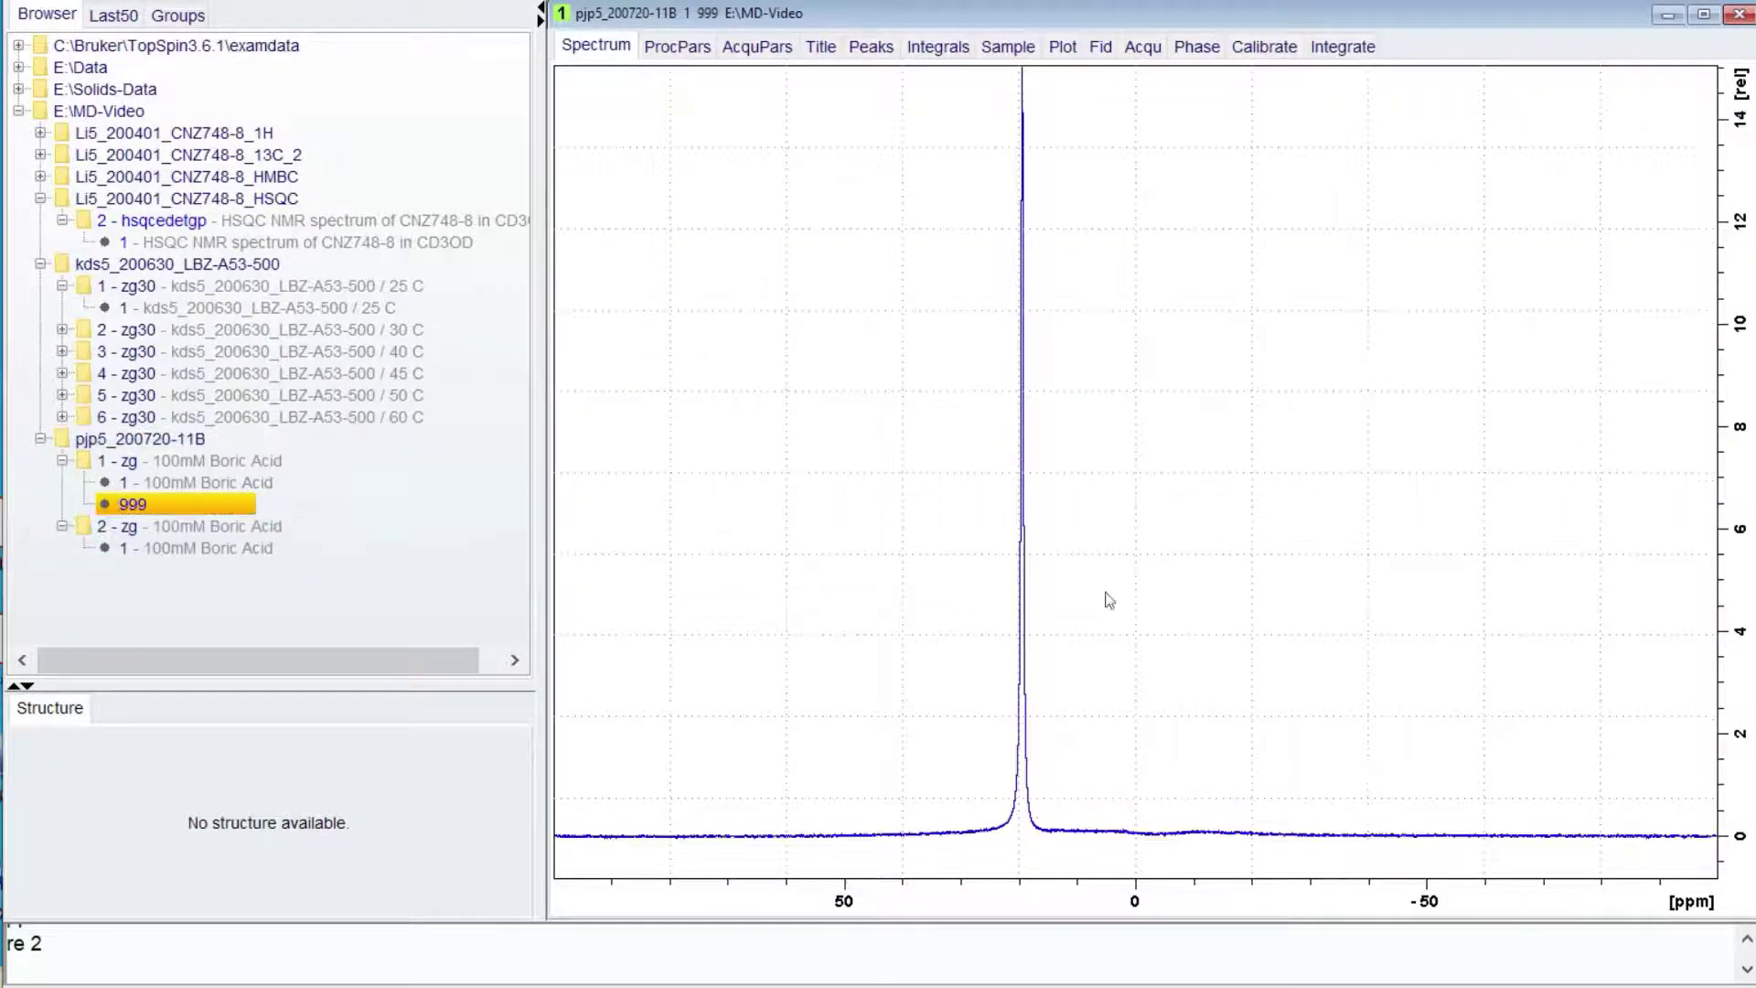
{"action": "scroll", "coordinate": [1102, 686], "scroll_direction": "down", "scroll_amount": 1}
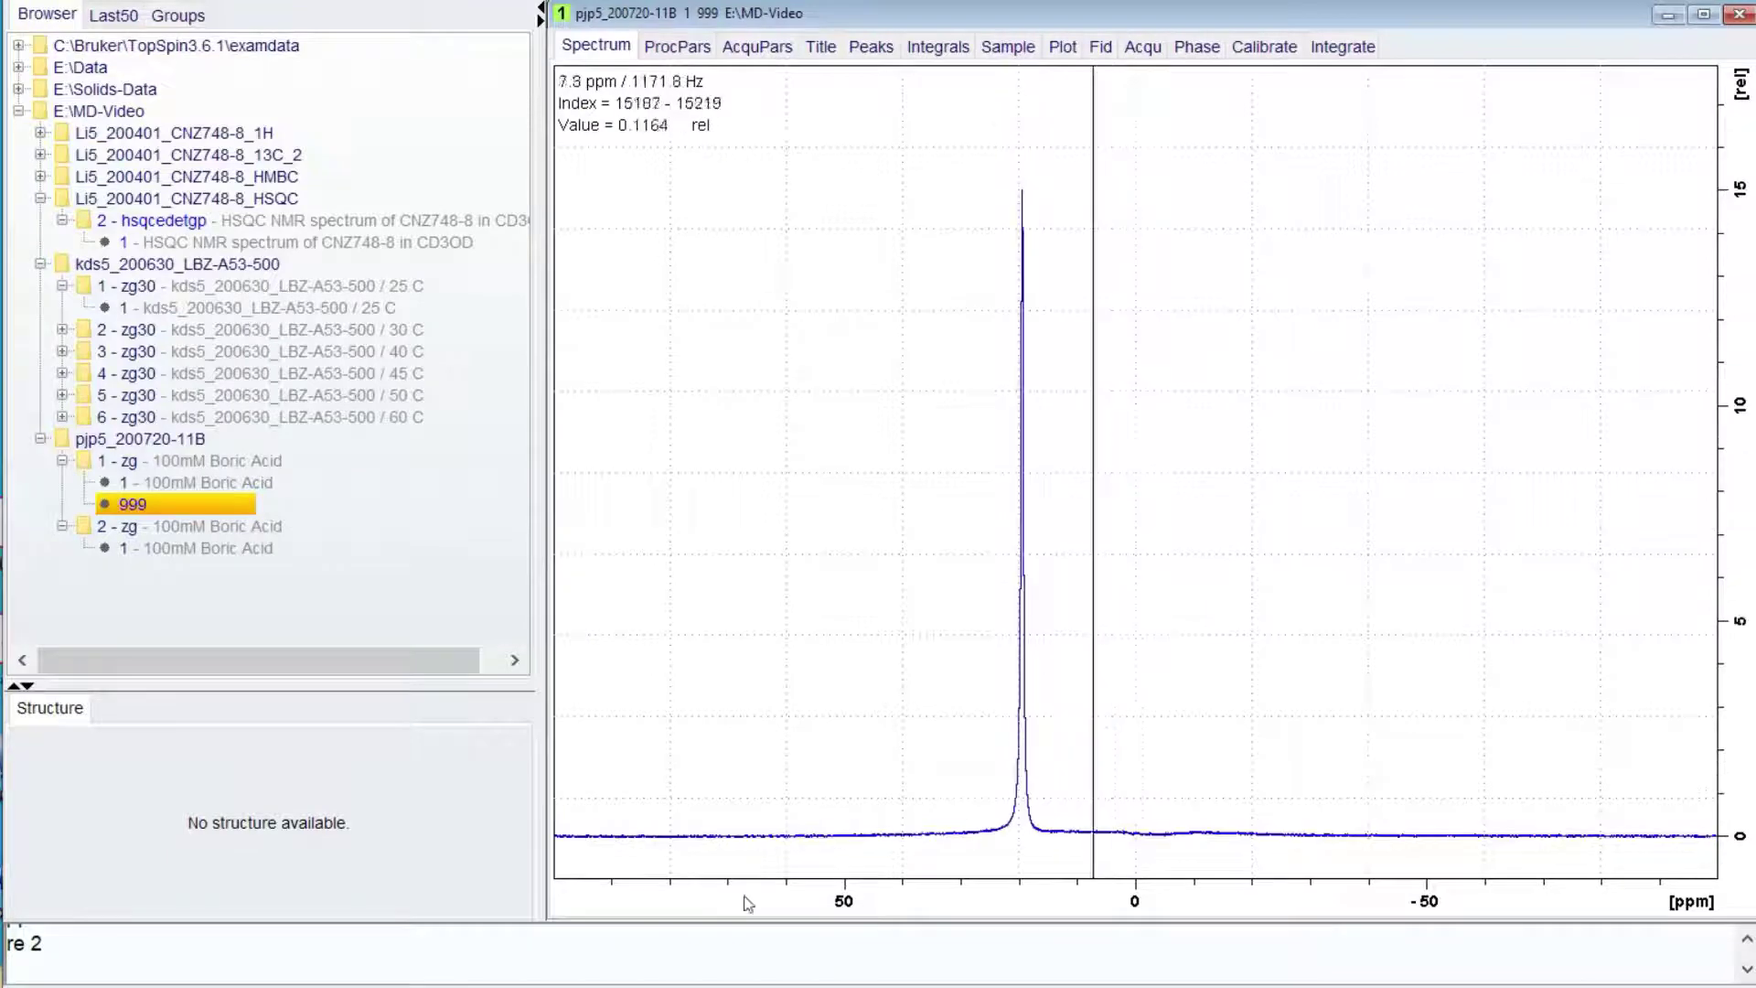
{"action": "type", "text": "ppd"}
{"action": "key", "text": "Return"}
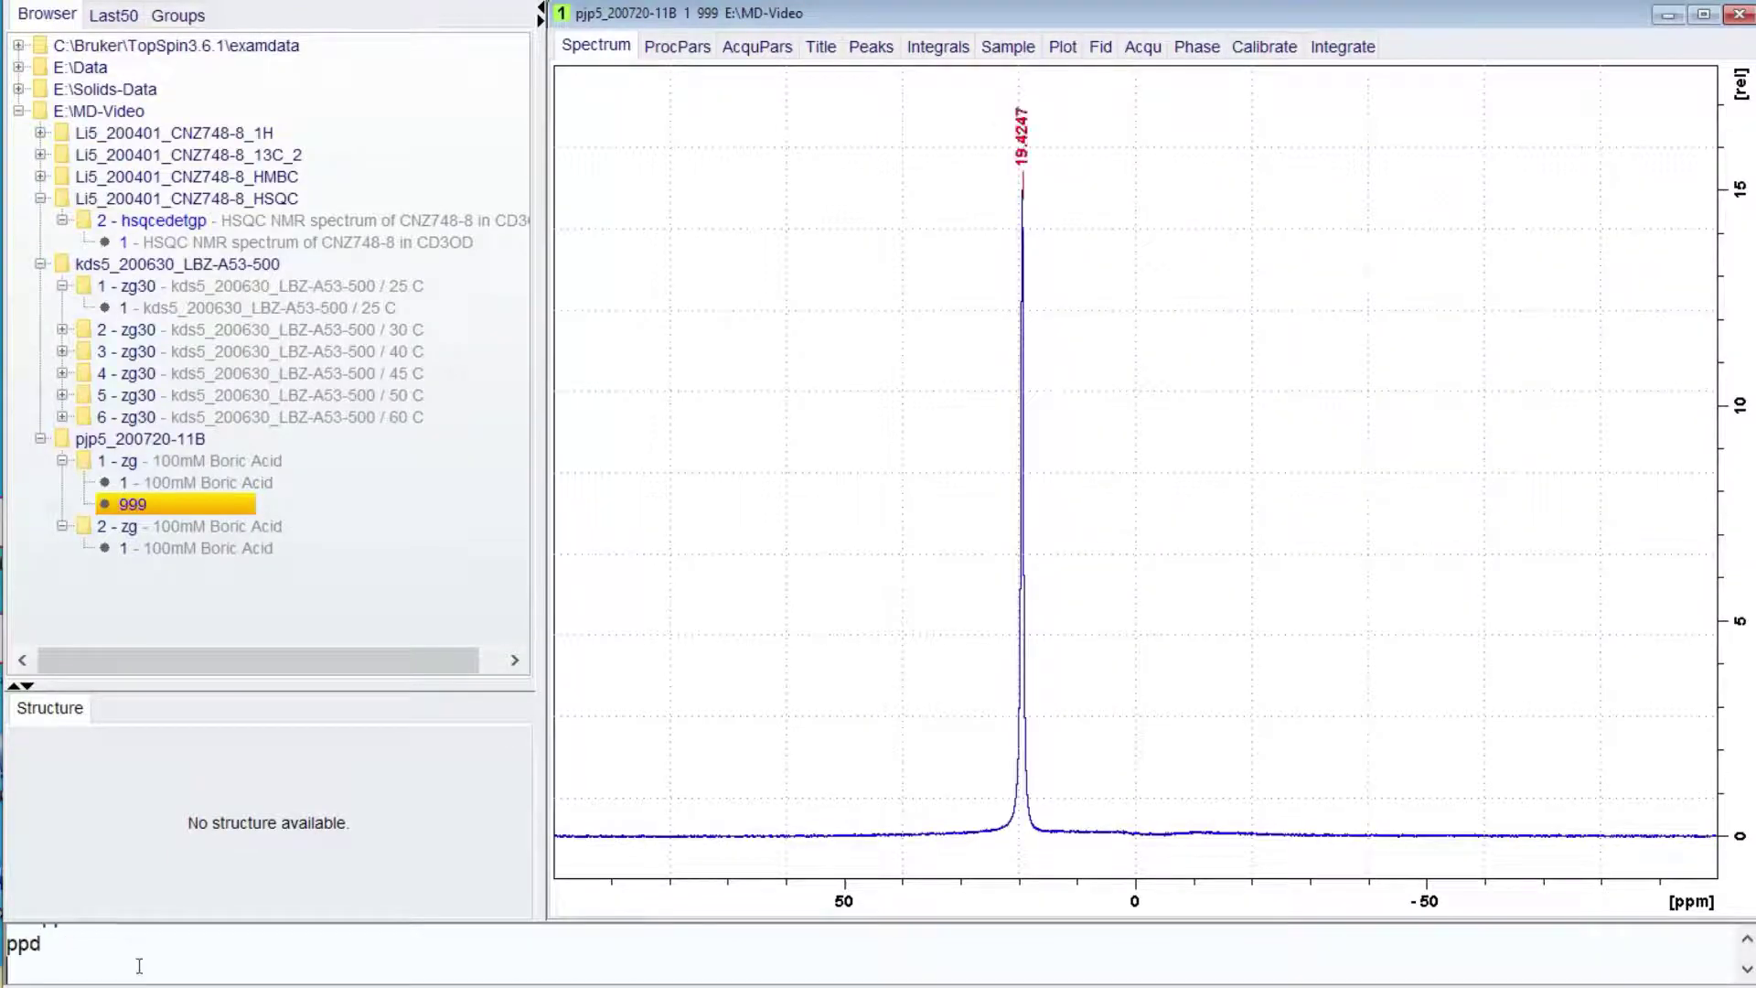